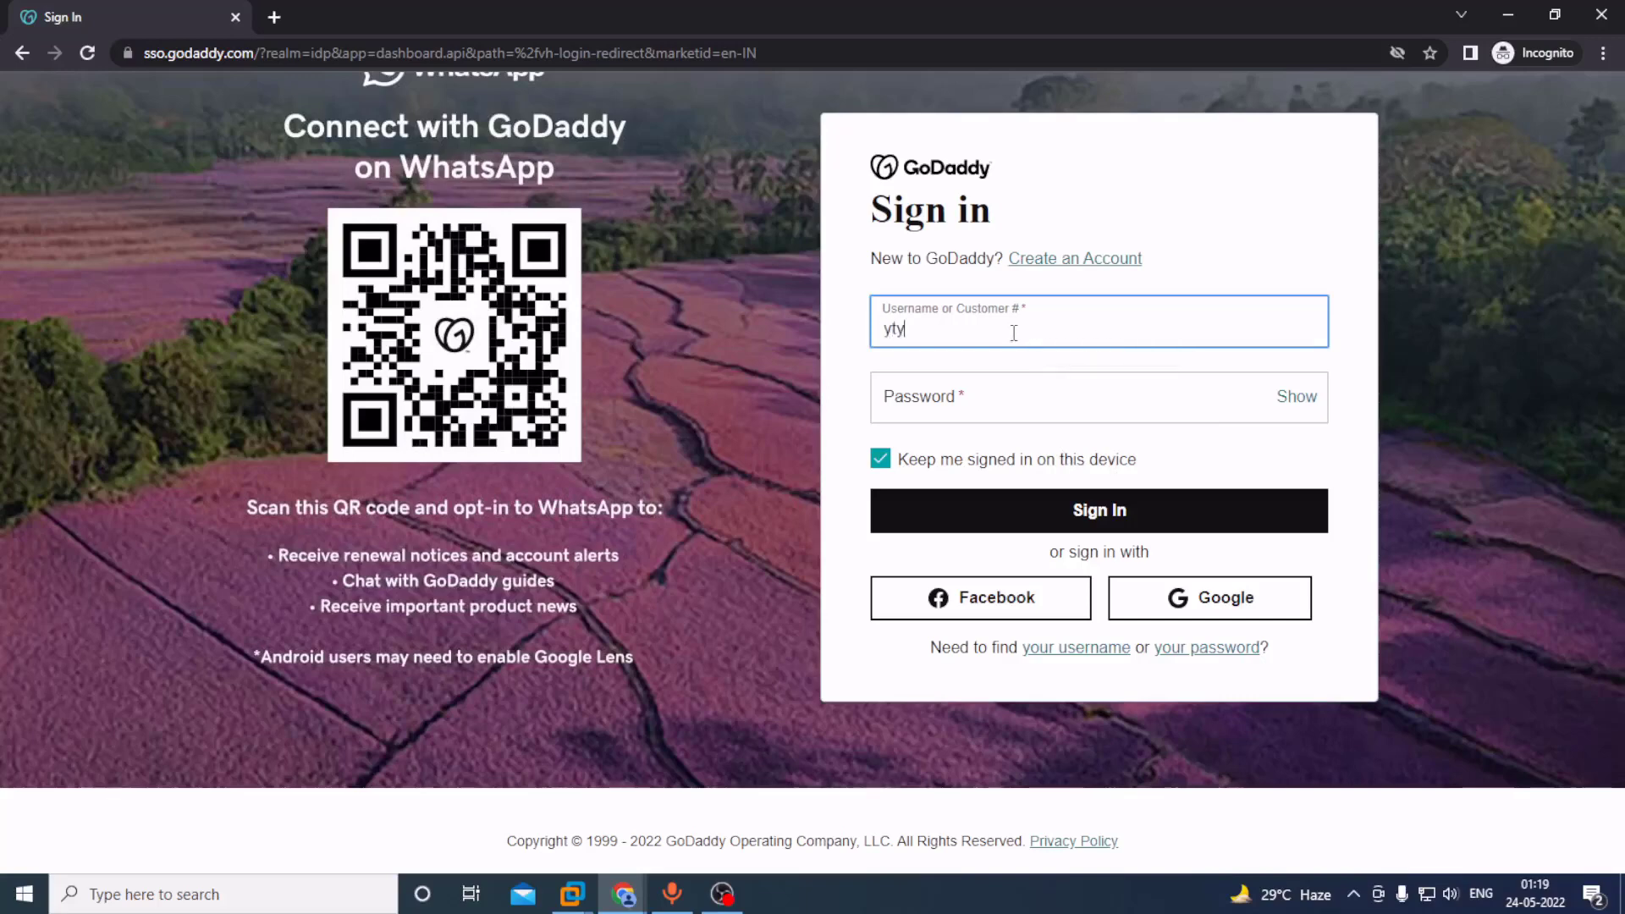
Enter the account password on the GoDaddy Sign In page and sign in.
click(932, 413)
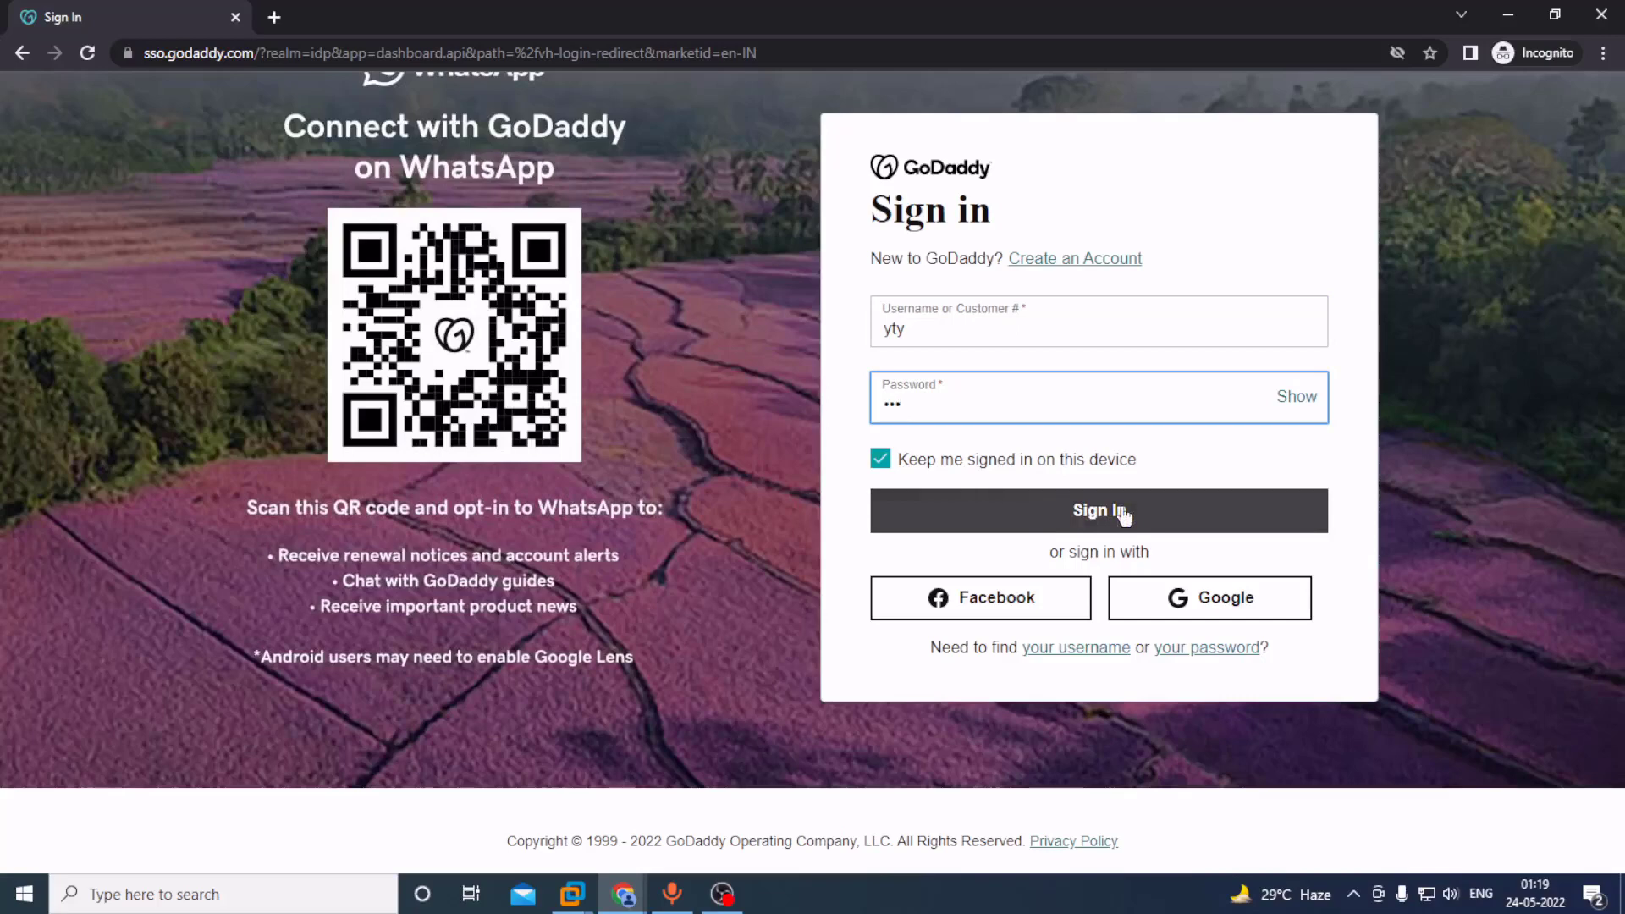
click(1522, 12)
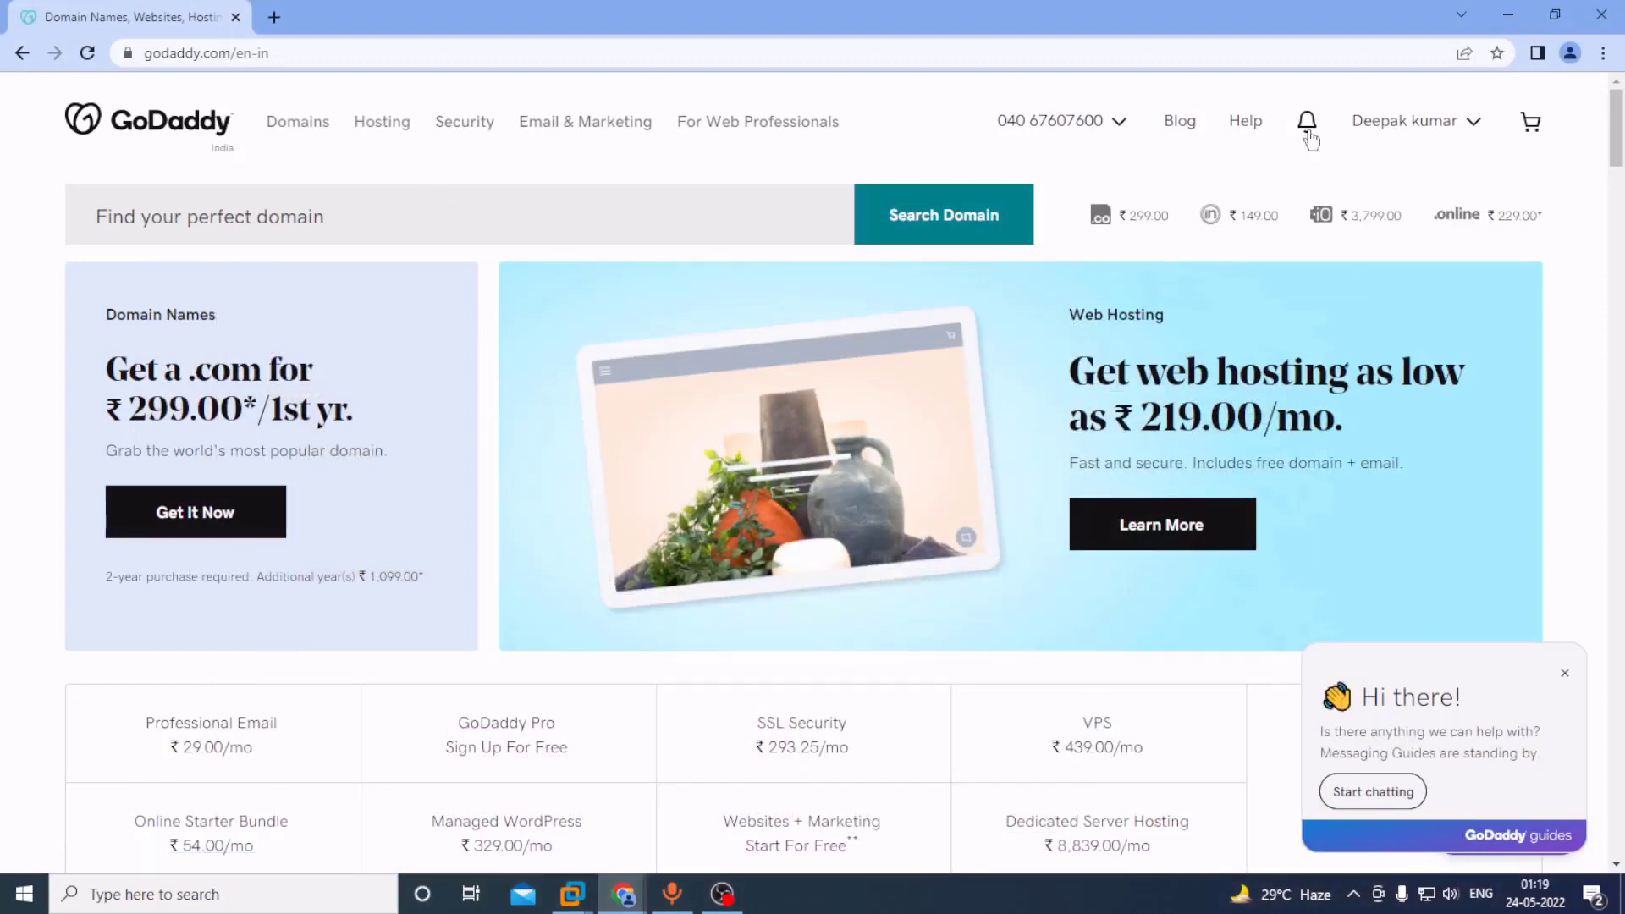
Go to My Products from the GoDaddy account dropdown.
mouse_move(1346, 98)
mouse_down()
mouse_move(1348, 150)
mouse_move(1496, 103)
mouse_move(1346, 96)
mouse_up()
click(1474, 132)
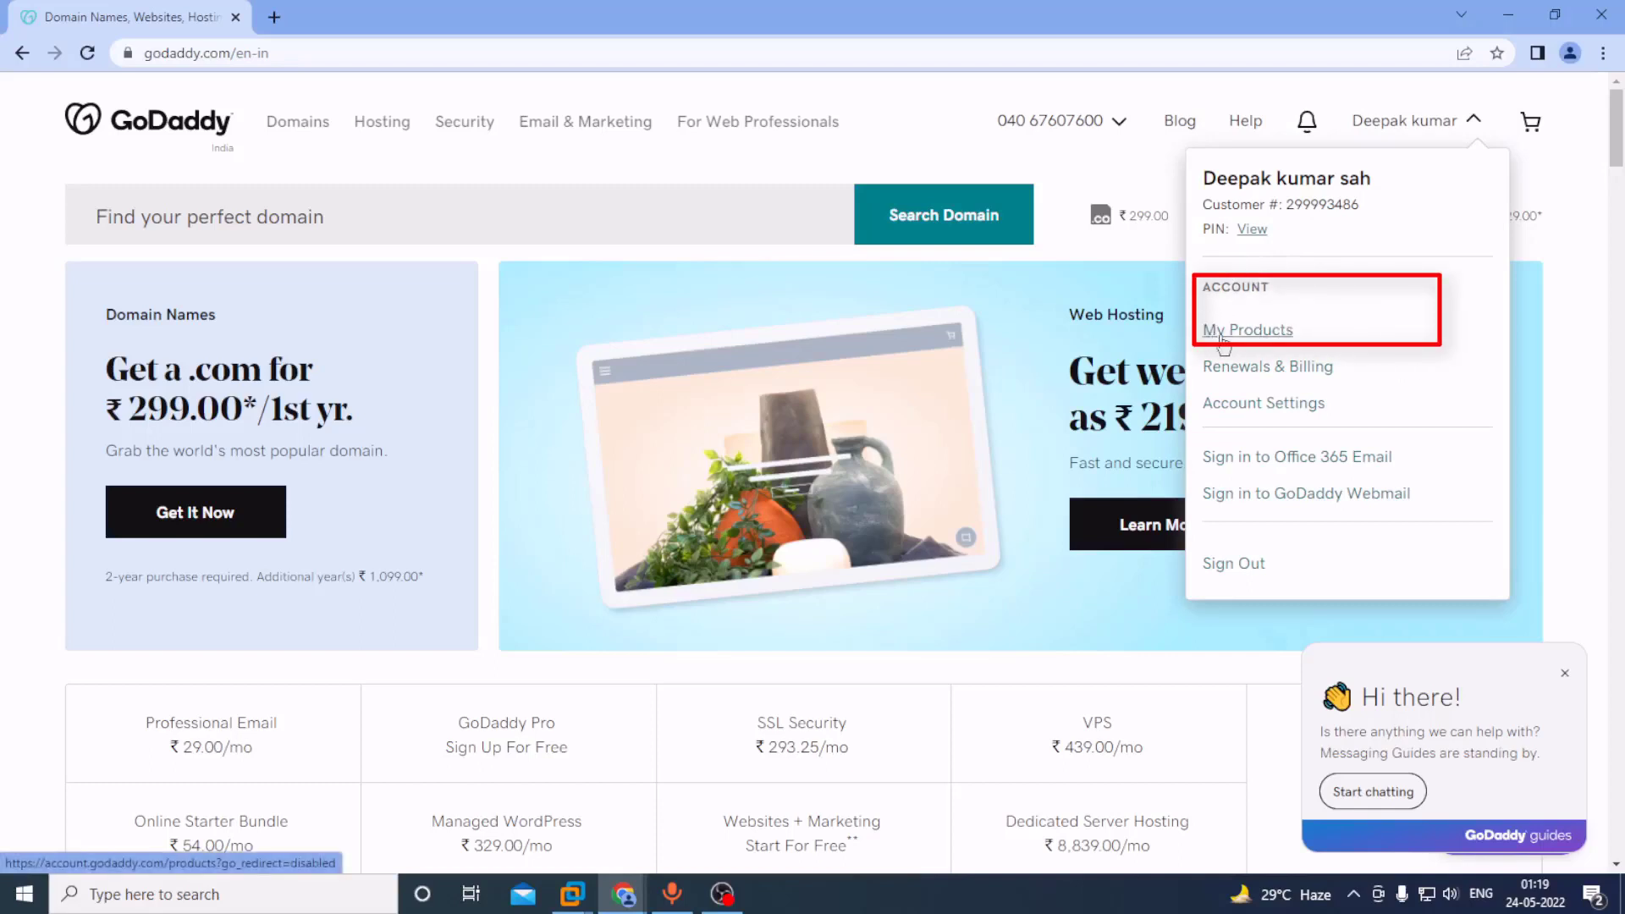
click(1268, 334)
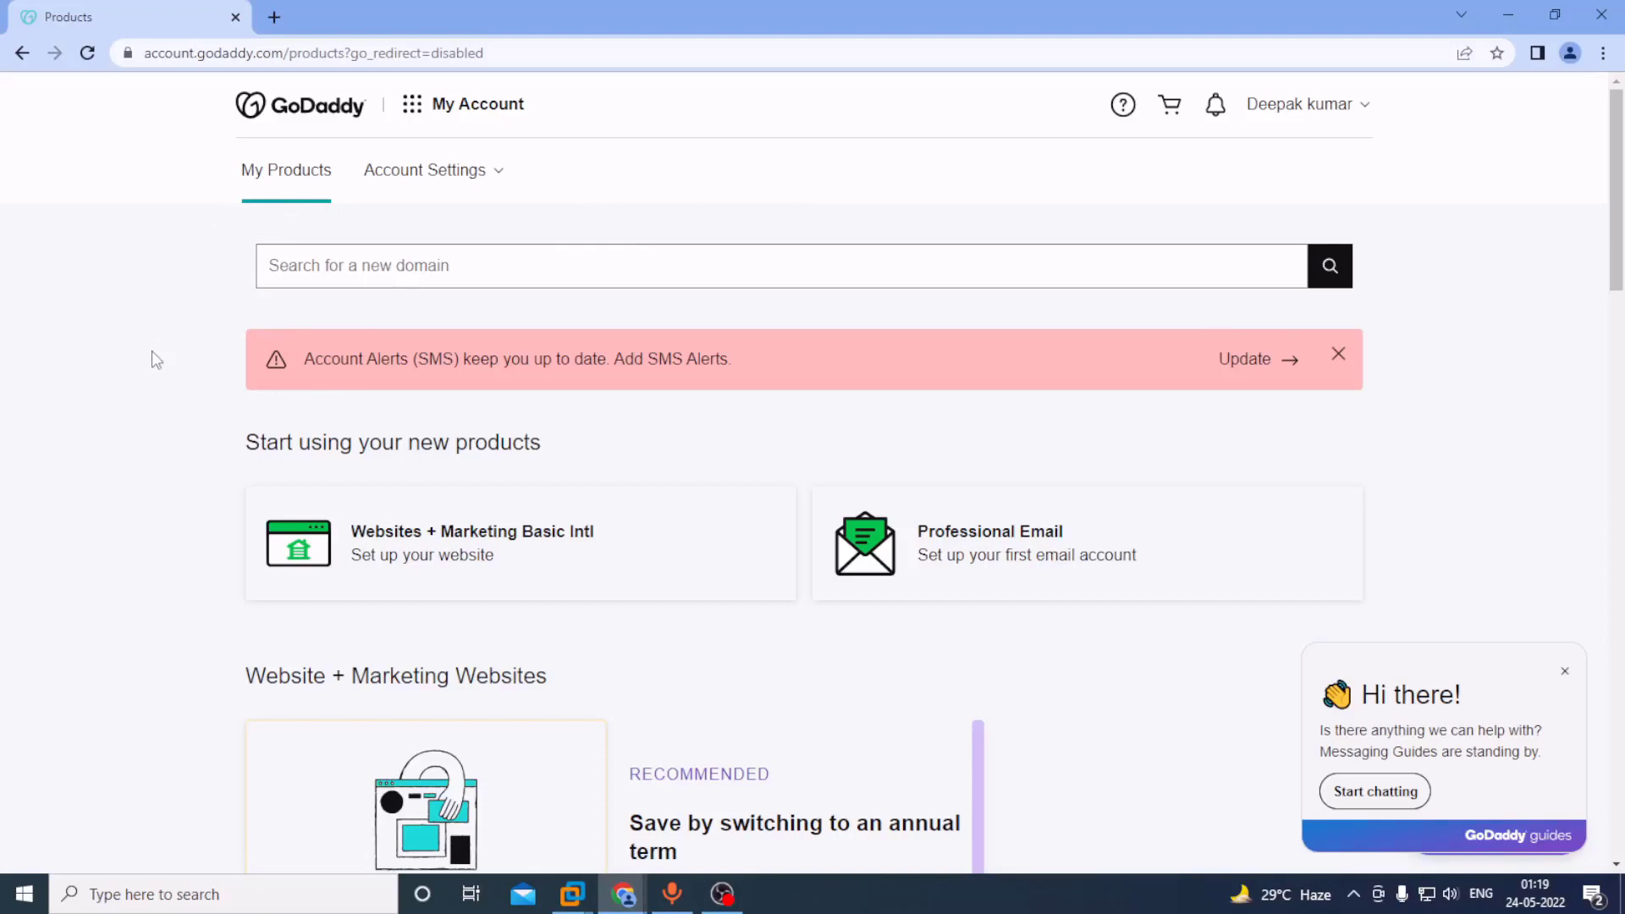
Scroll down to Web Hosting and open Manage All to list every hosting plan.
scroll(156, 384, down, 6)
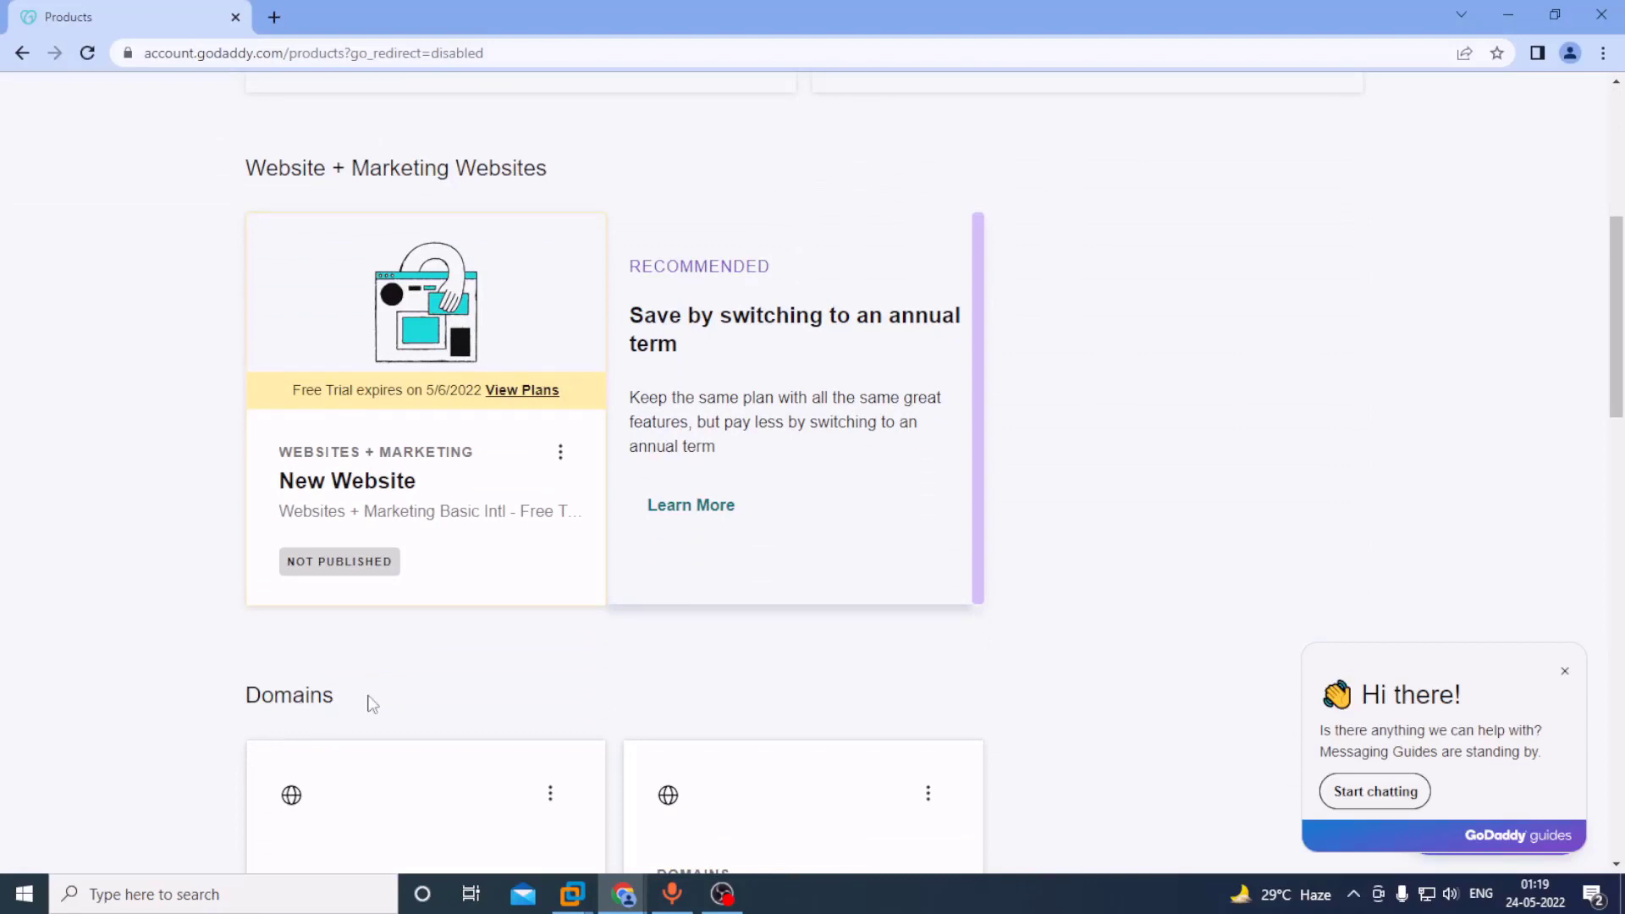
scroll(377, 690, down, 3)
scroll(1033, 600, down, 1)
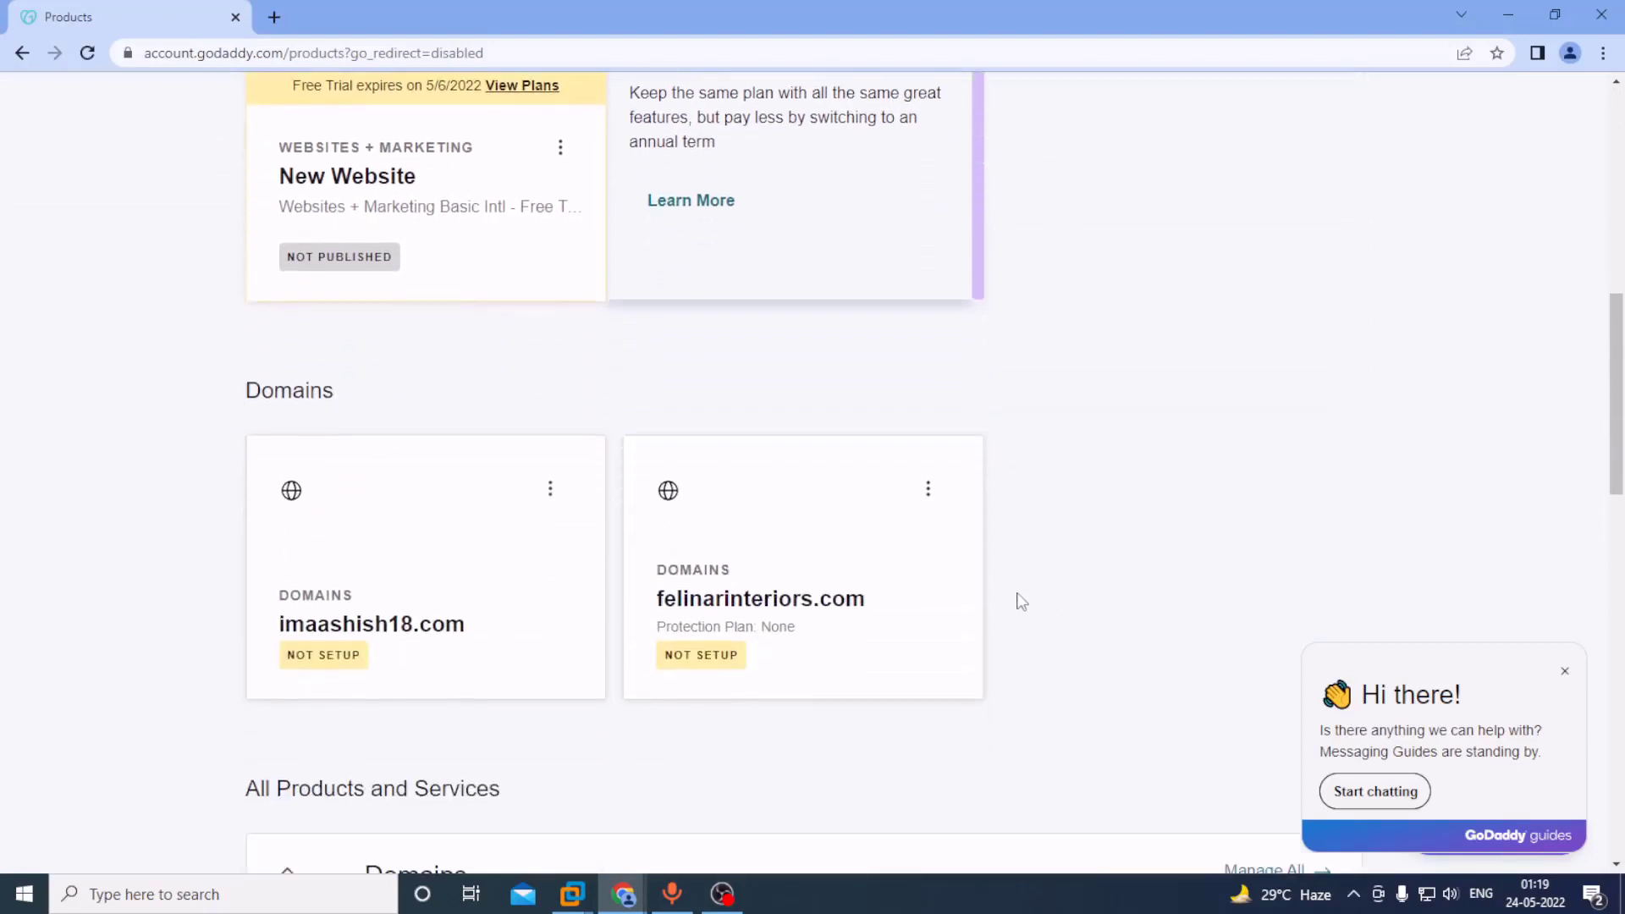
scroll(1022, 602, down, 5)
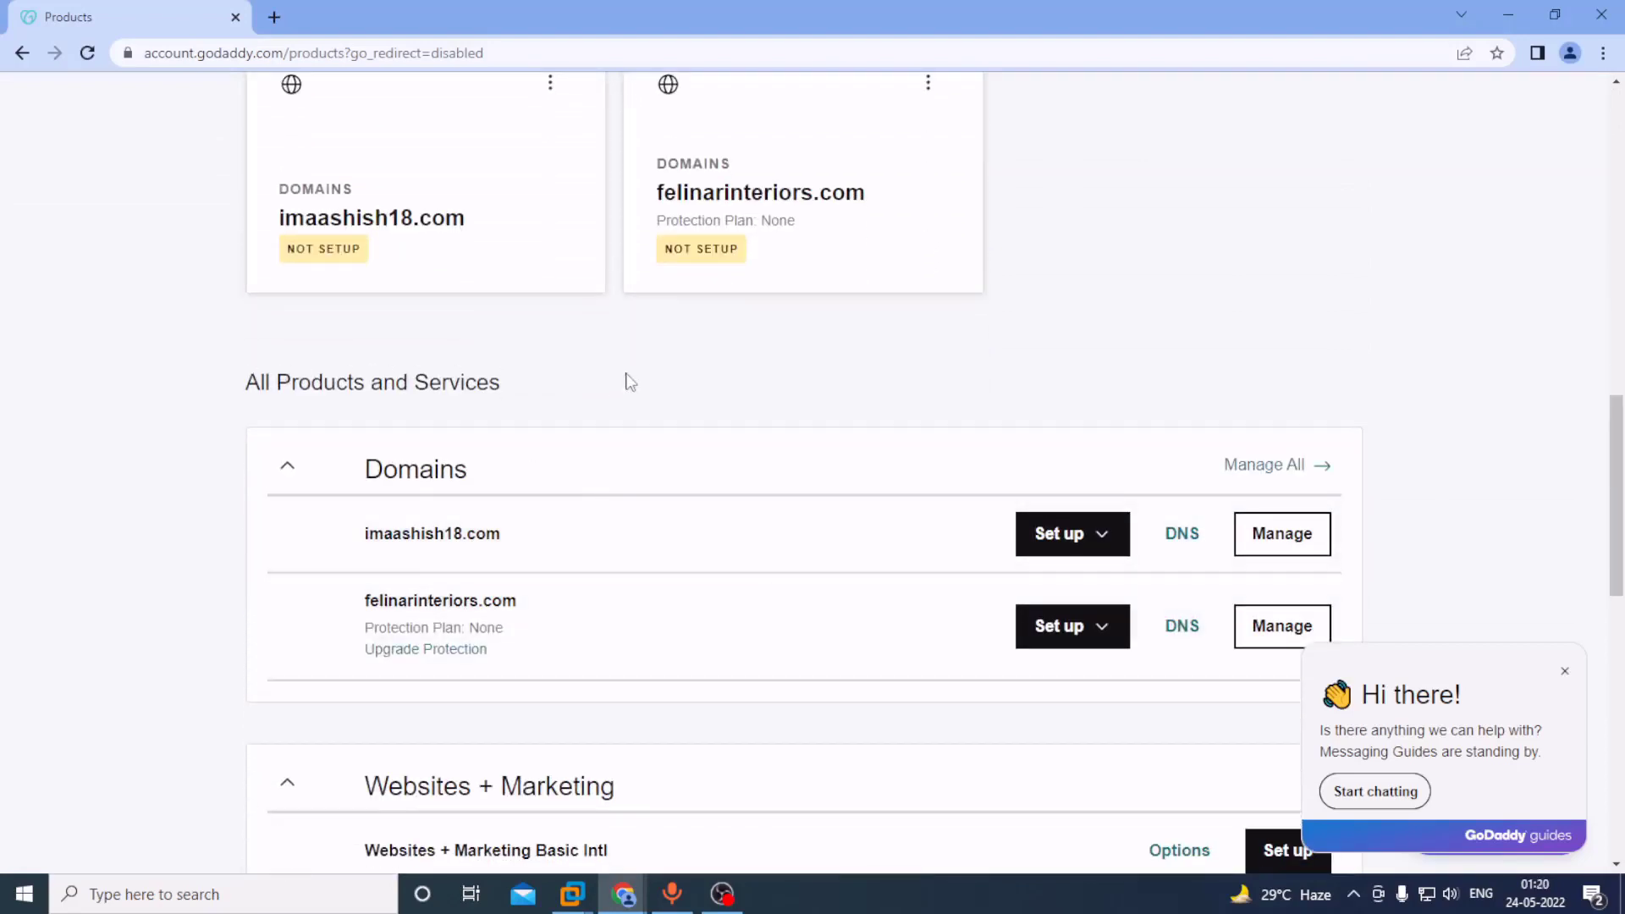
scroll(790, 581, down, 2)
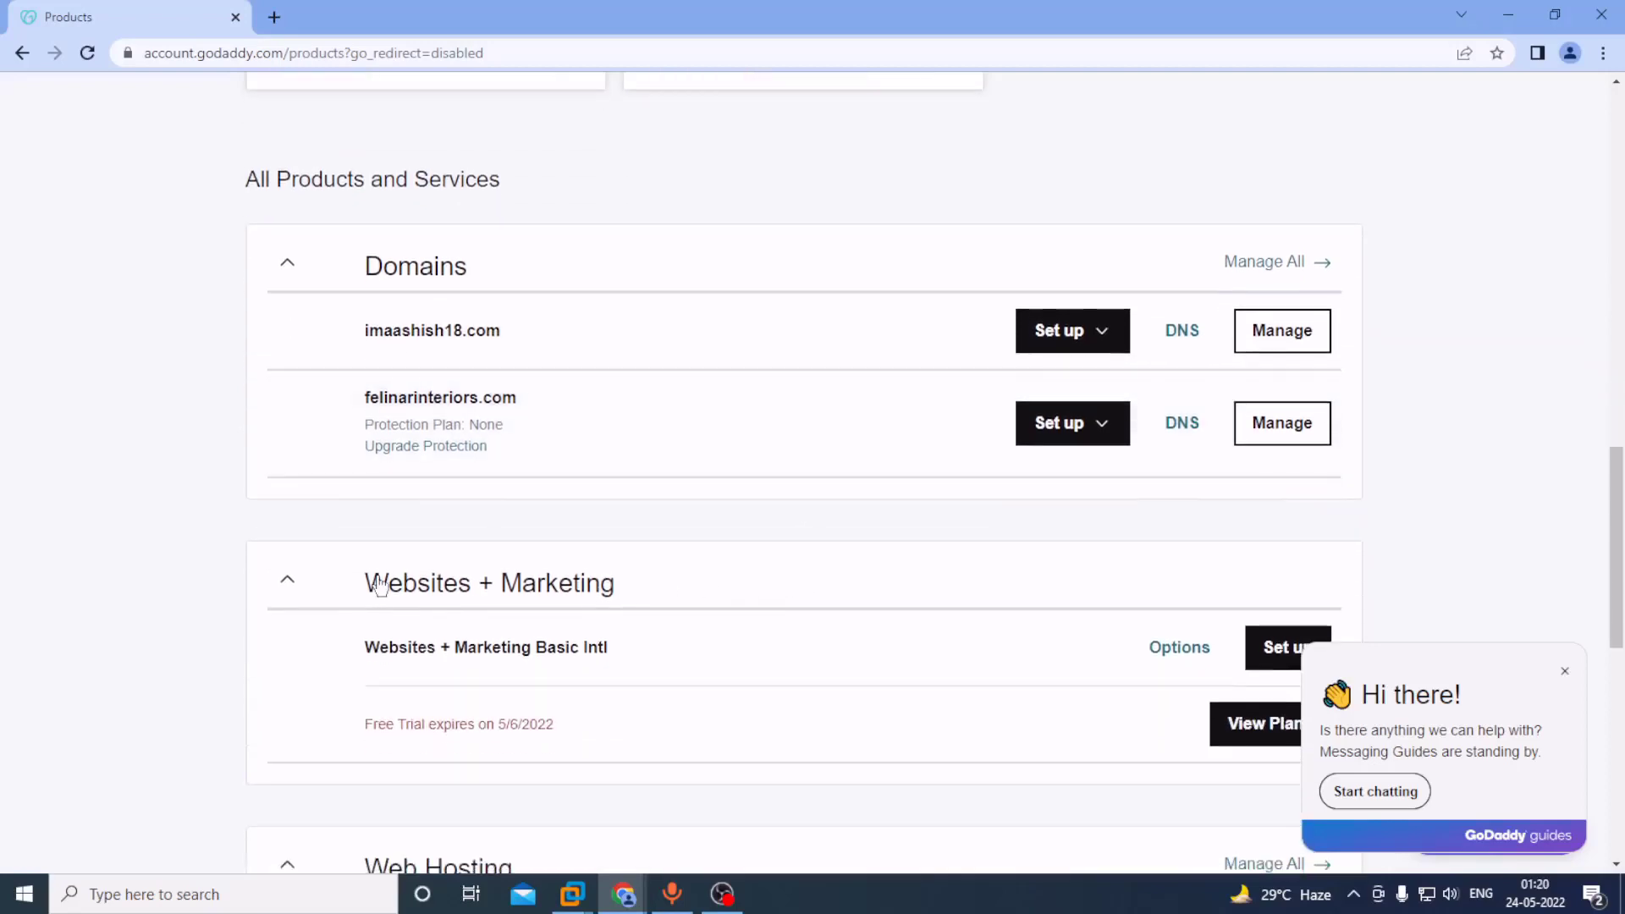
scroll(550, 584, down, 1)
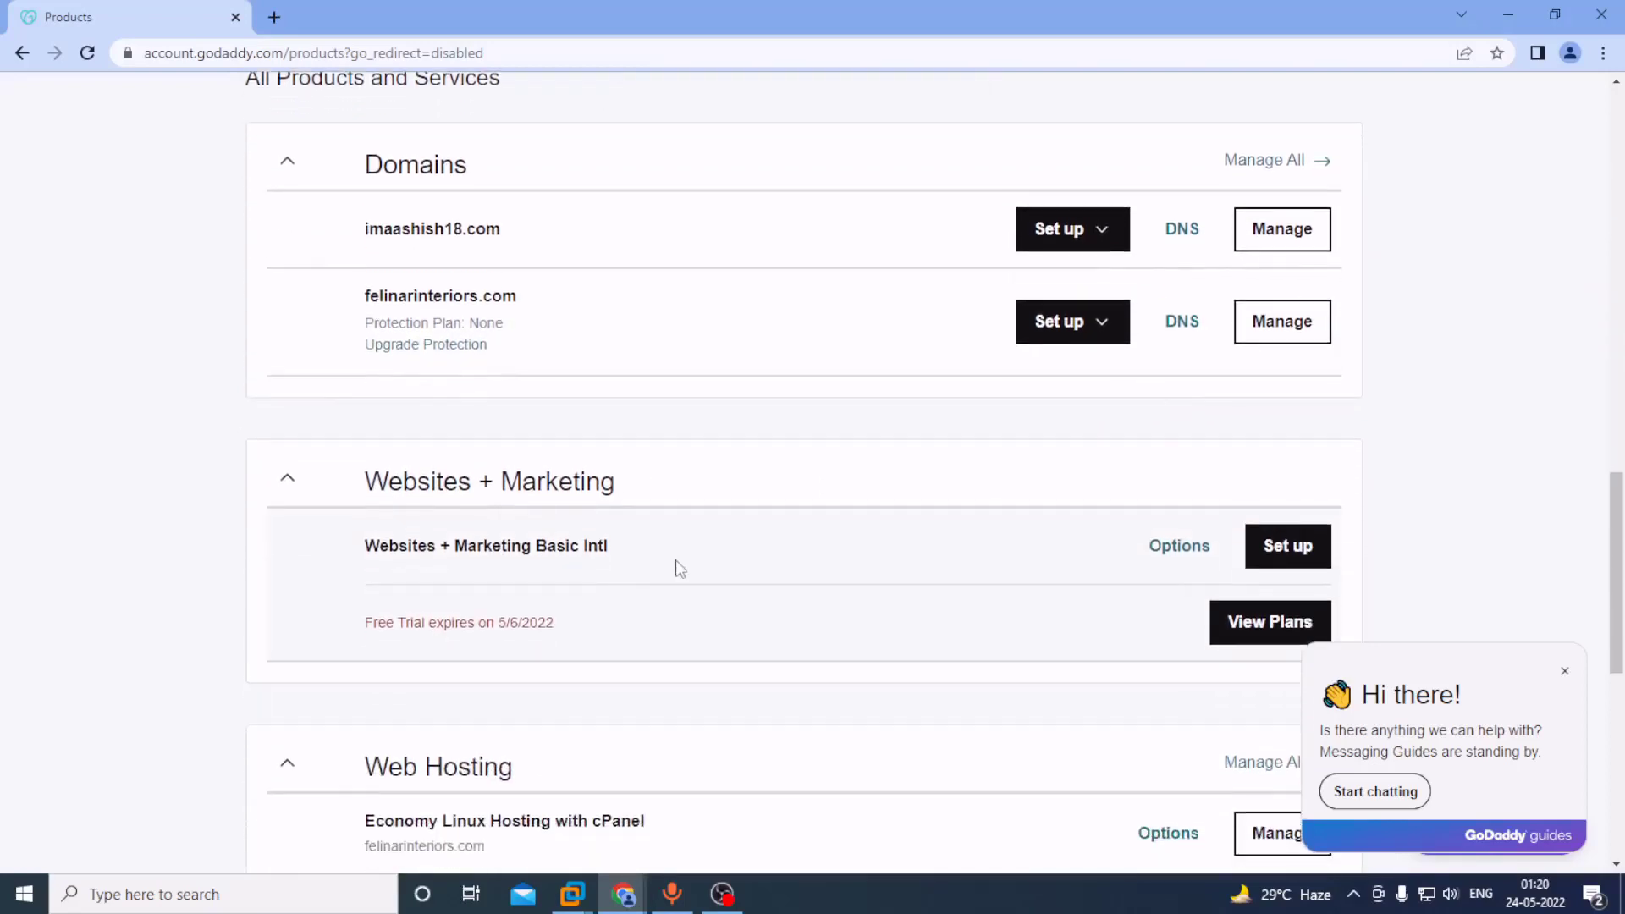
scroll(680, 569, down, 2)
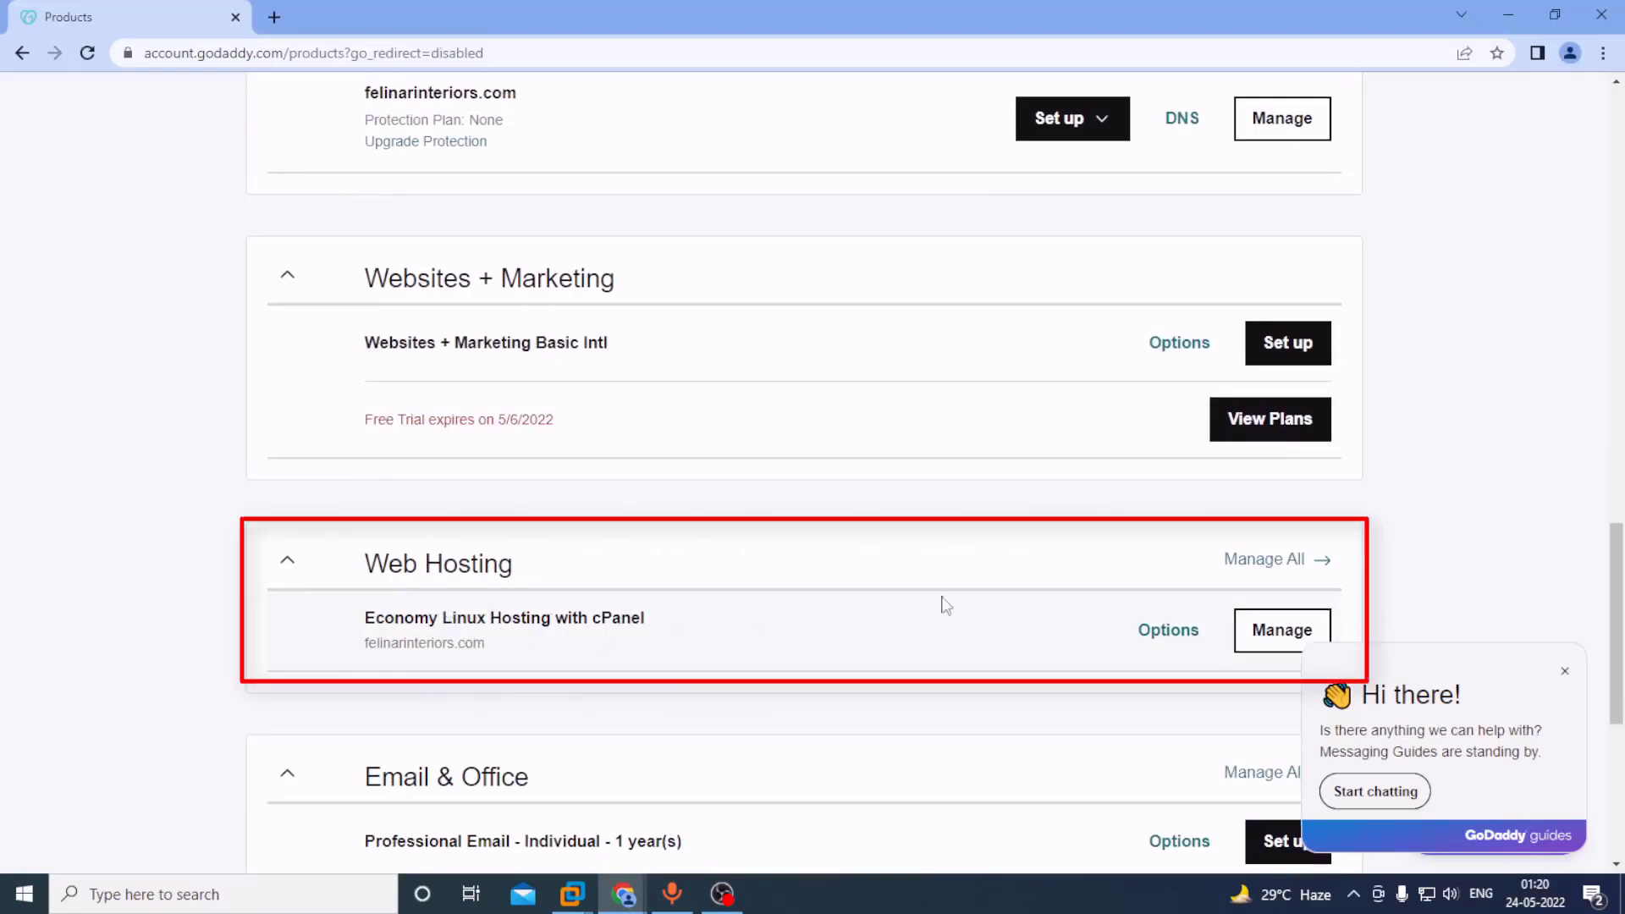
scroll(1325, 497, down, 1)
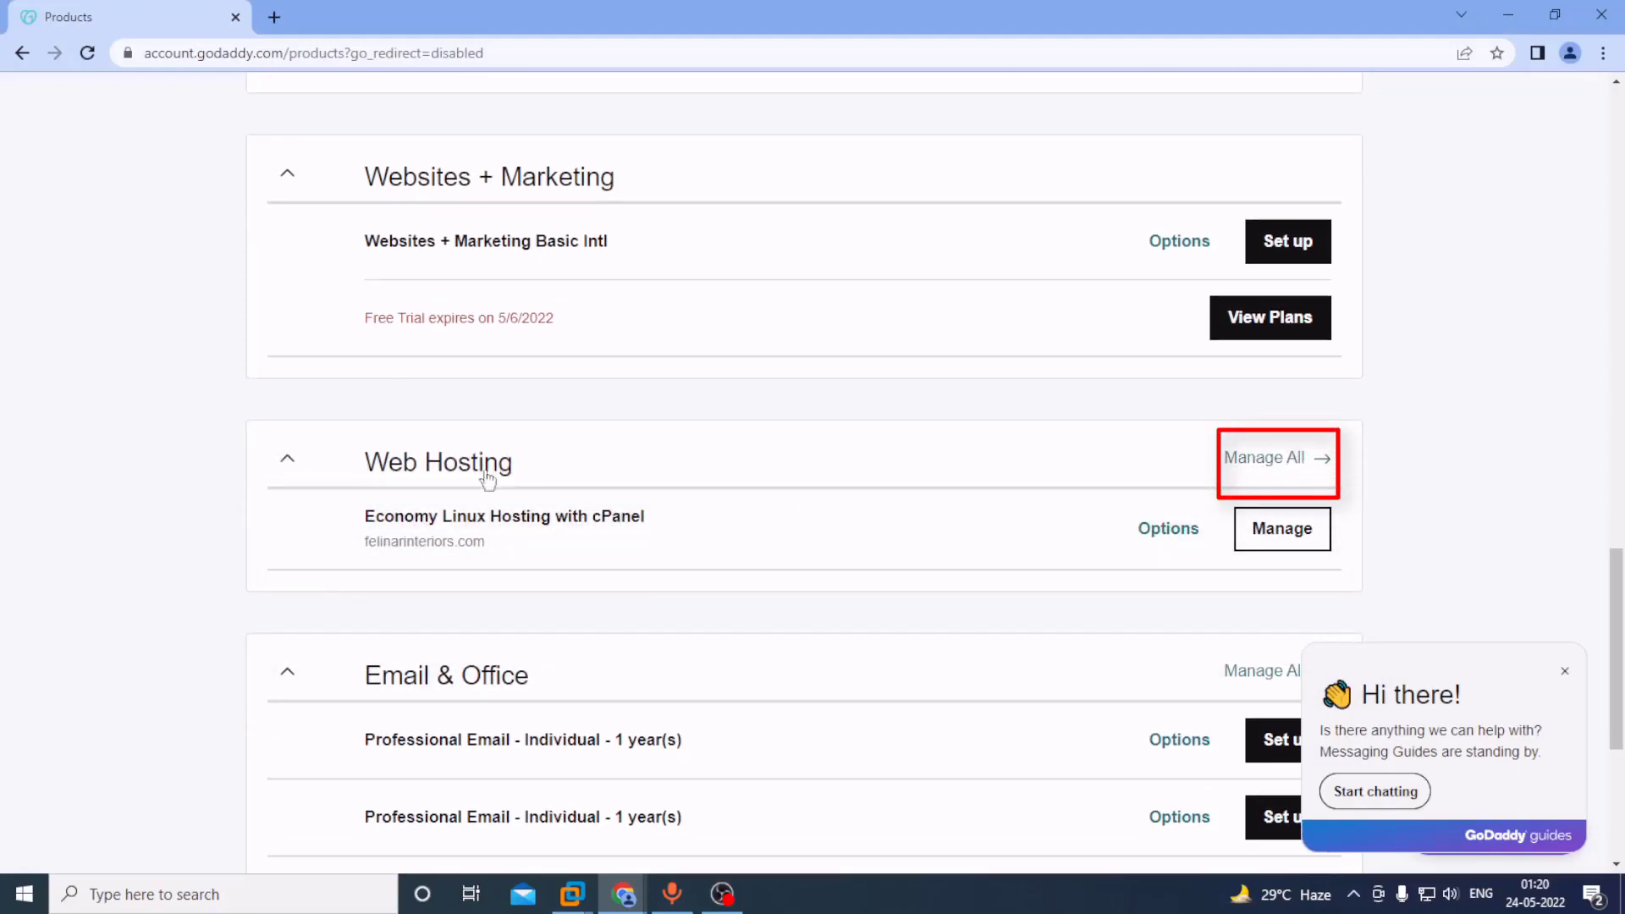
click(1270, 461)
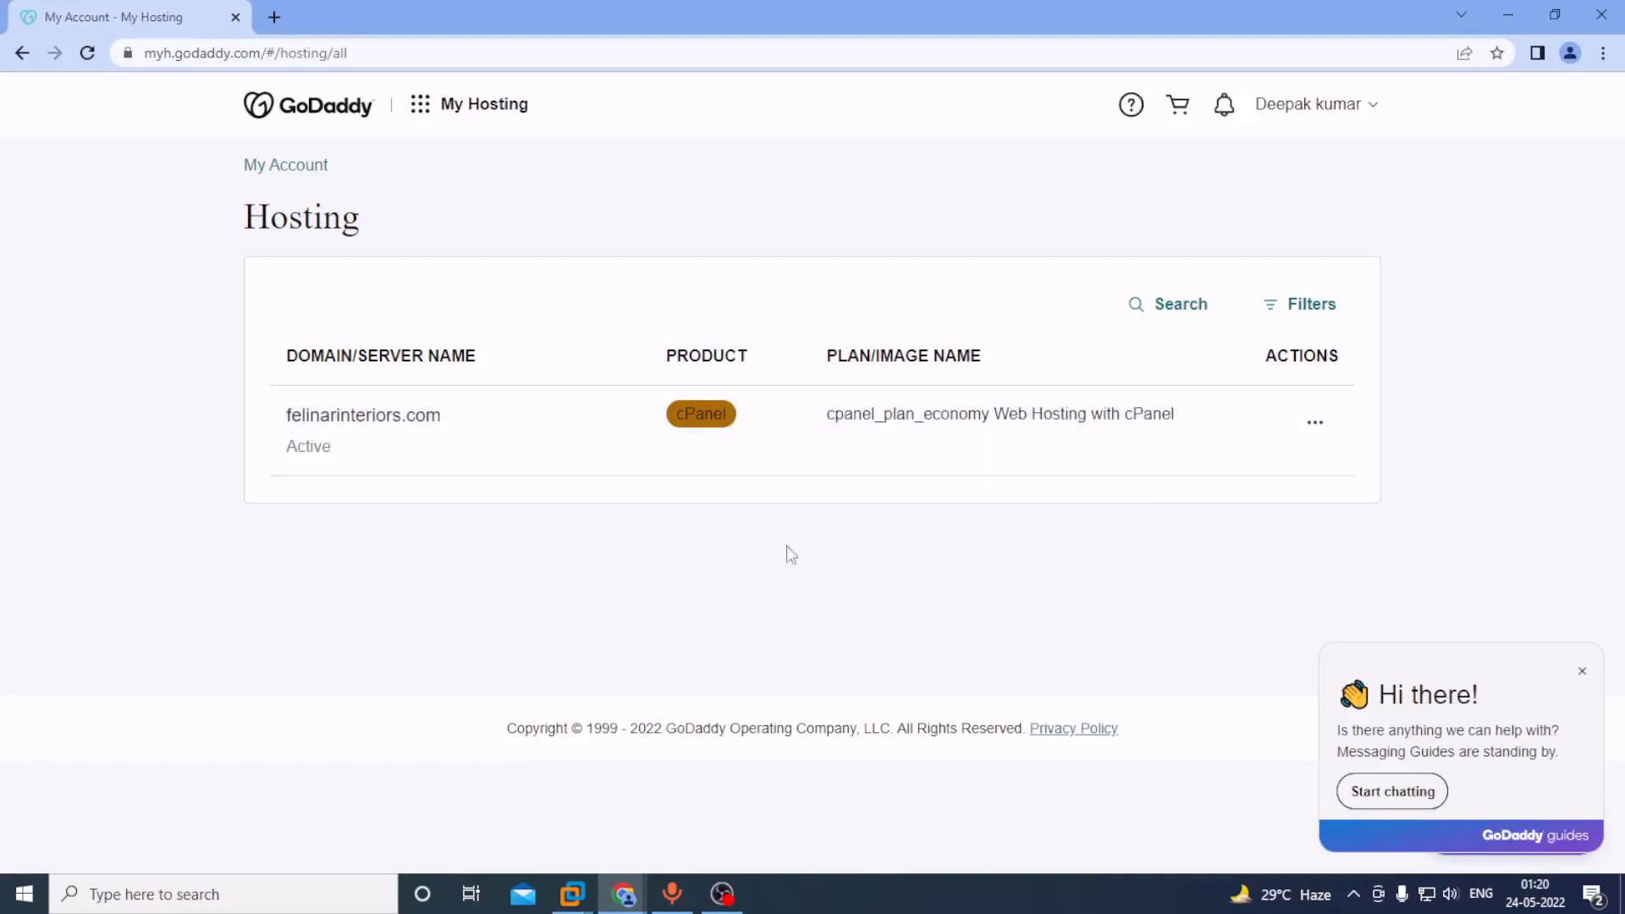
Open the felinarinteriors.com cPanel hosting dashboard and launch cPanel Admin in a new tab.
drag(251, 217, 369, 217)
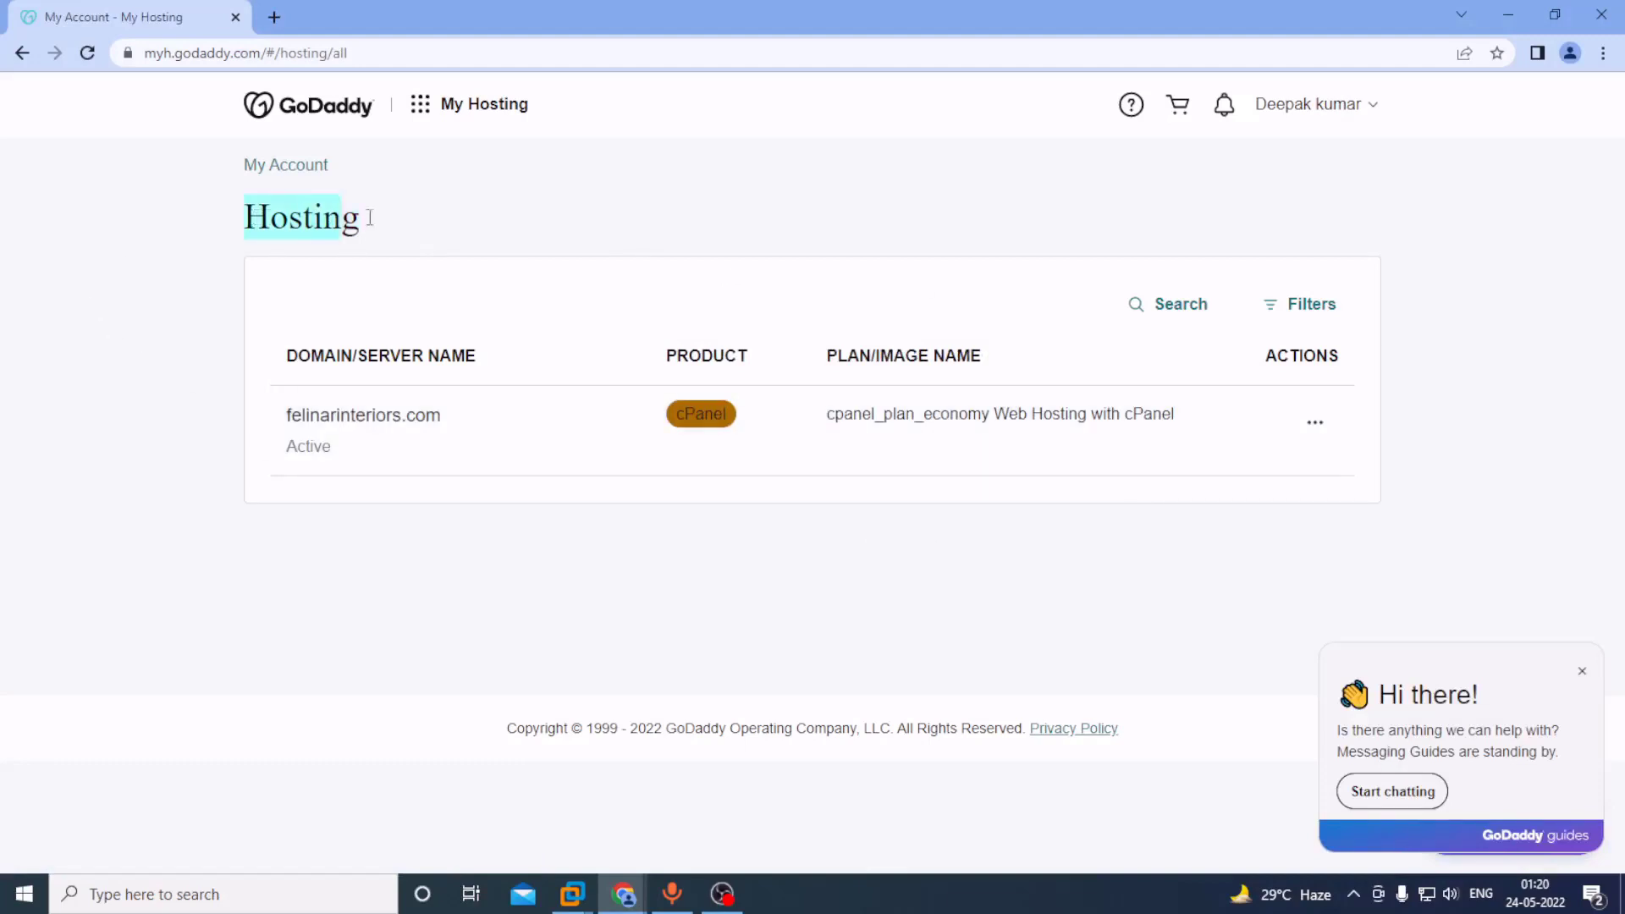
click(474, 216)
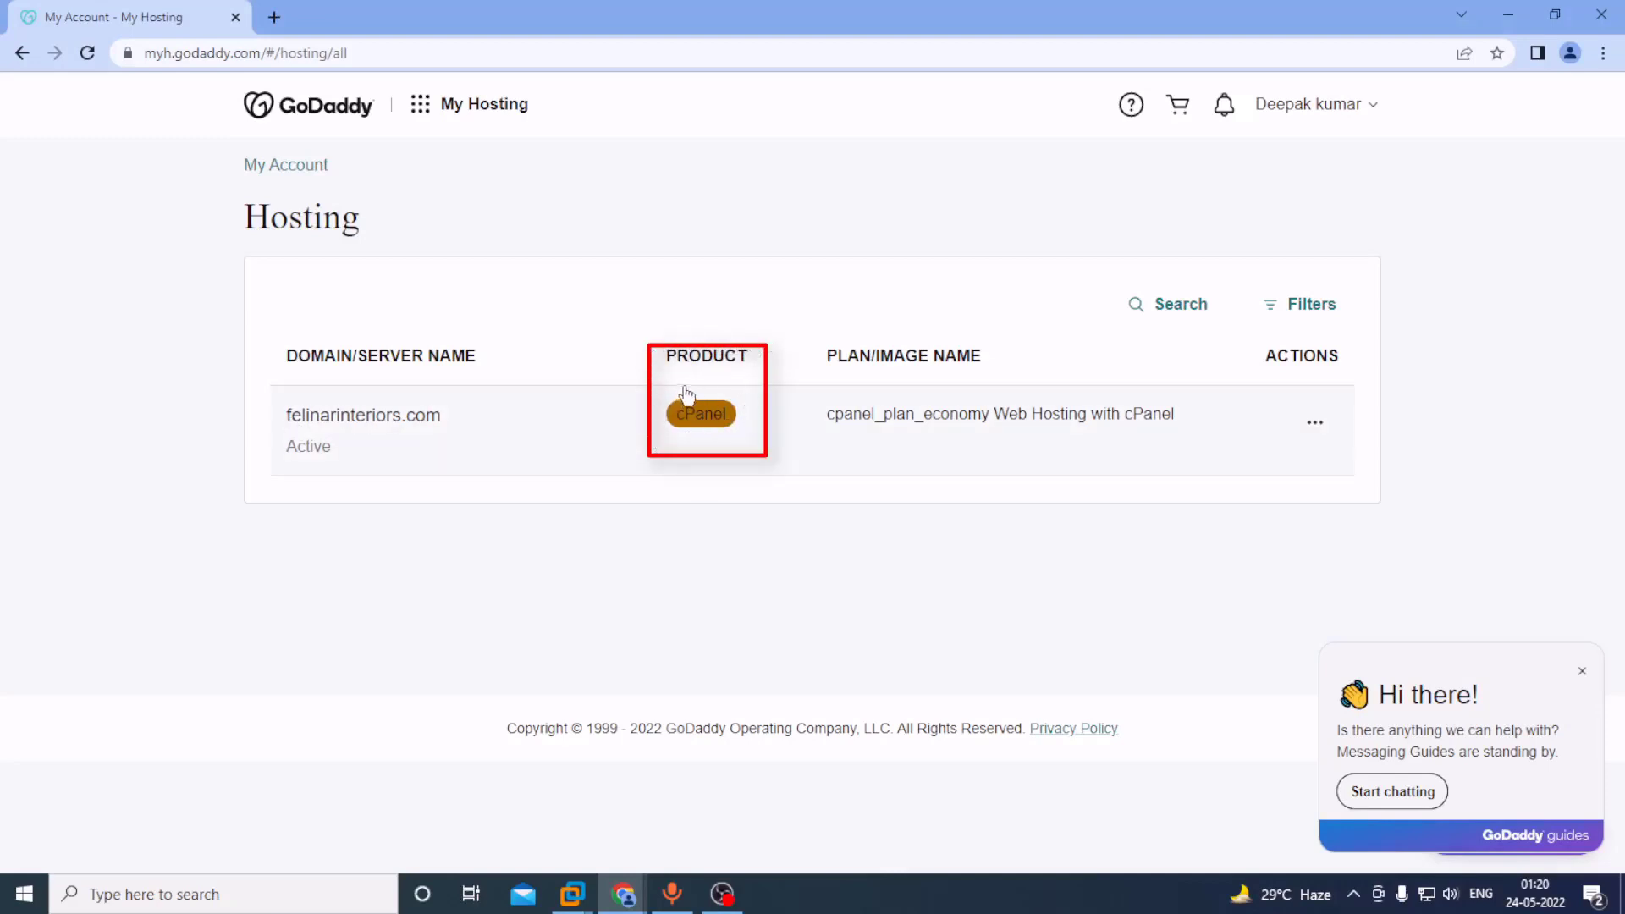
click(709, 421)
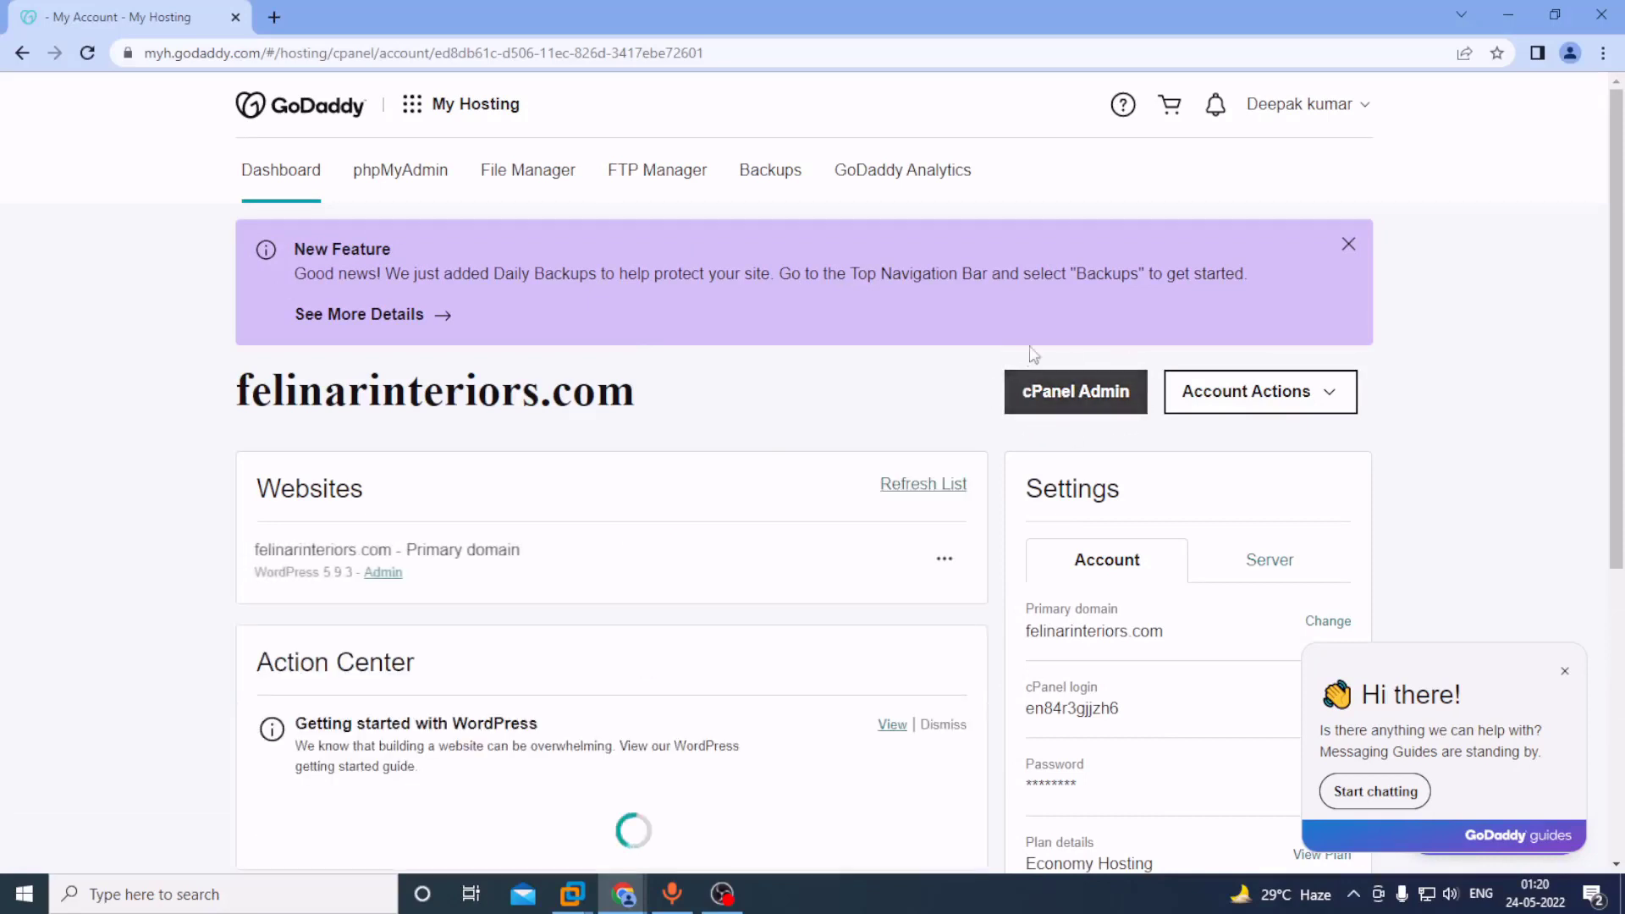
click(1080, 401)
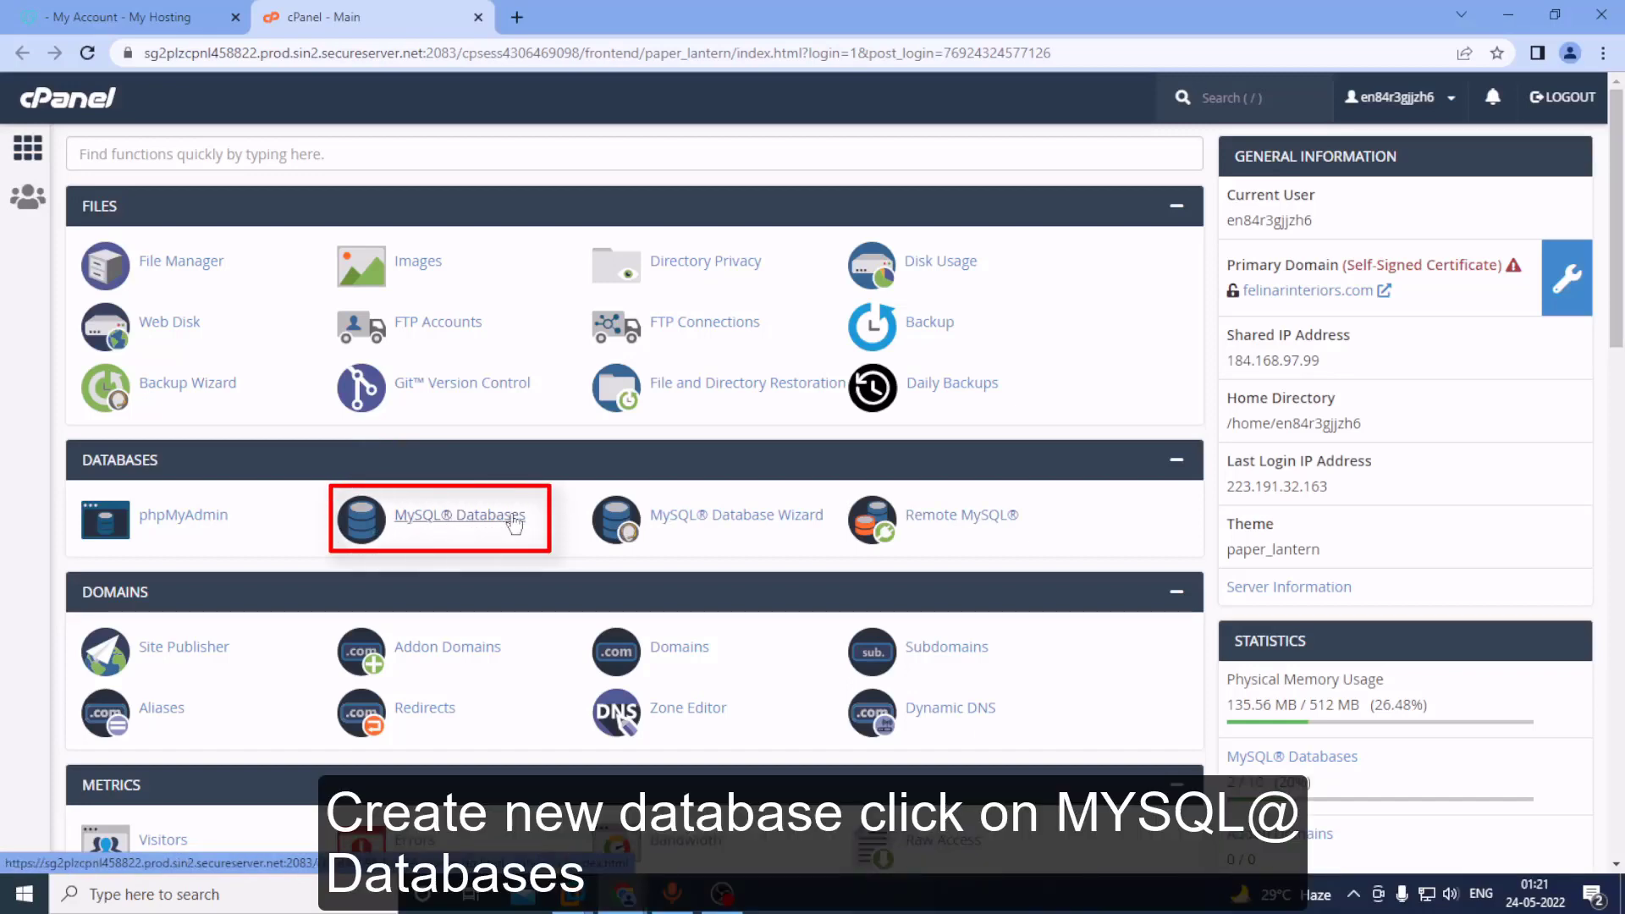
Open MySQL® Databases from the Databases section of cPanel home.
click(460, 518)
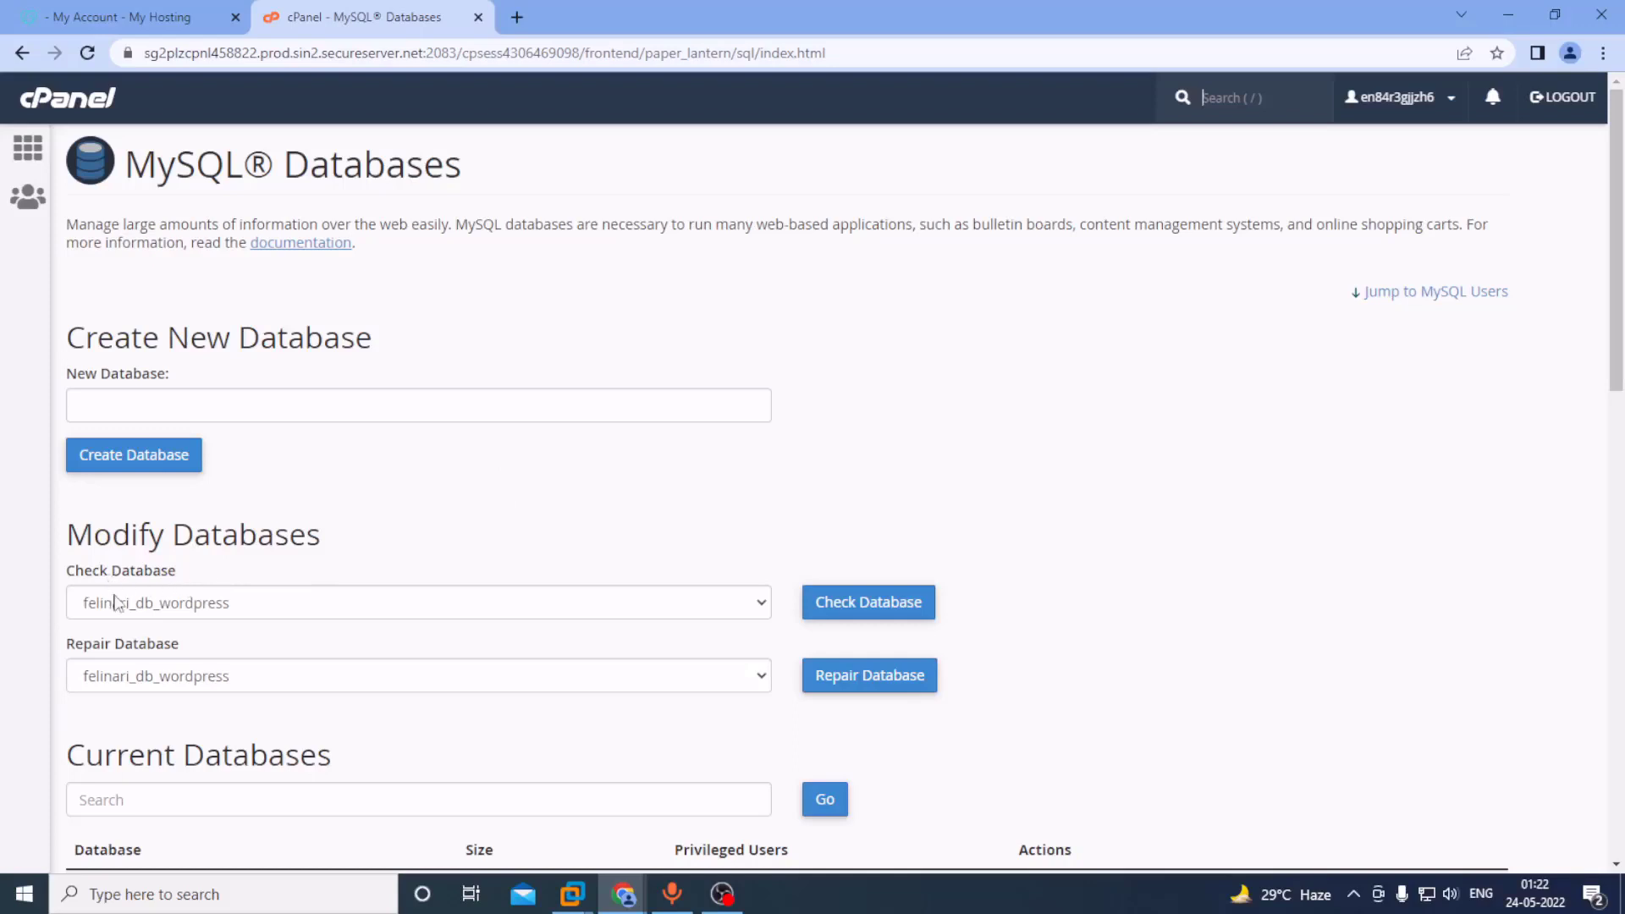
Create the database db_word_app, then go back to the MySQL Databases page.
click(138, 408)
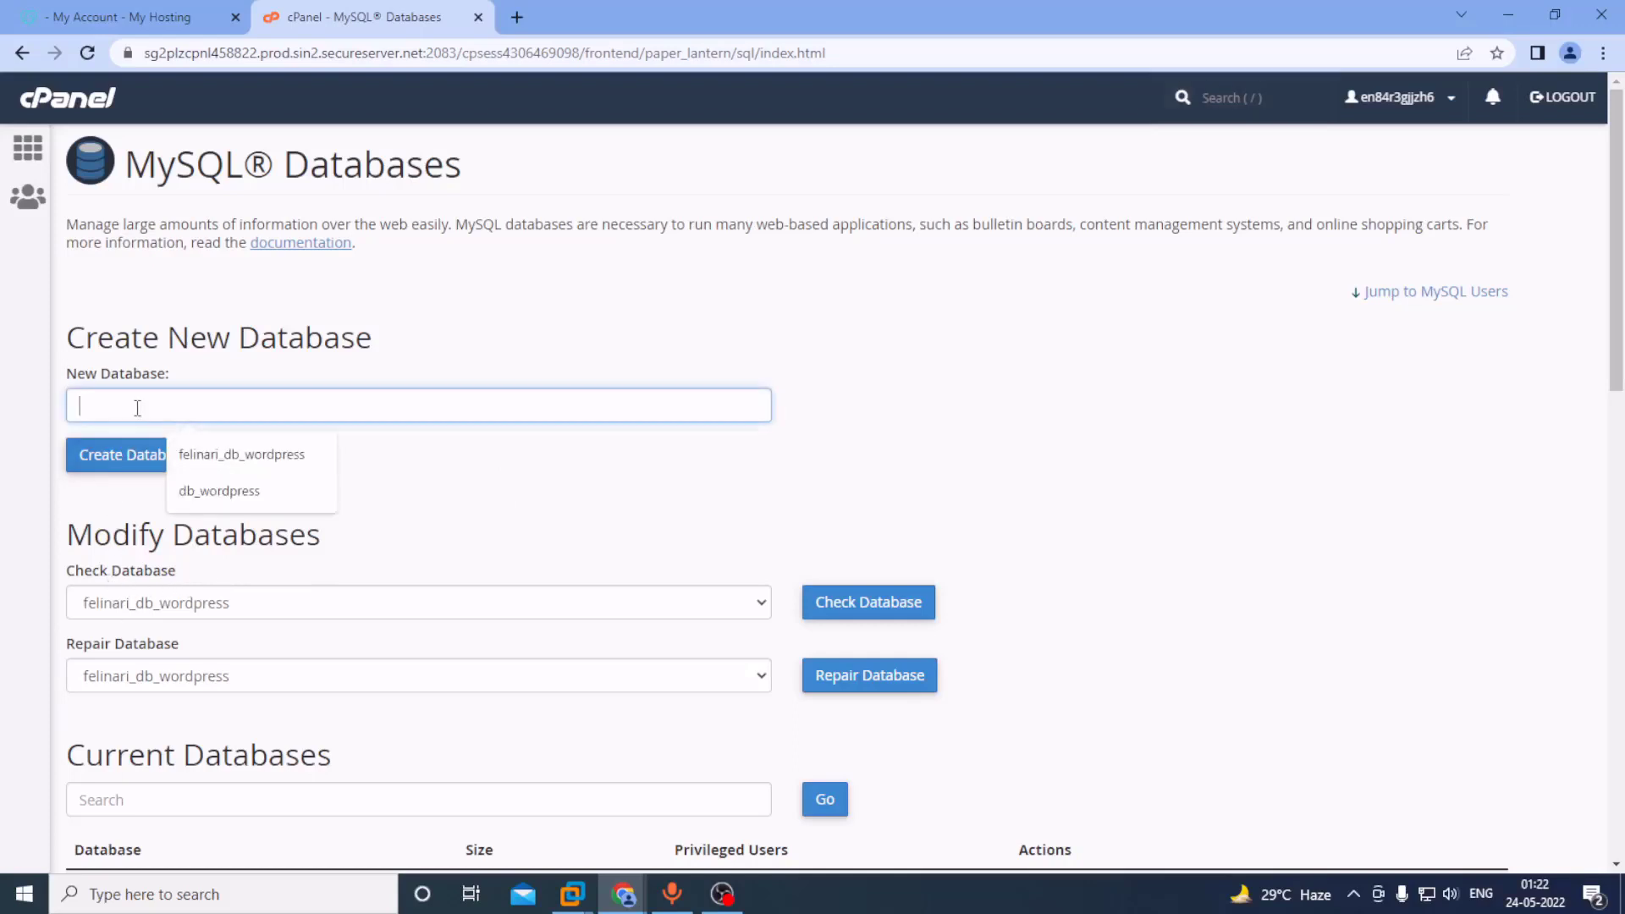
text(db_word)
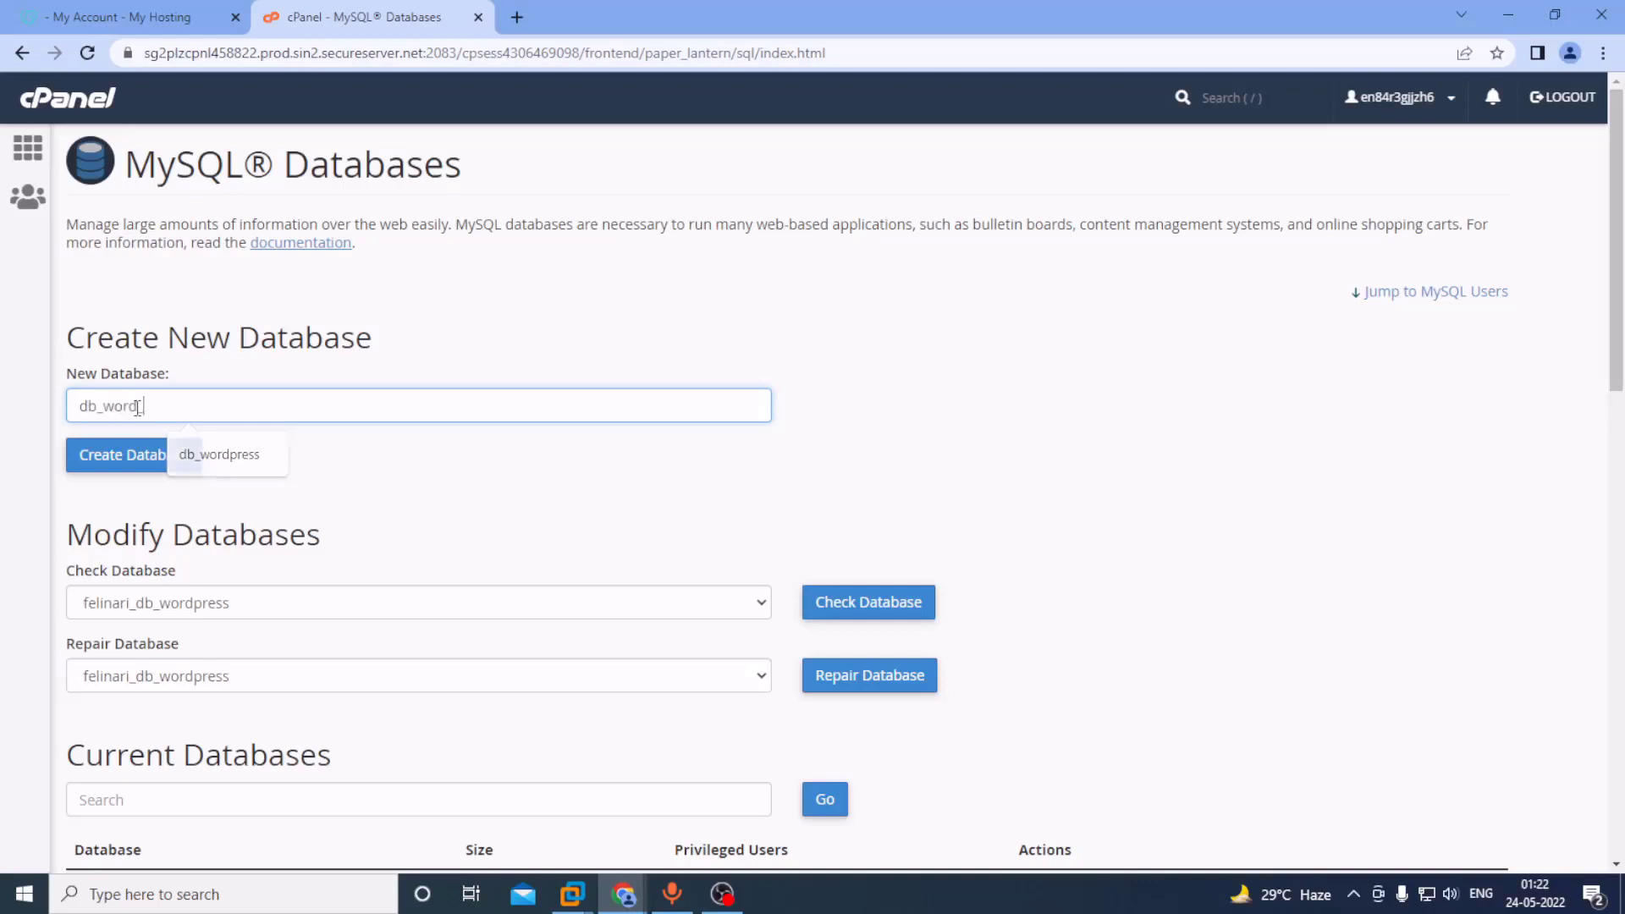
key(Escape)
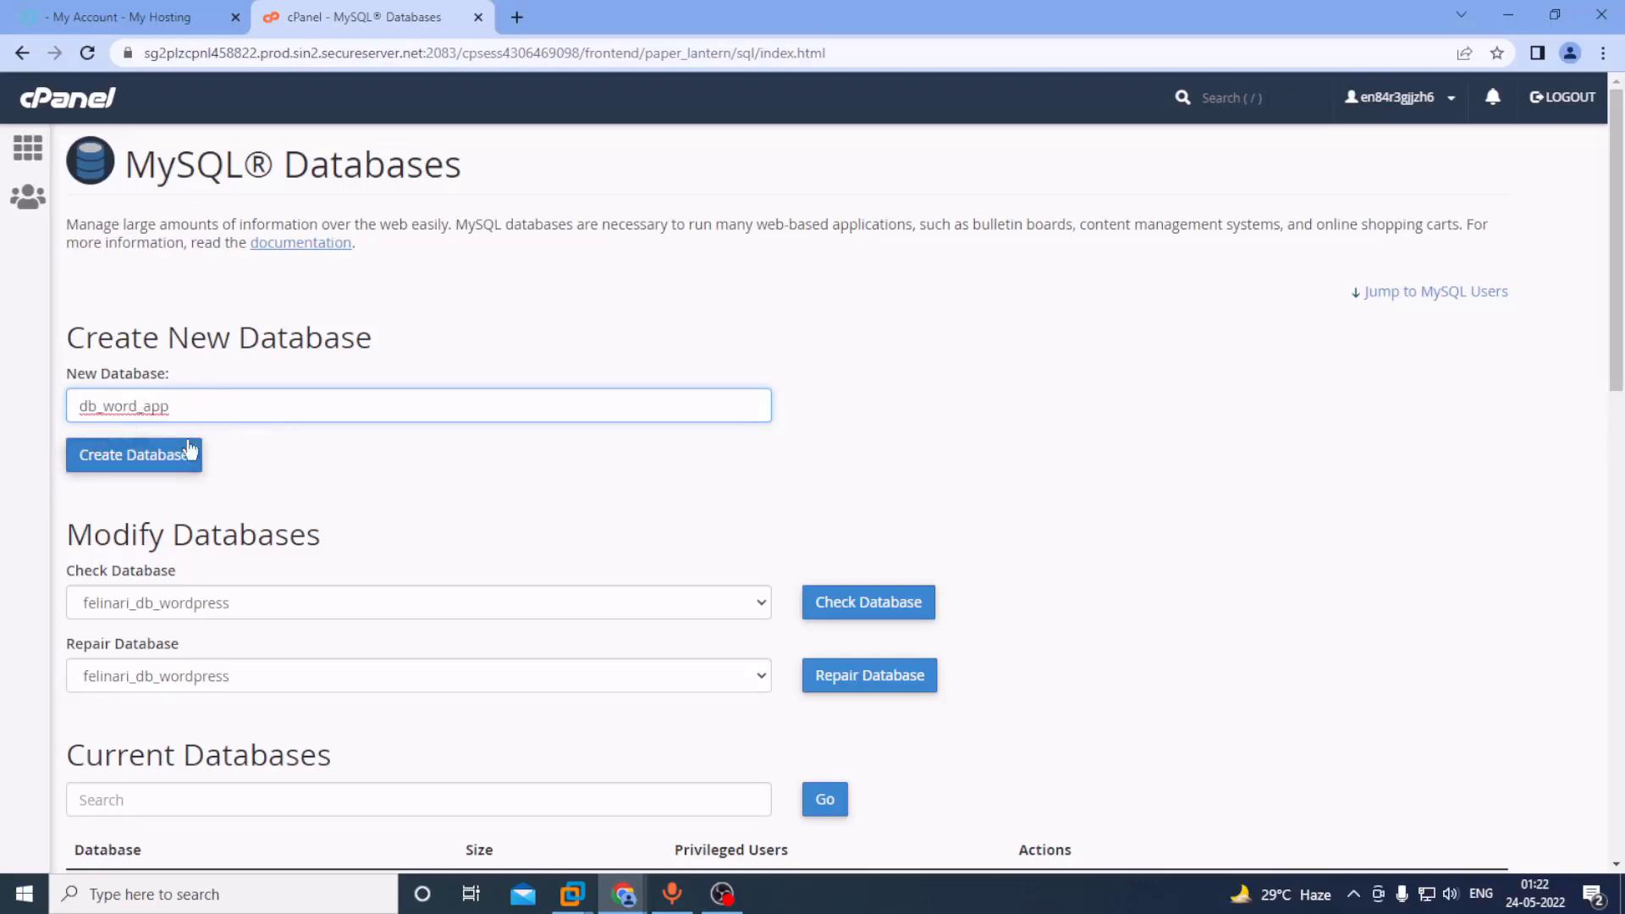
click(142, 464)
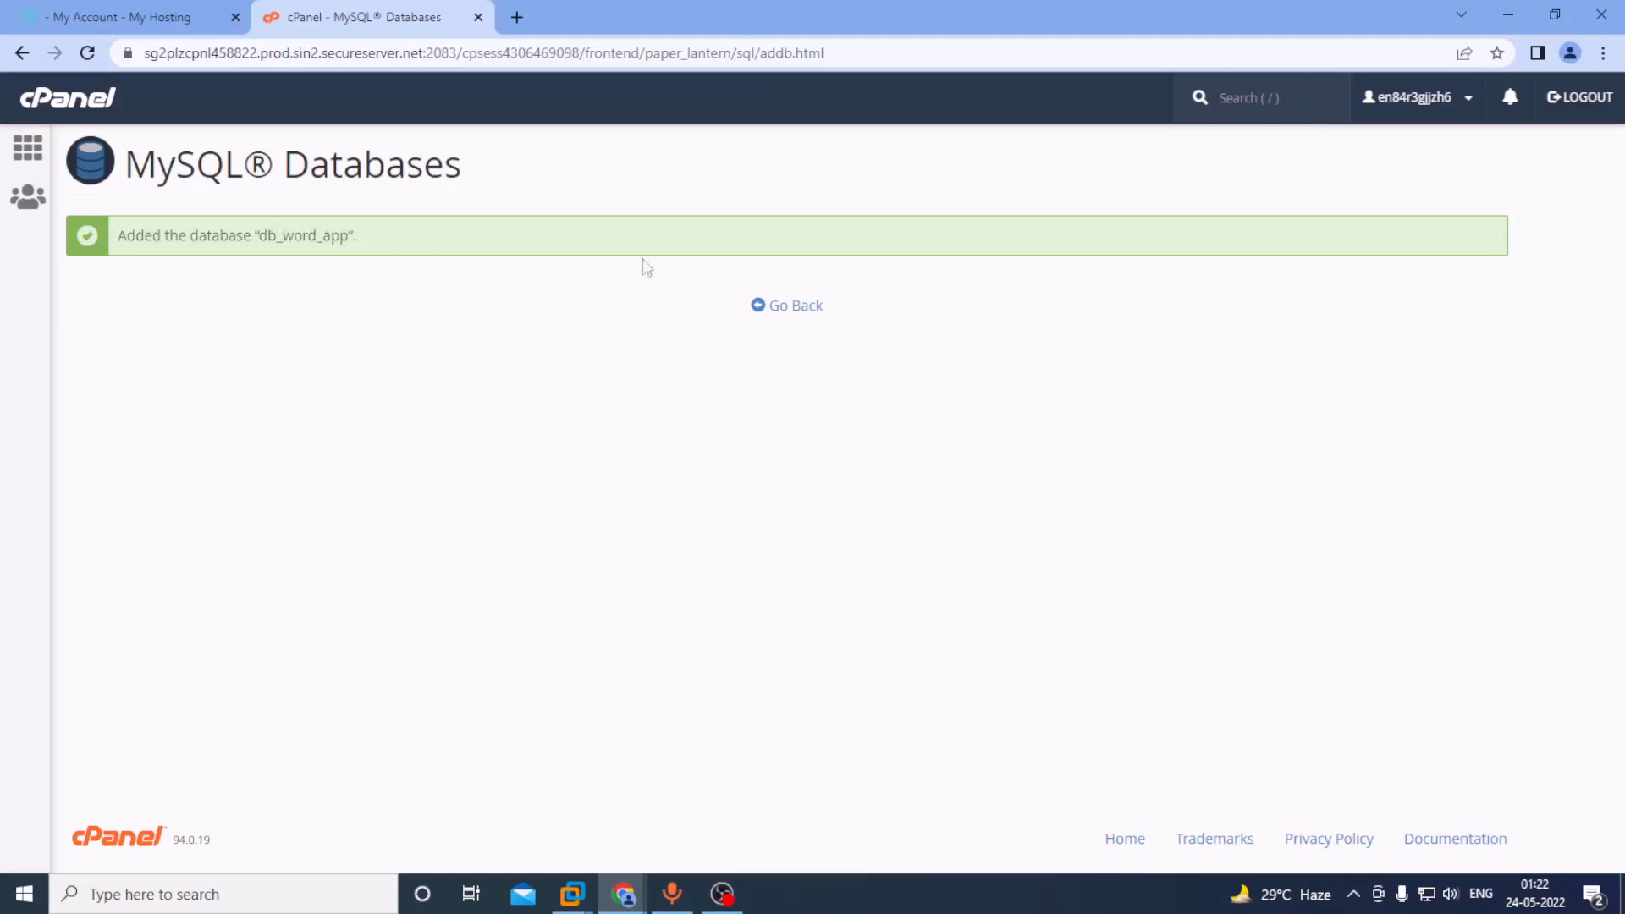
click(801, 309)
Check that db_word_app now appears in the Current Databases list.
scroll(533, 469, down, 5)
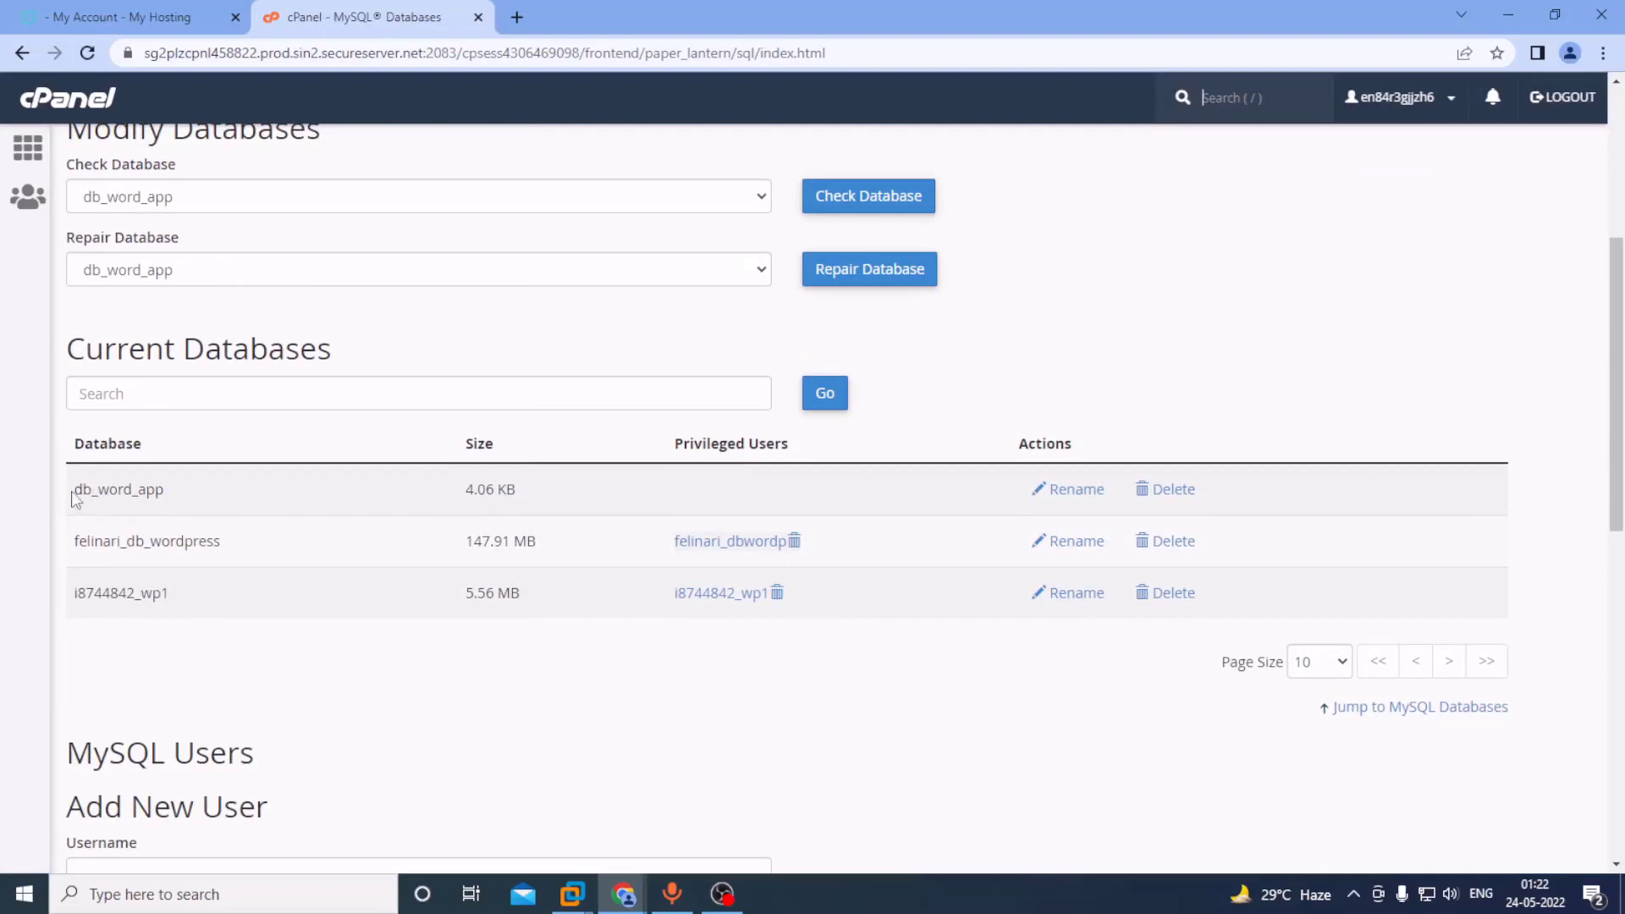
drag(73, 491, 215, 489)
click(218, 491)
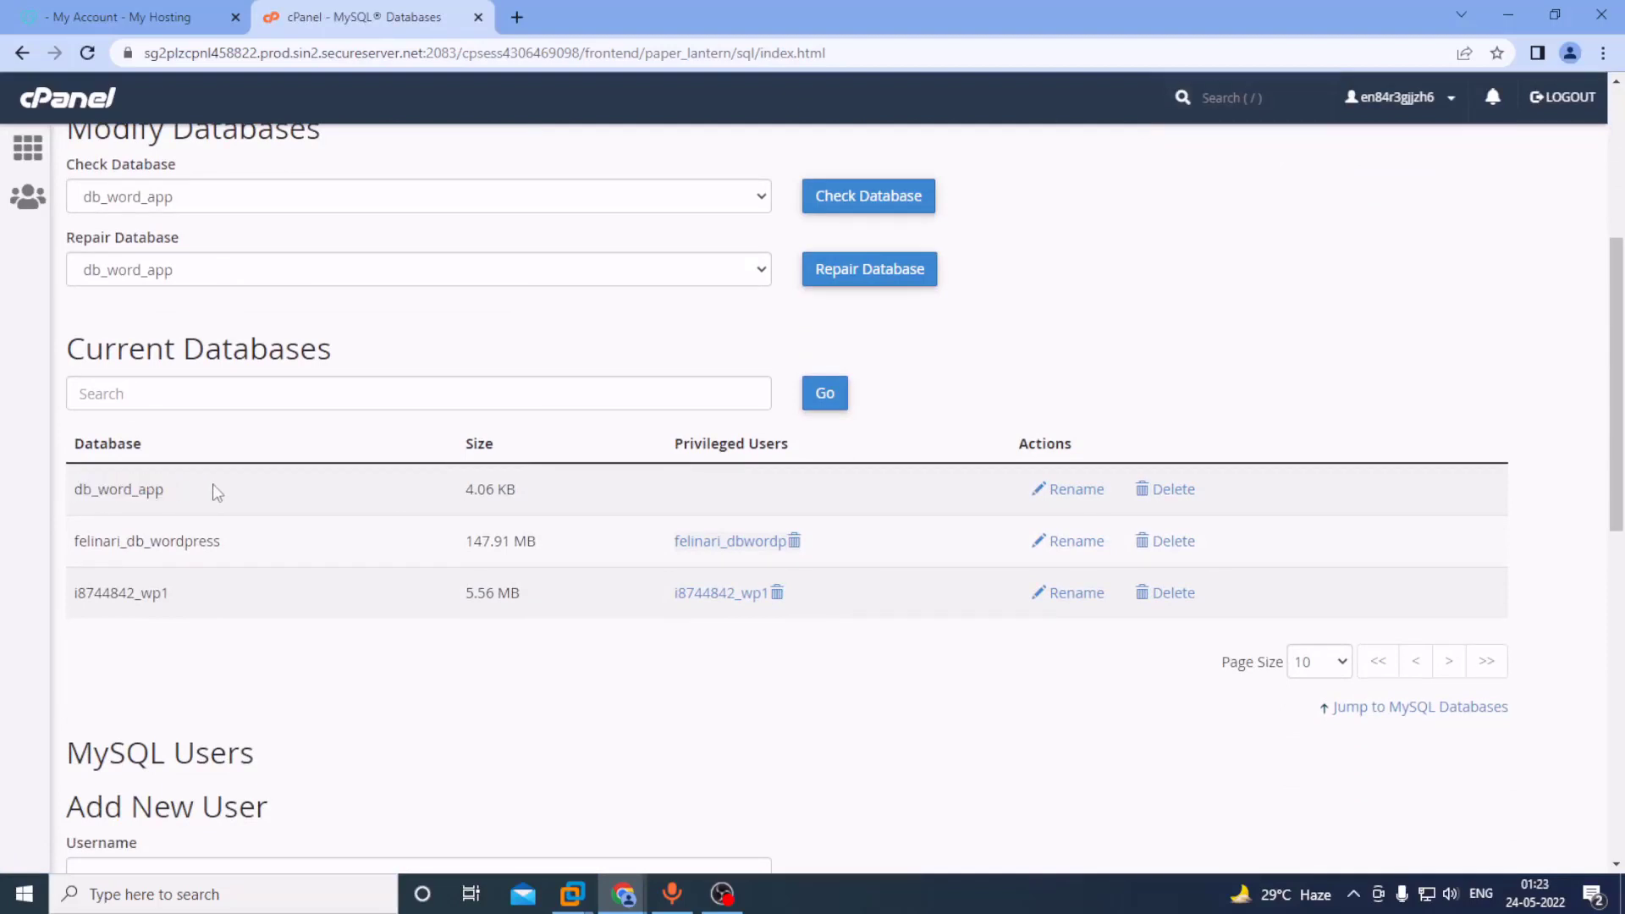
scroll(269, 550, down, 4)
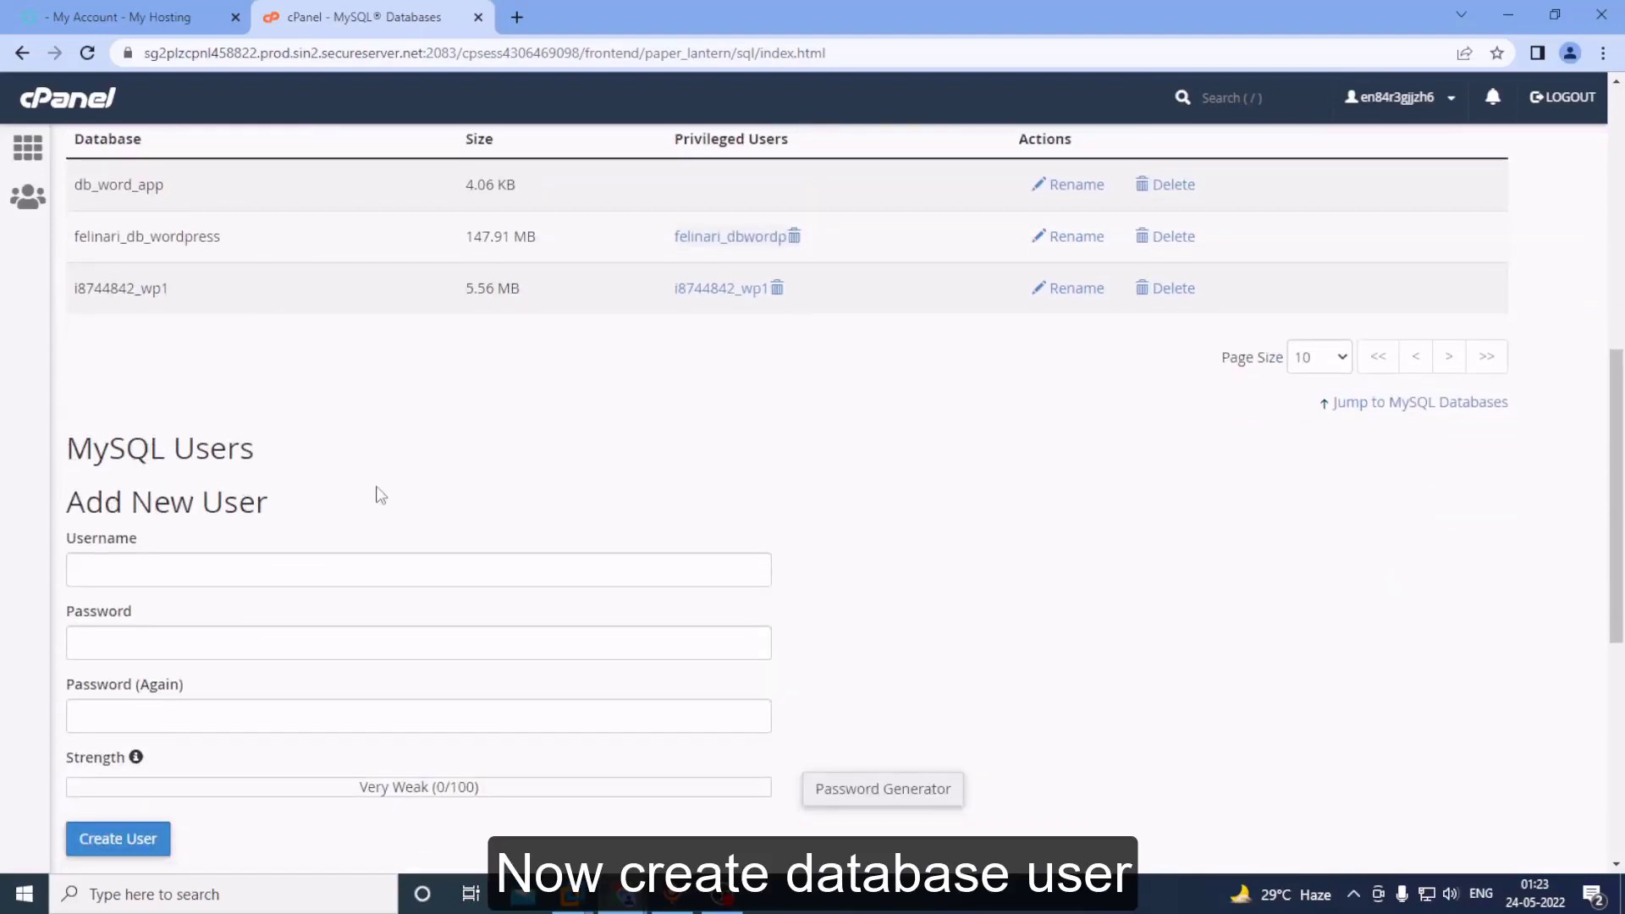
scroll(359, 516, up, 1)
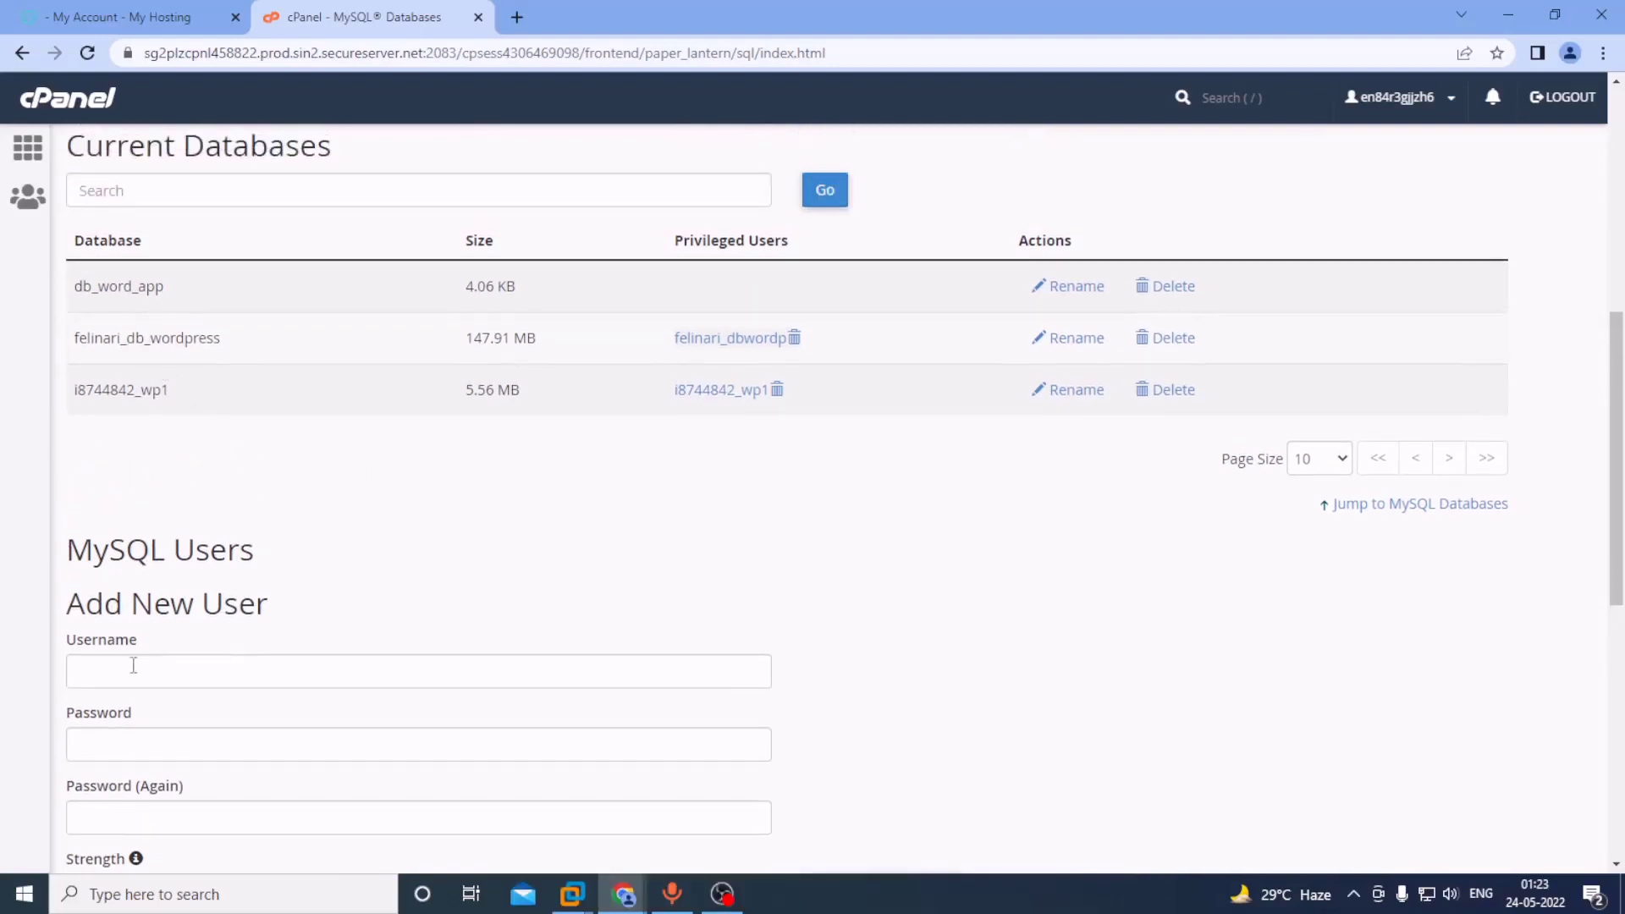
Try creating MySQL user worduser with a password, get the already-exists error, and go back.
click(159, 667)
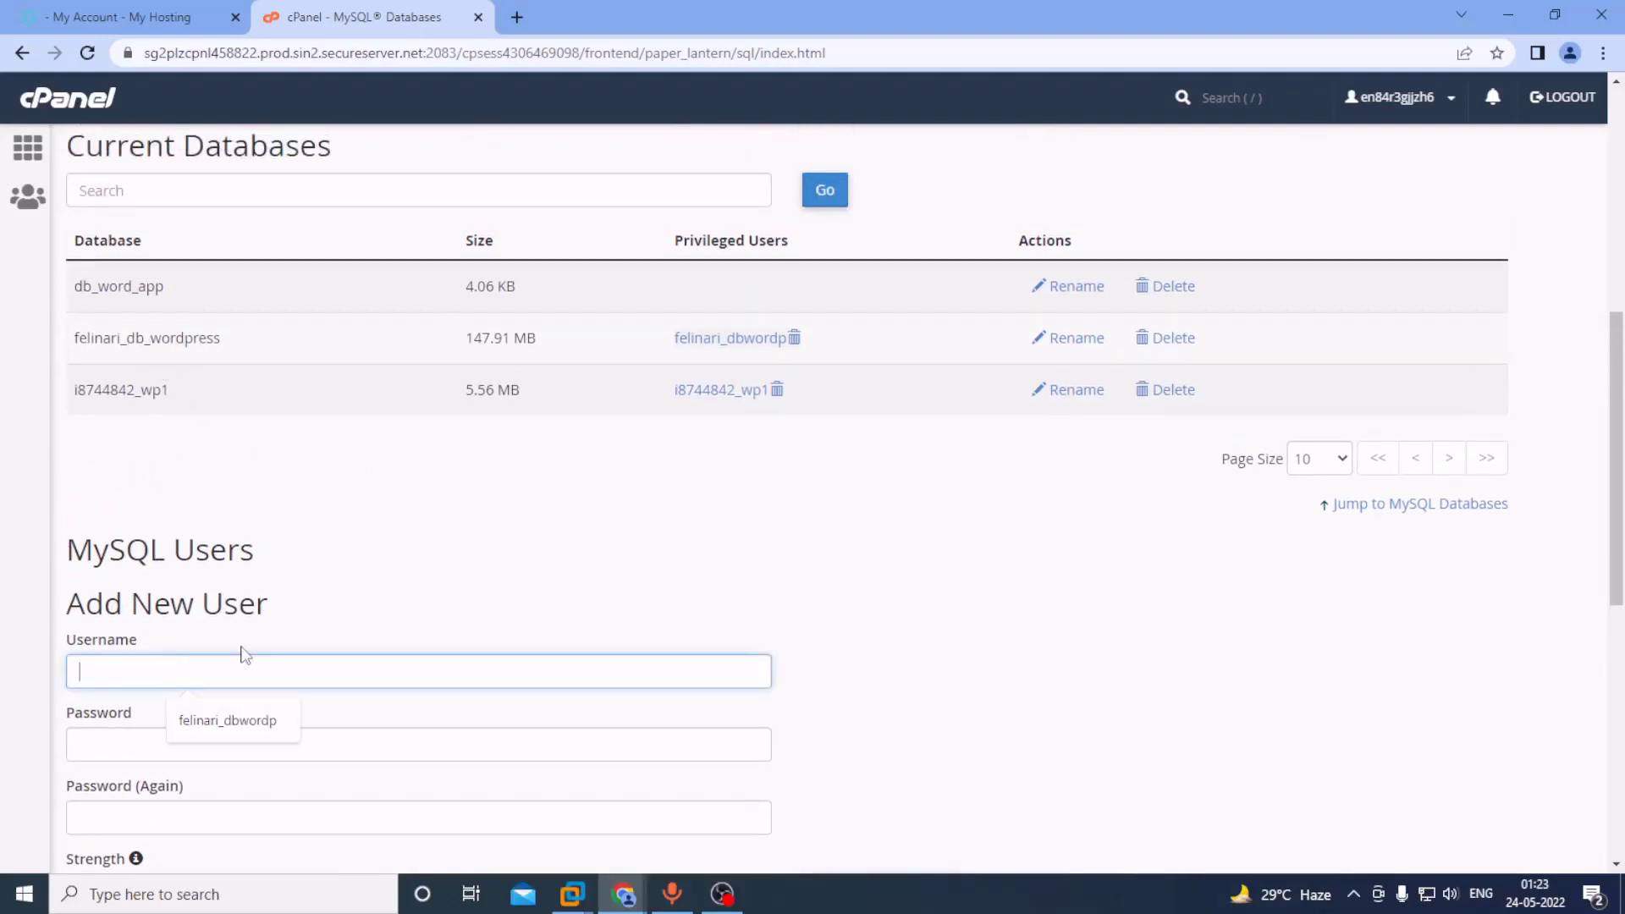
text(worduser)
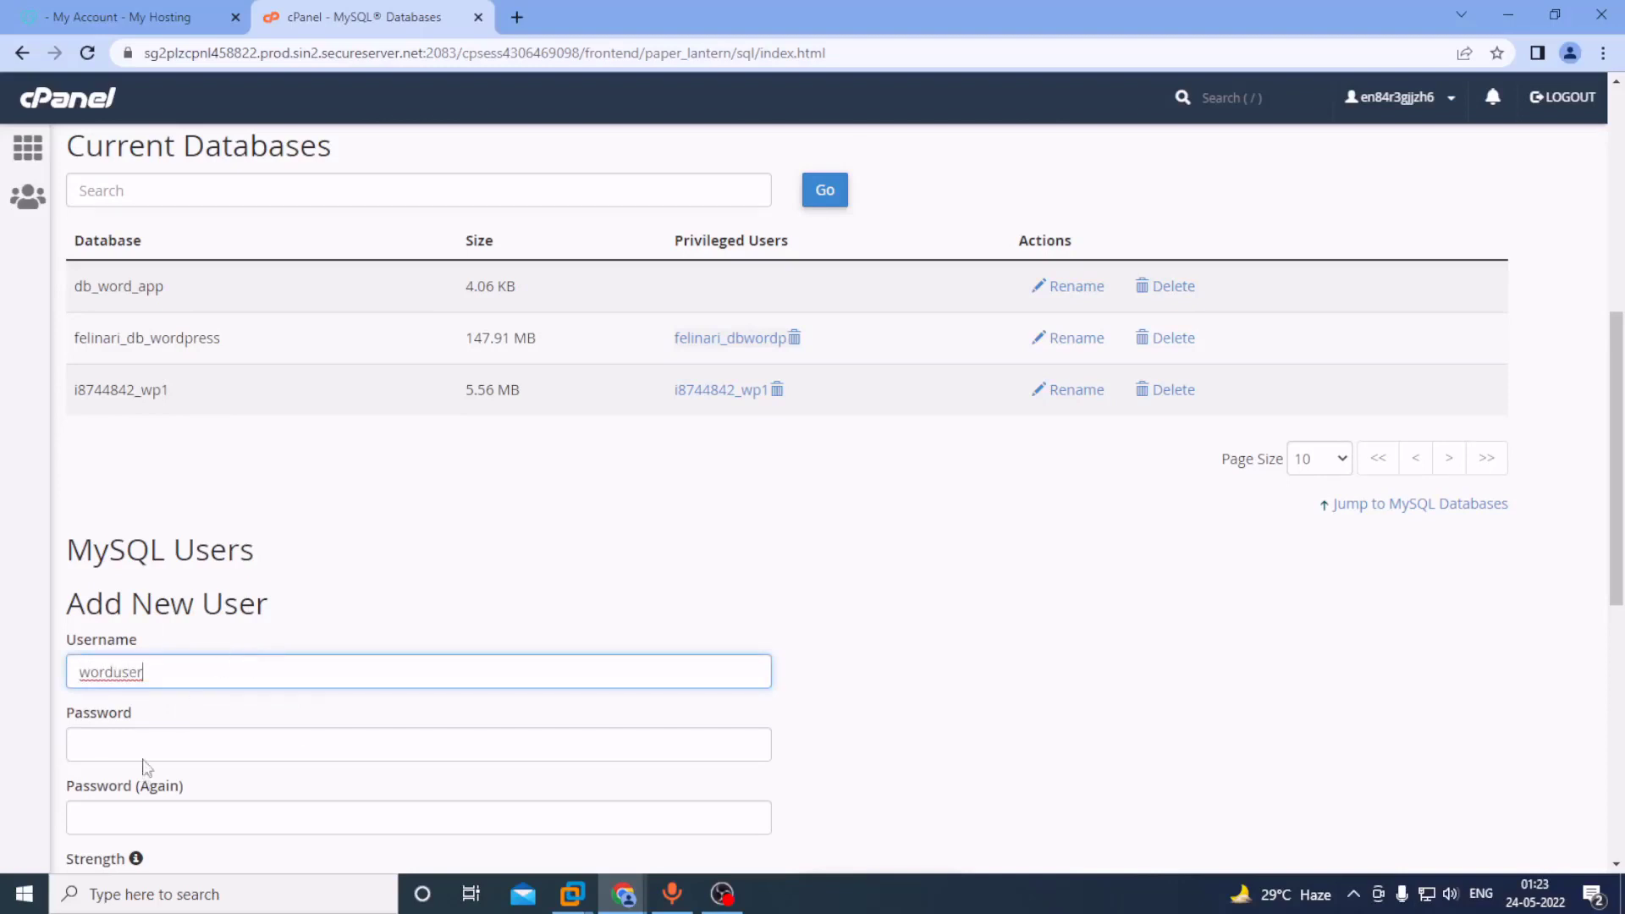
click(145, 746)
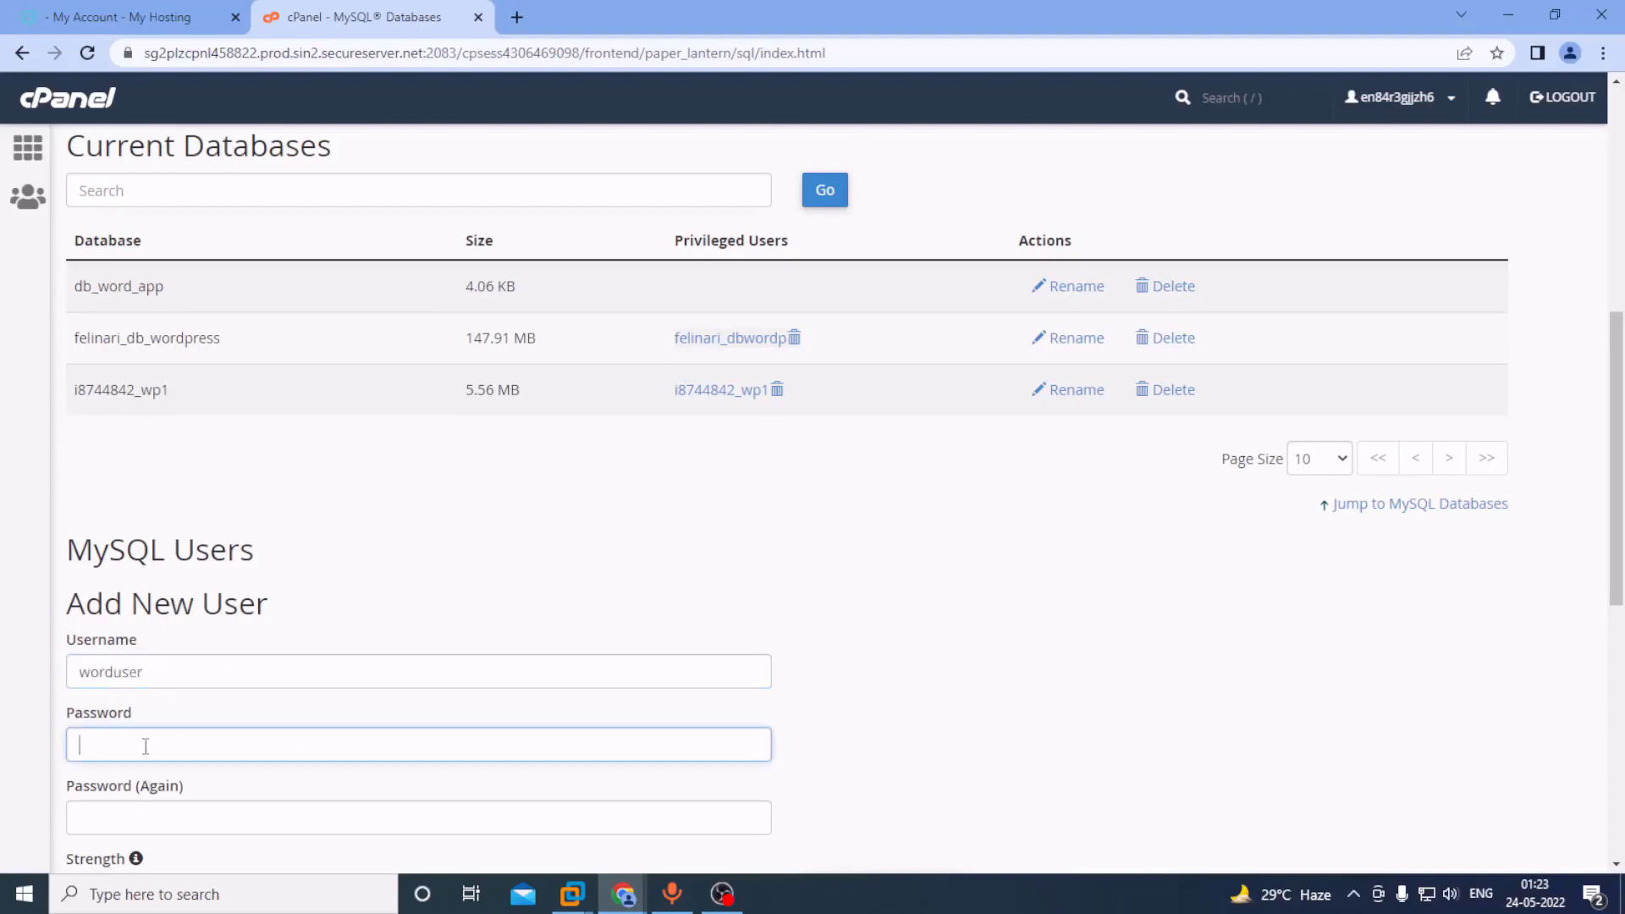
text(pass)
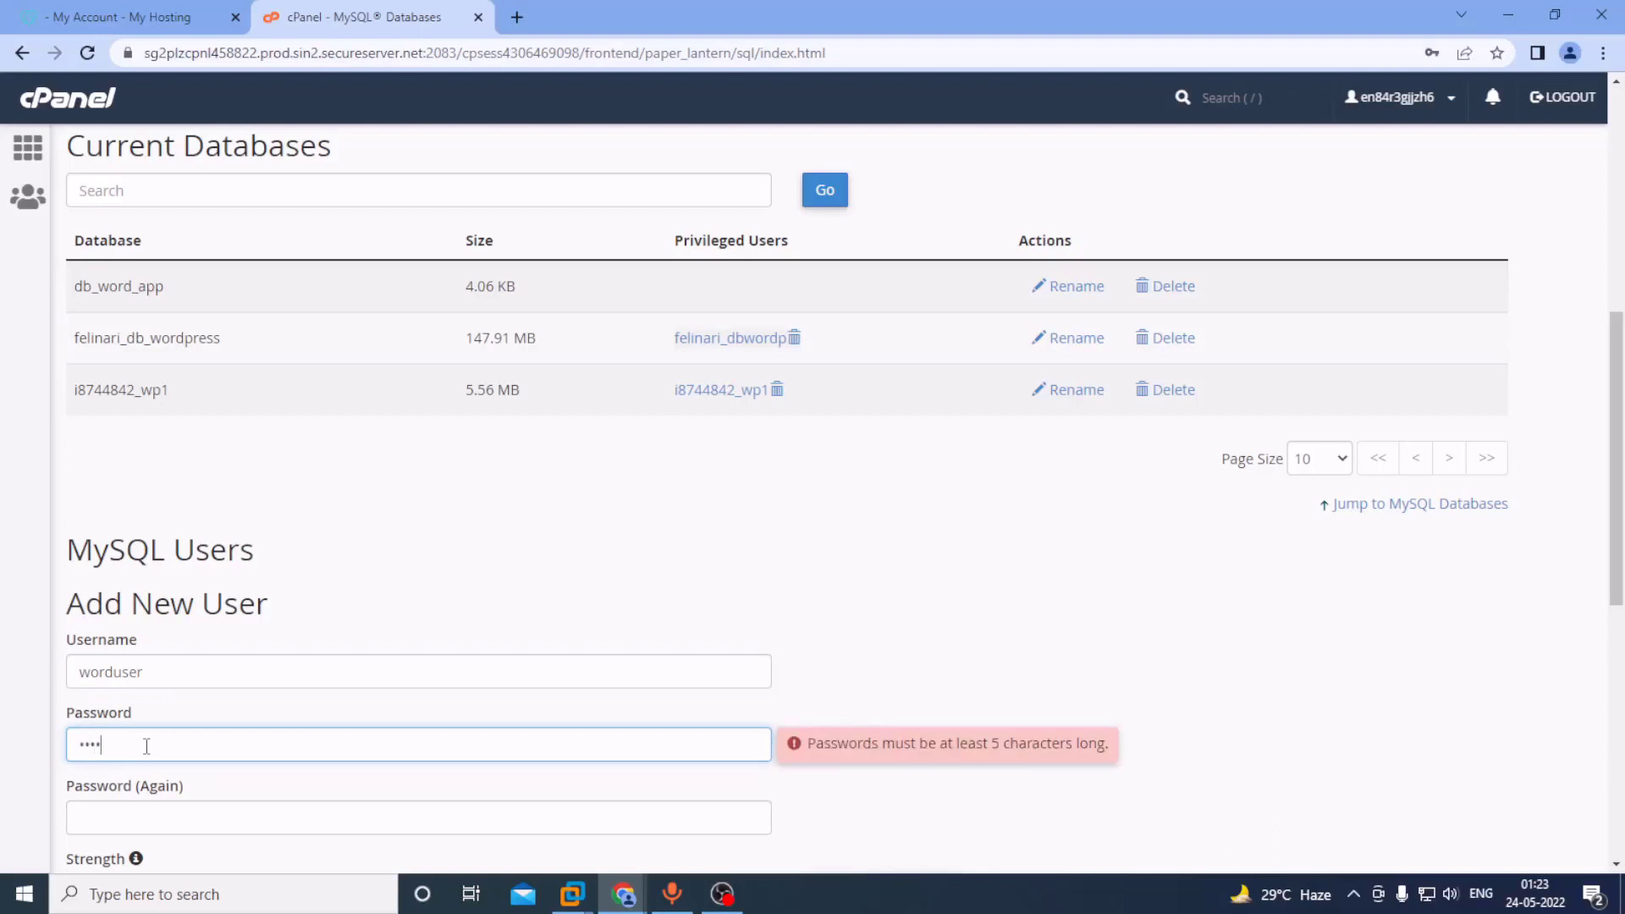
text(w)
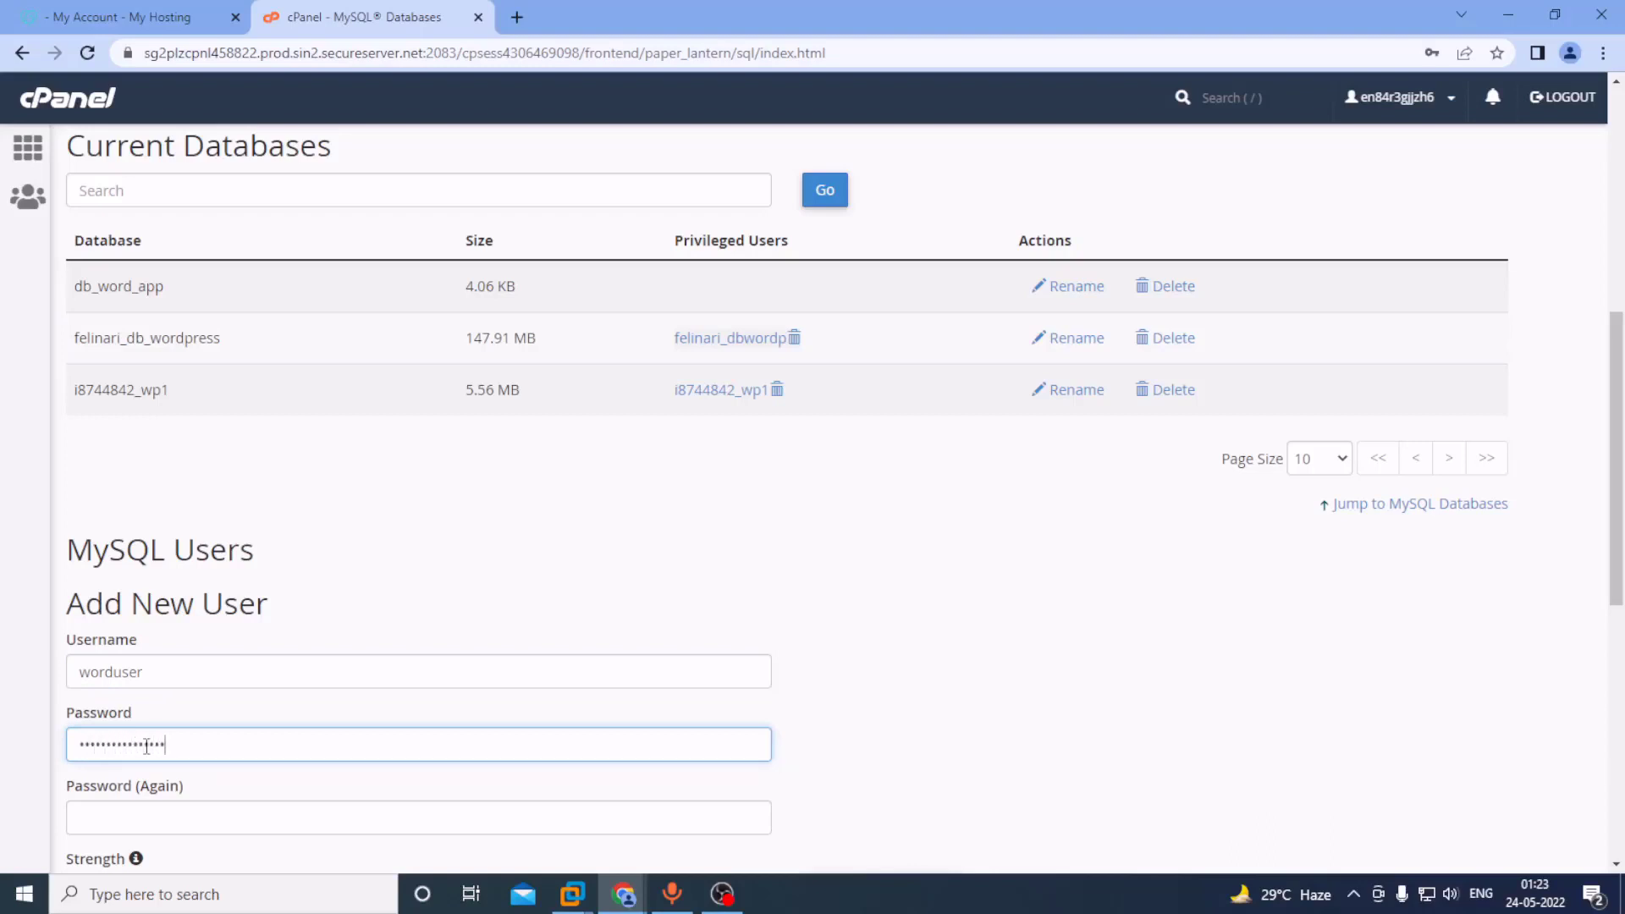
text(word)
scroll(147, 746, down, 1)
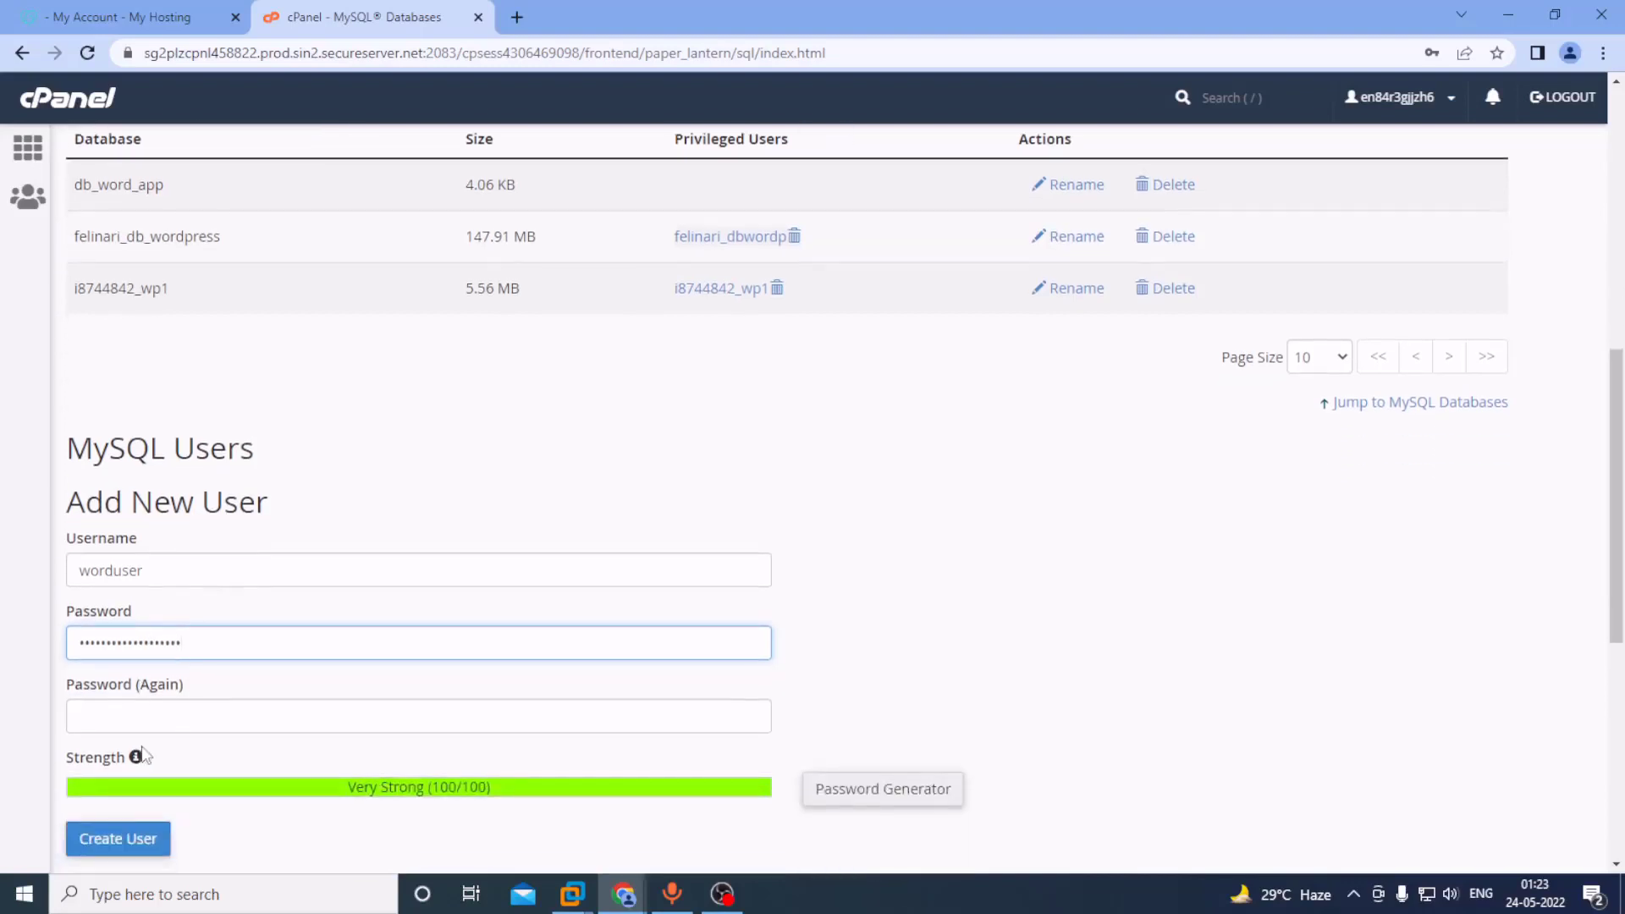
click(96, 712)
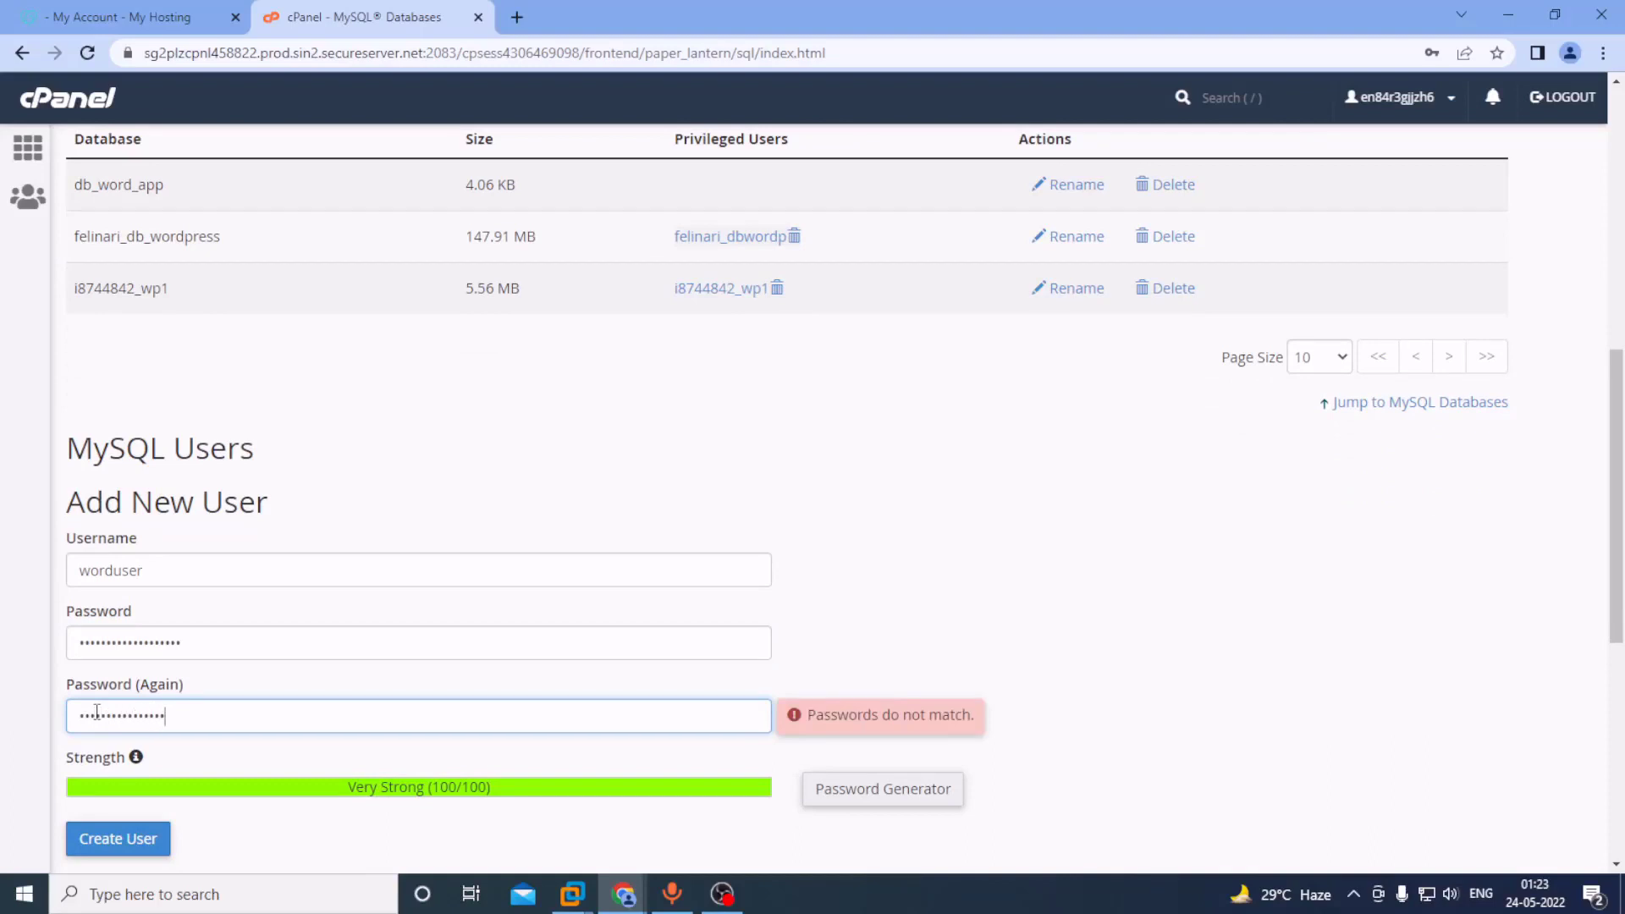
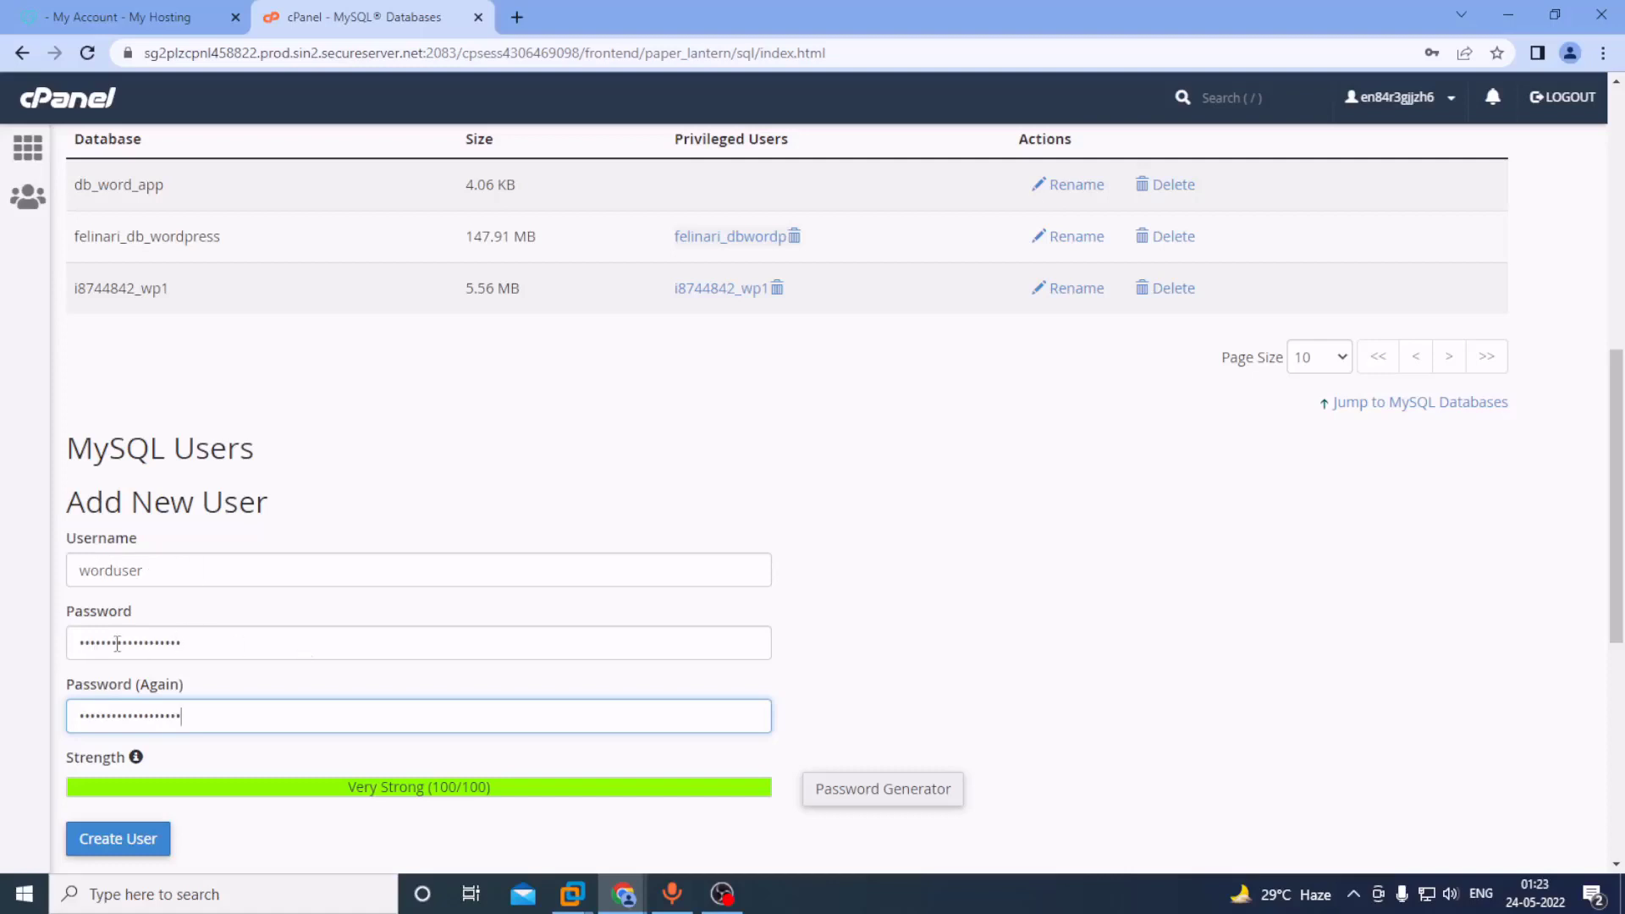
scroll(254, 635, down, 2)
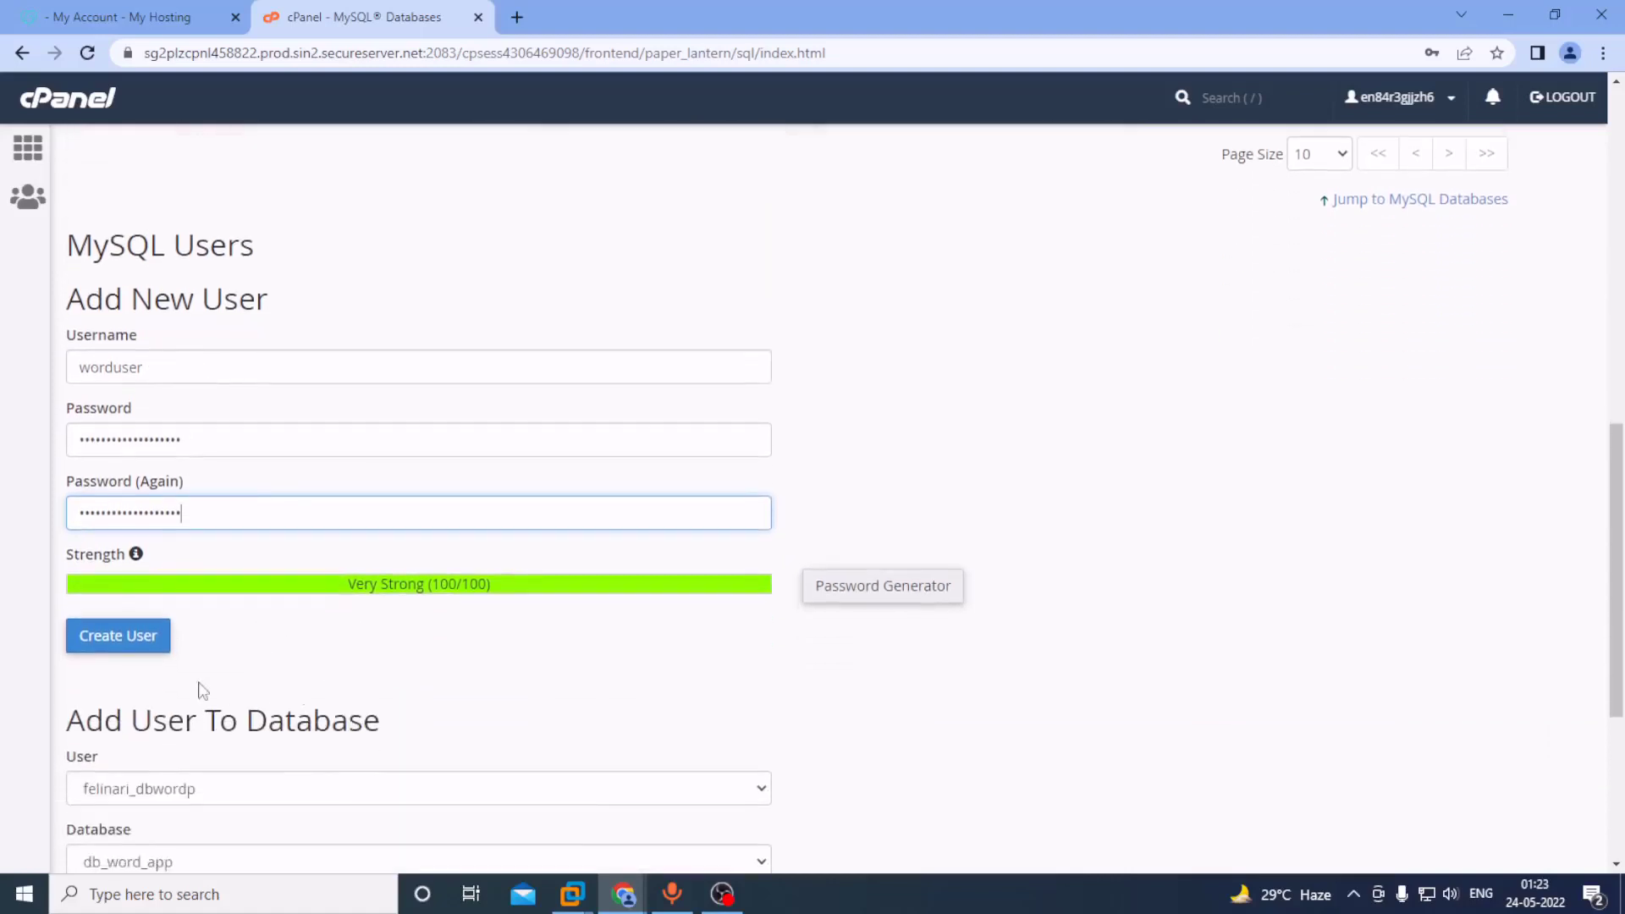
click(124, 638)
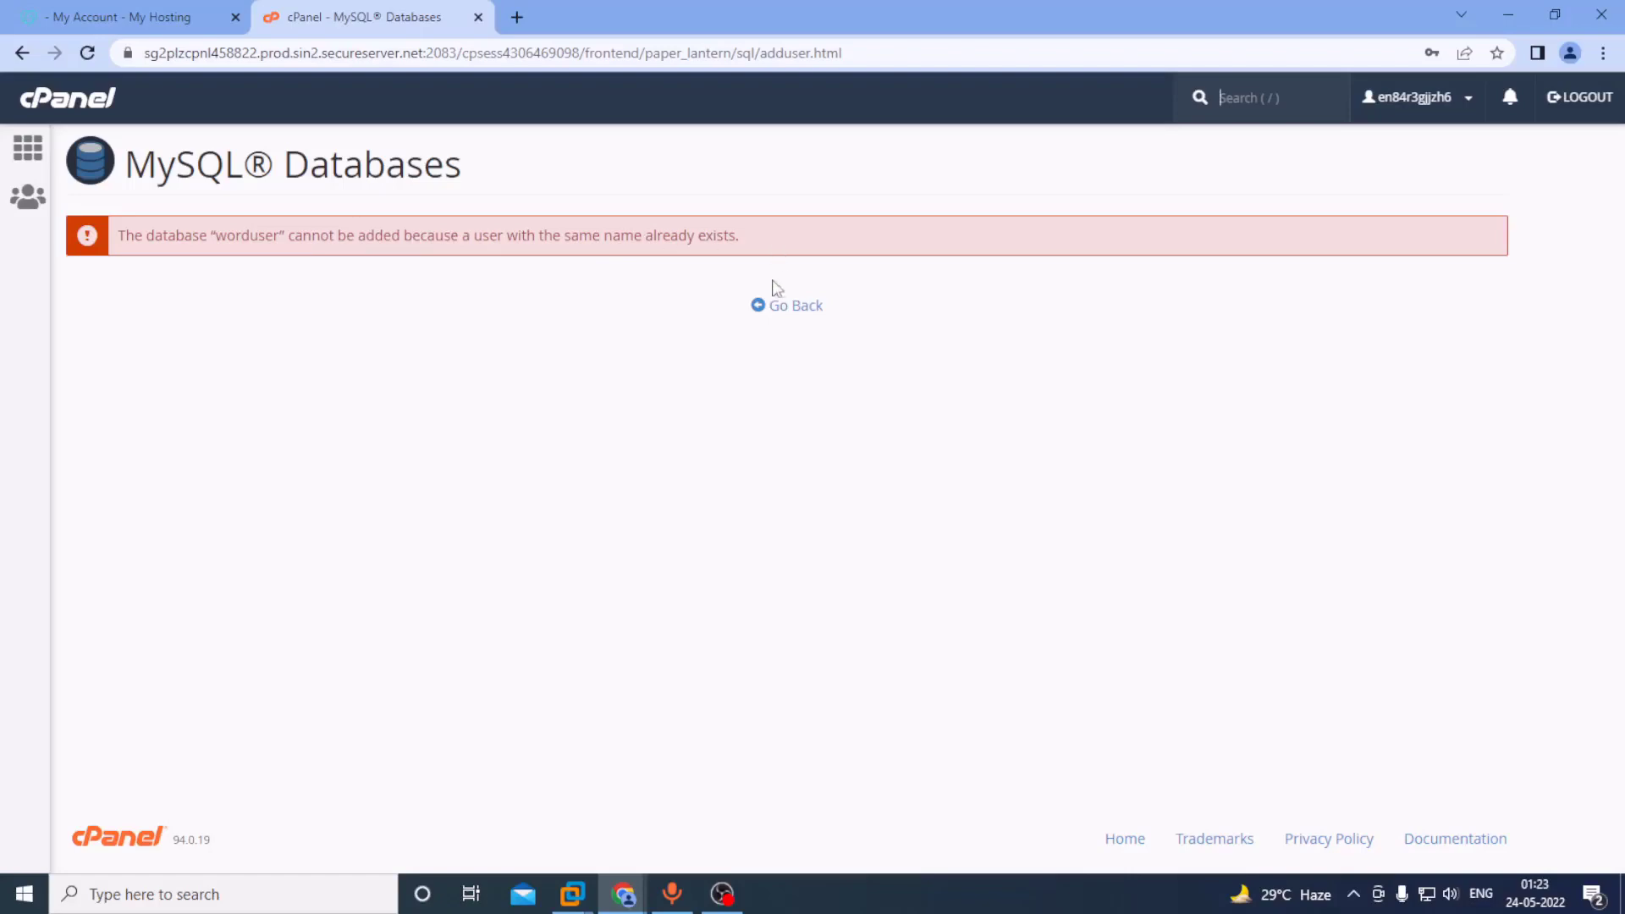
click(805, 308)
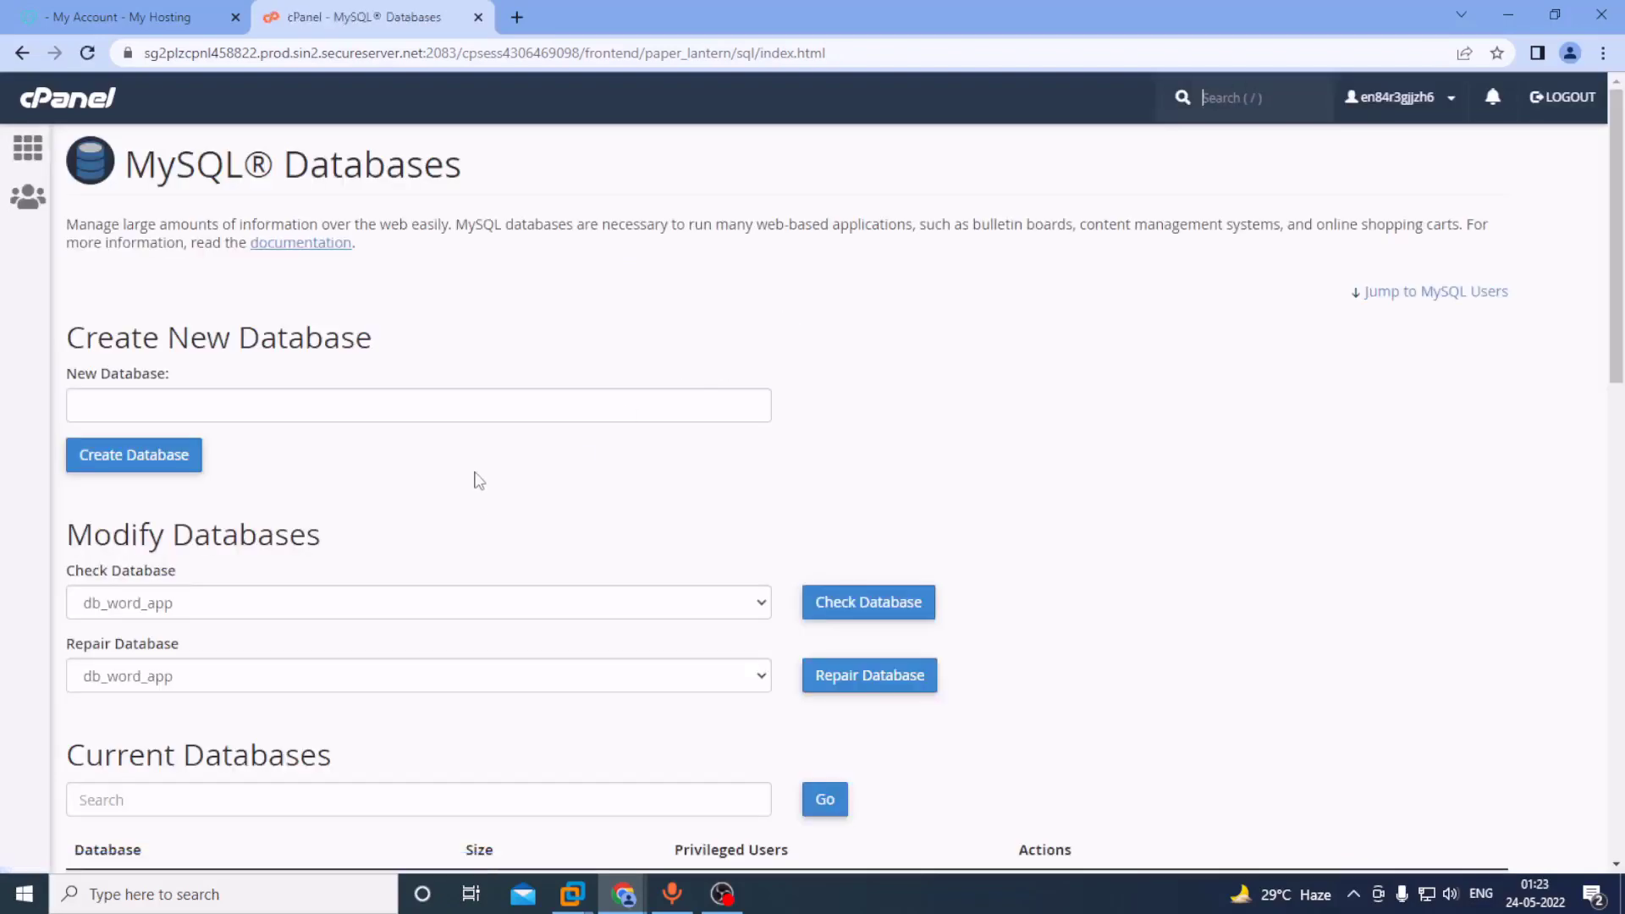
Enter username wordappuser in Add New User and type the password in both fields.
scroll(474, 487, down, 1)
scroll(477, 498, down, 8)
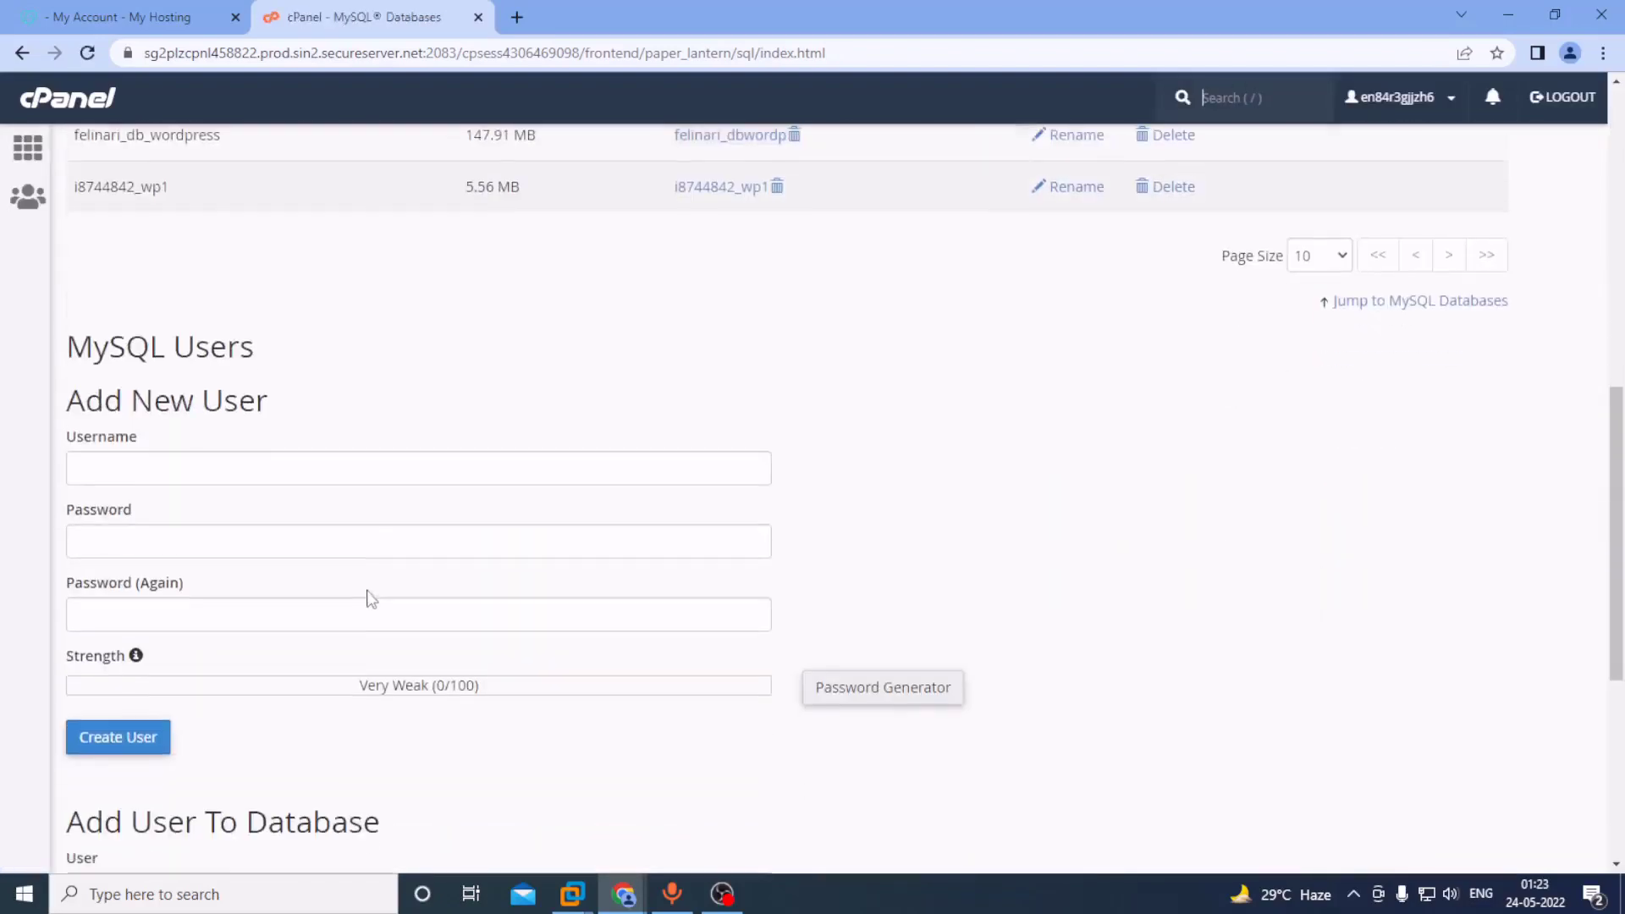
click(131, 462)
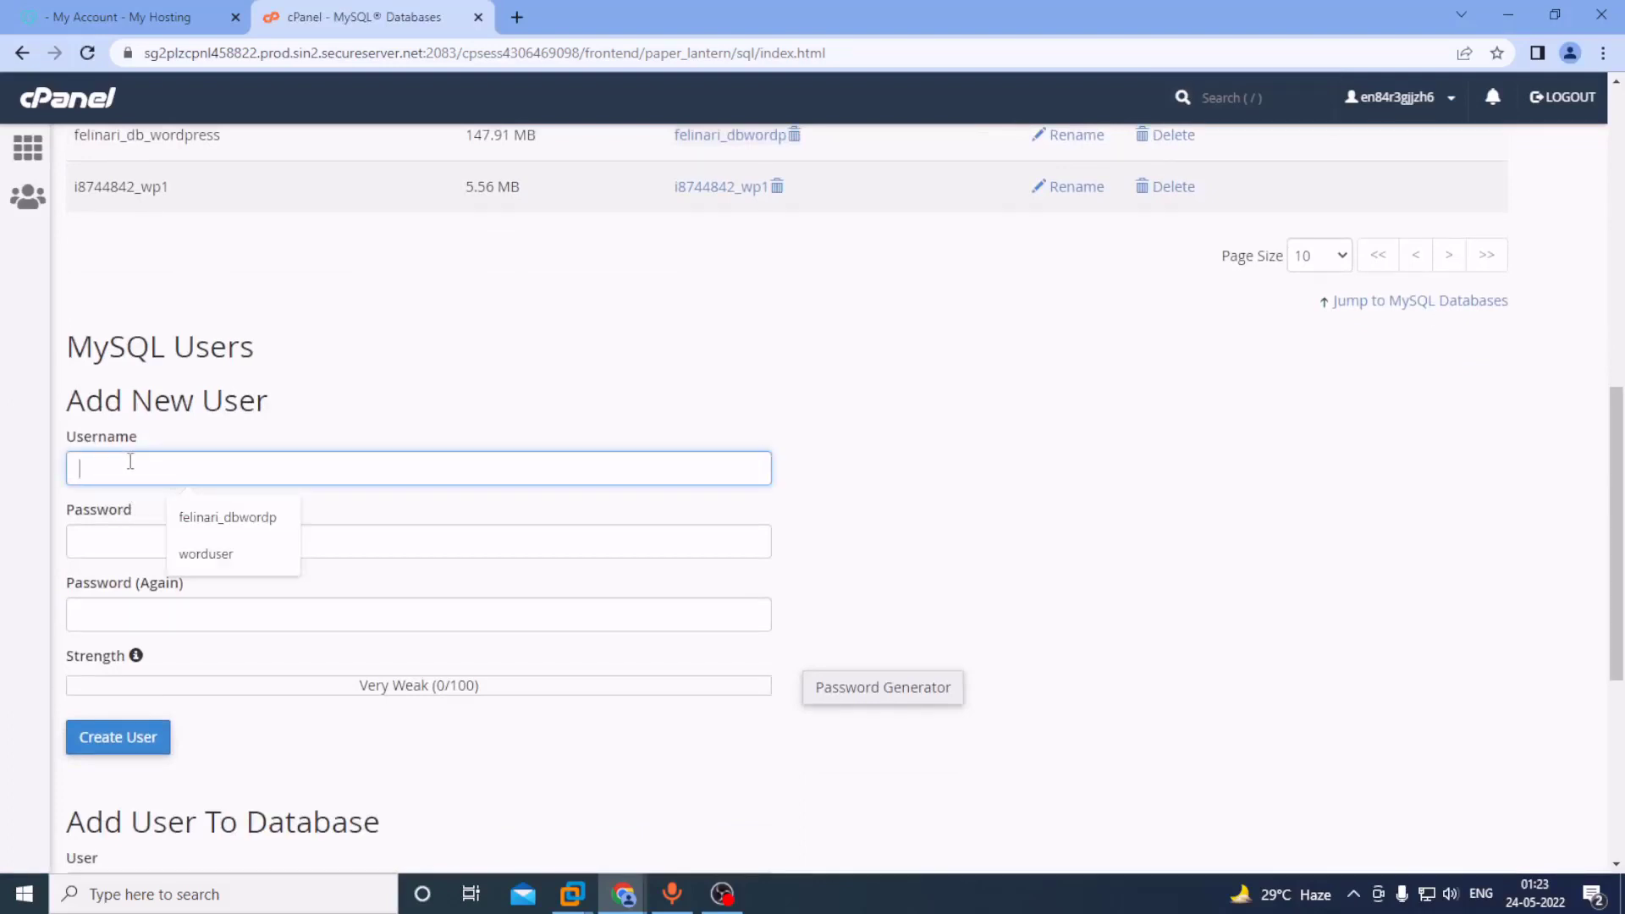
text(word)
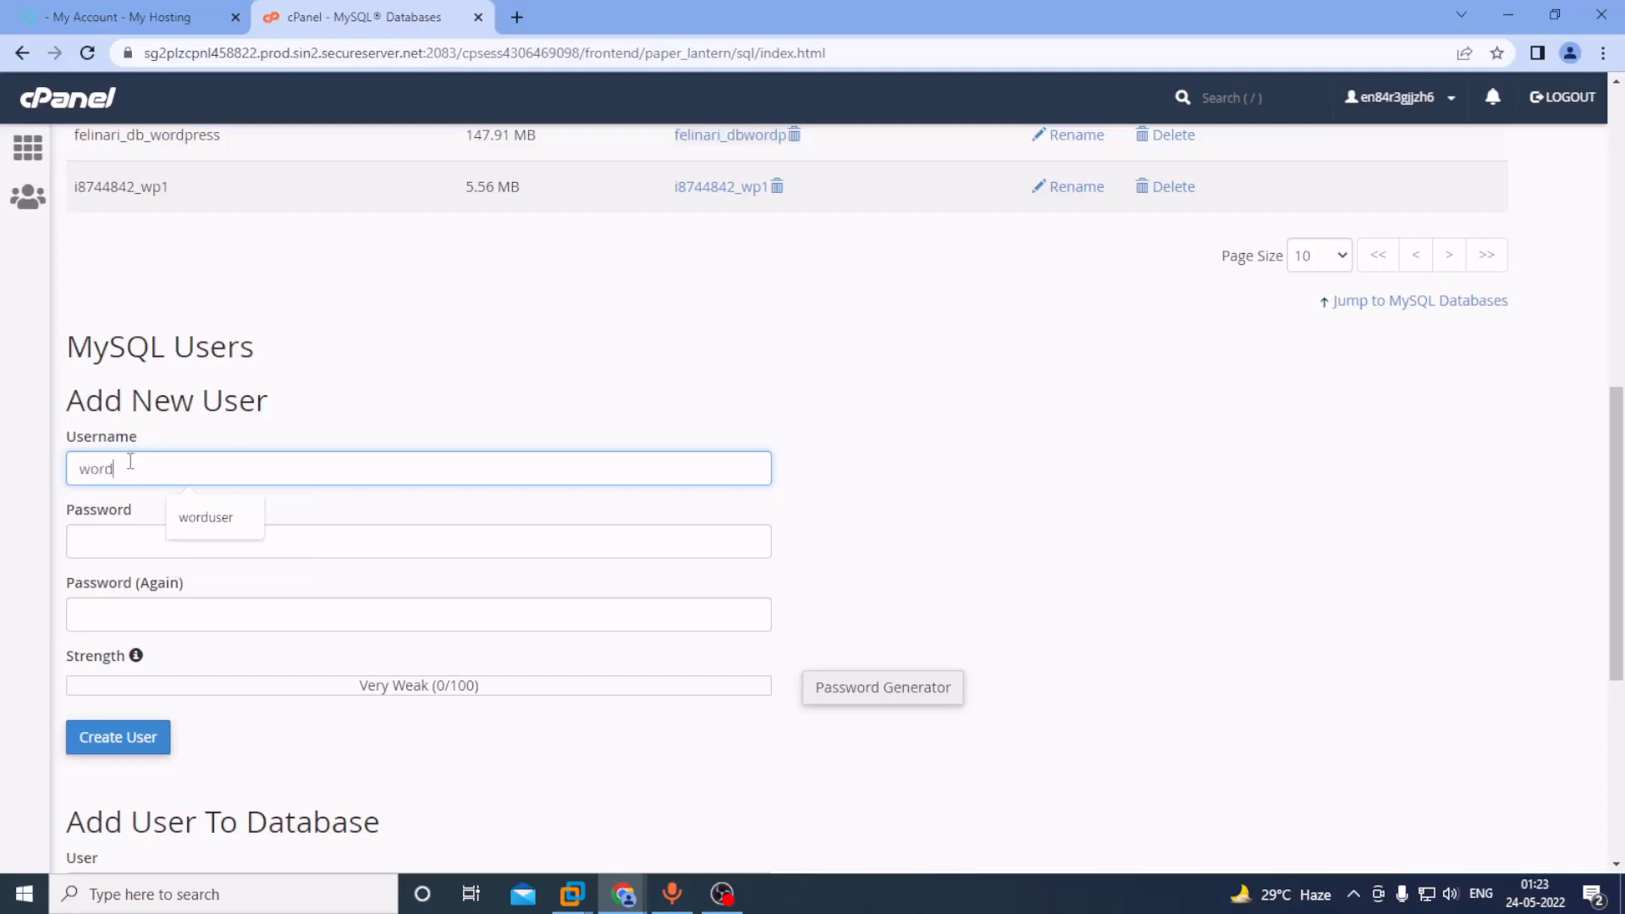
text(app)
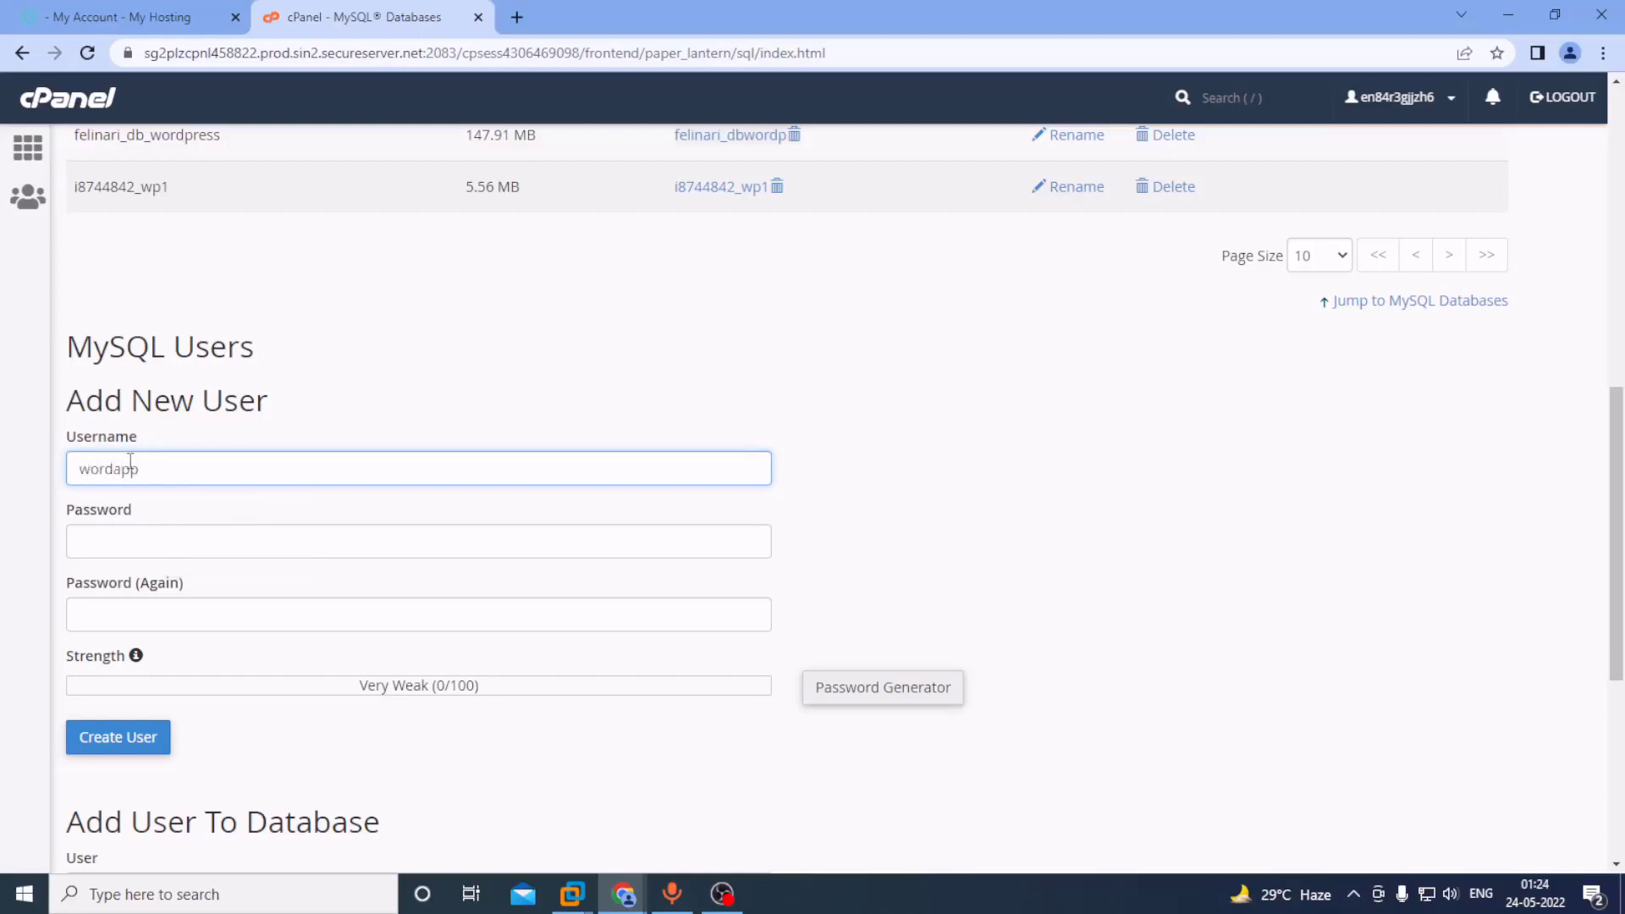
text(user)
click(141, 533)
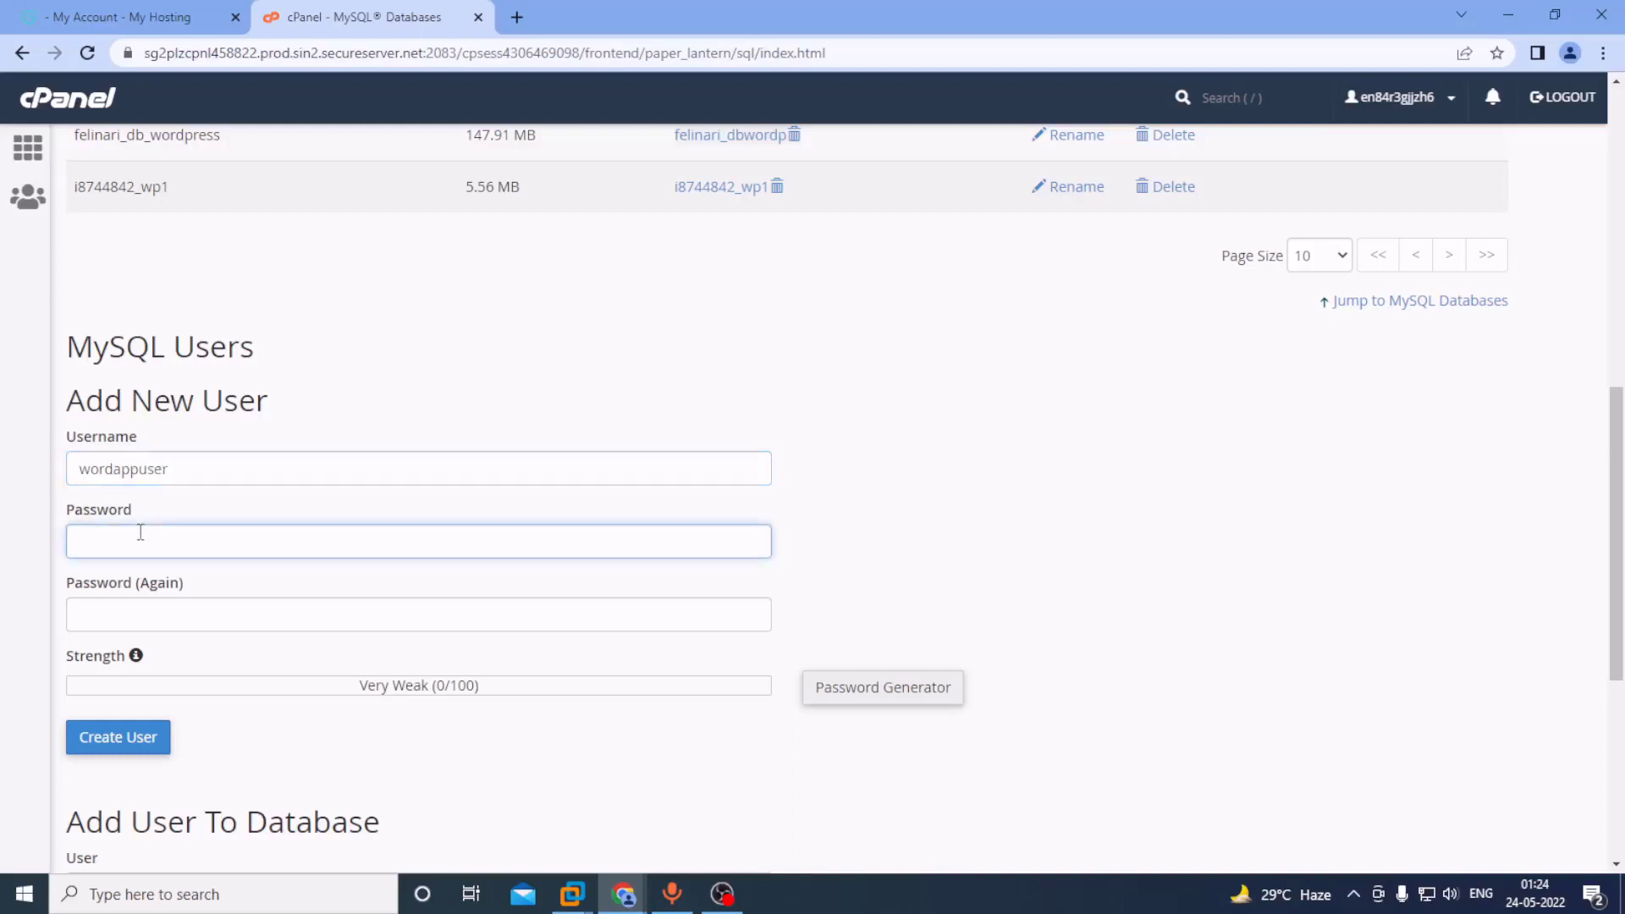
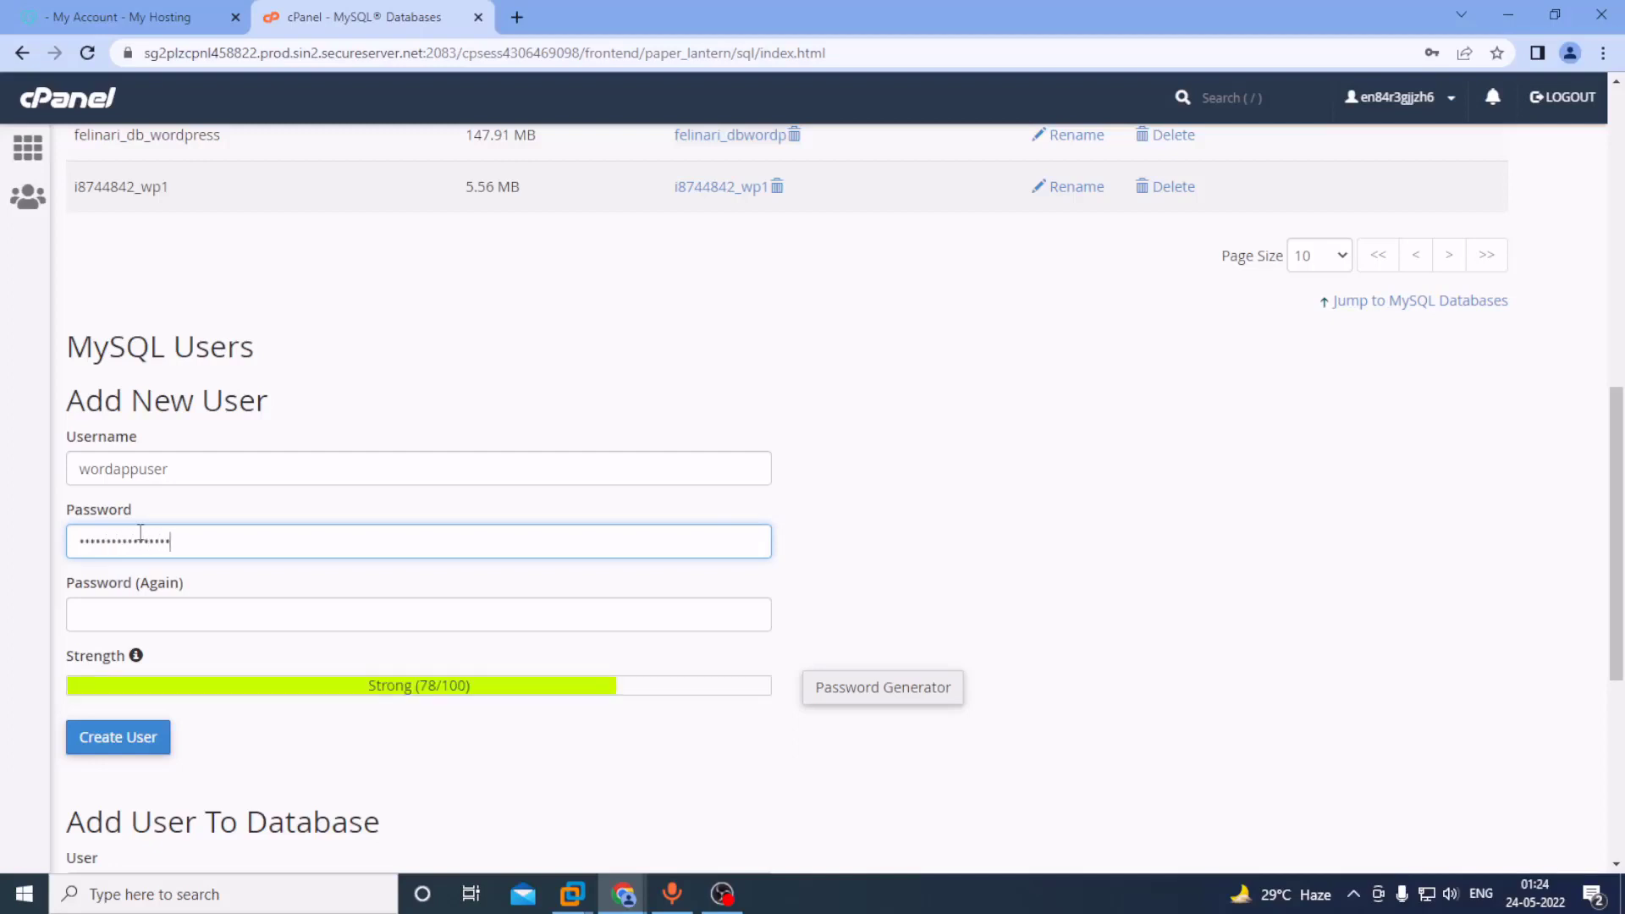
key(Tab)
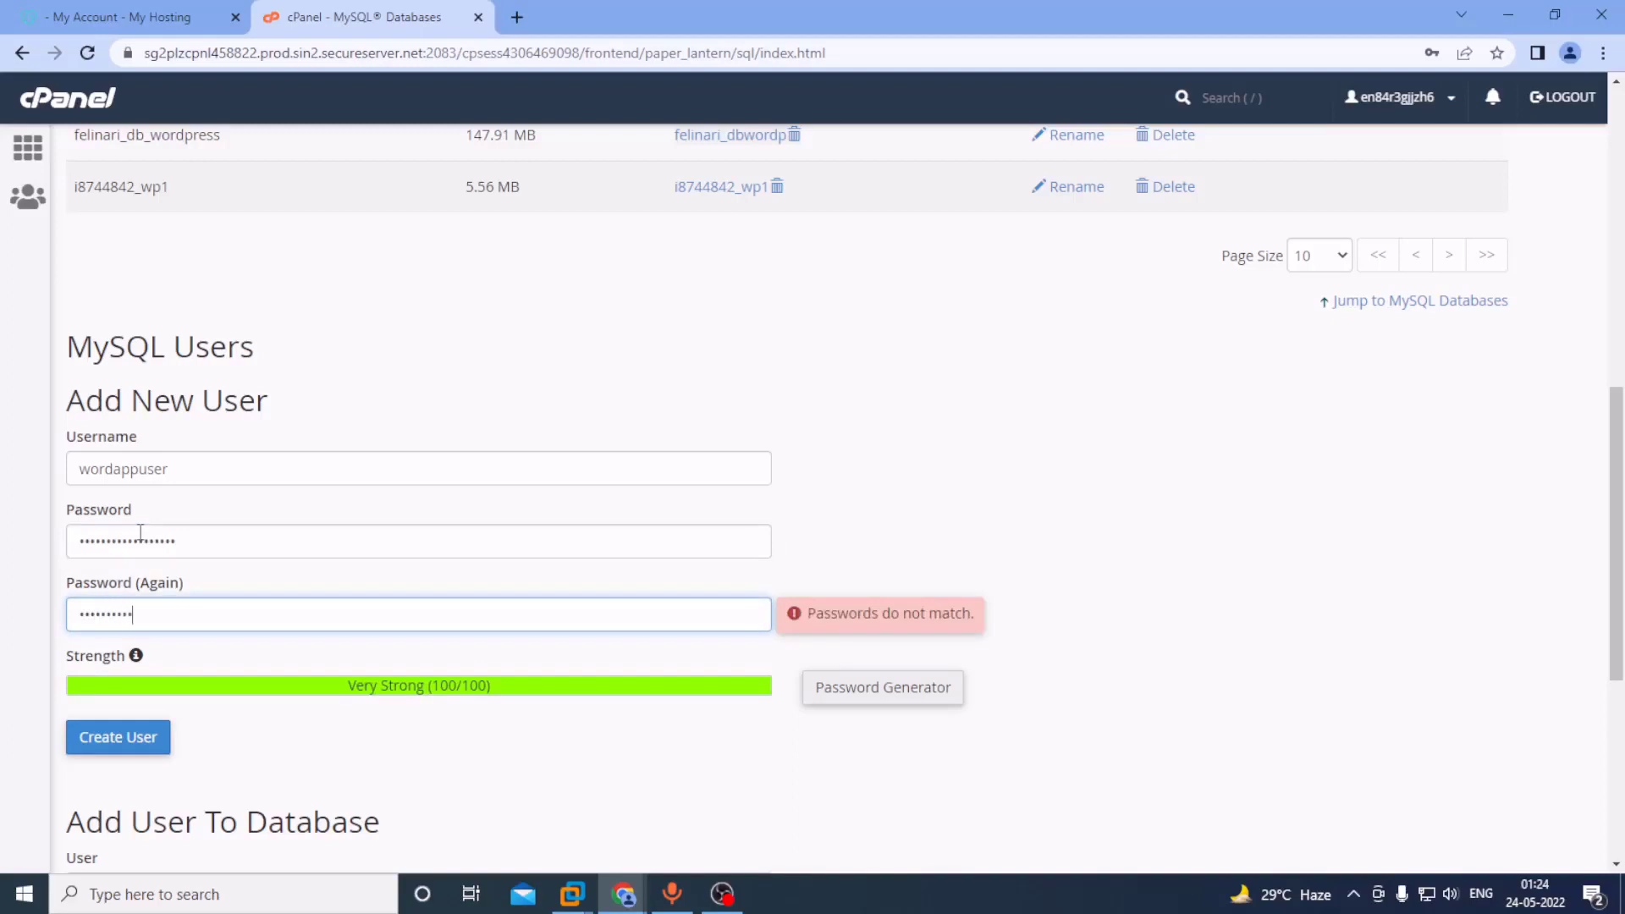
Retype both password fields for a Very Strong rating and create wordappuser.
drag(217, 616, 4, 622)
key(BackSpace)
text(•••)
drag(207, 542, 4, 539)
key(BackSpace)
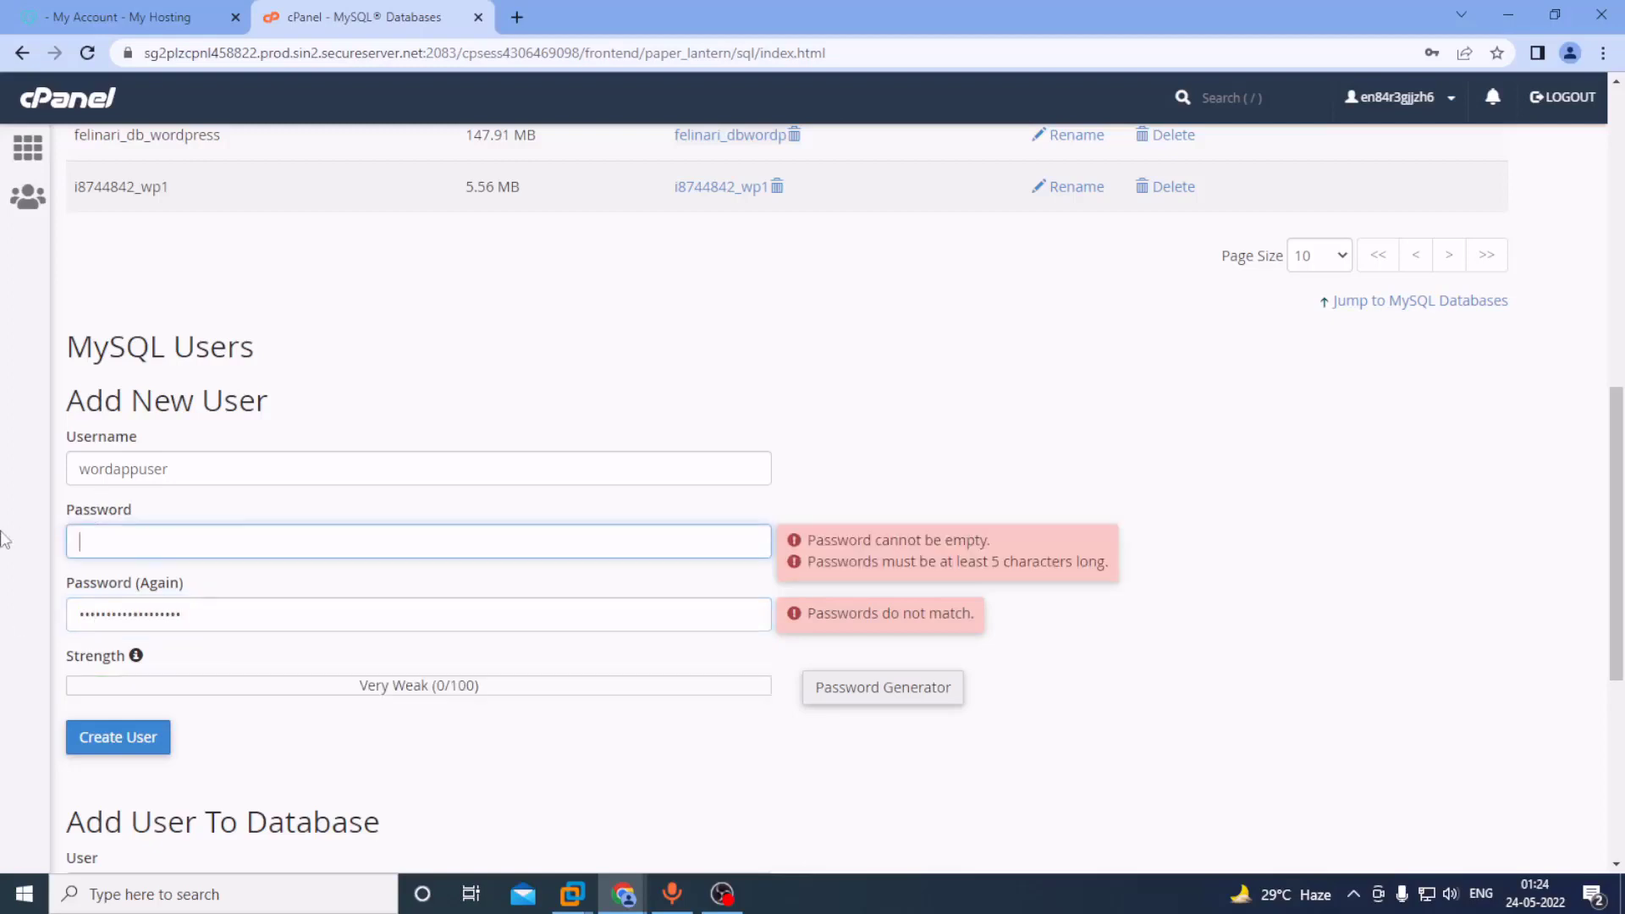
text(•••••)
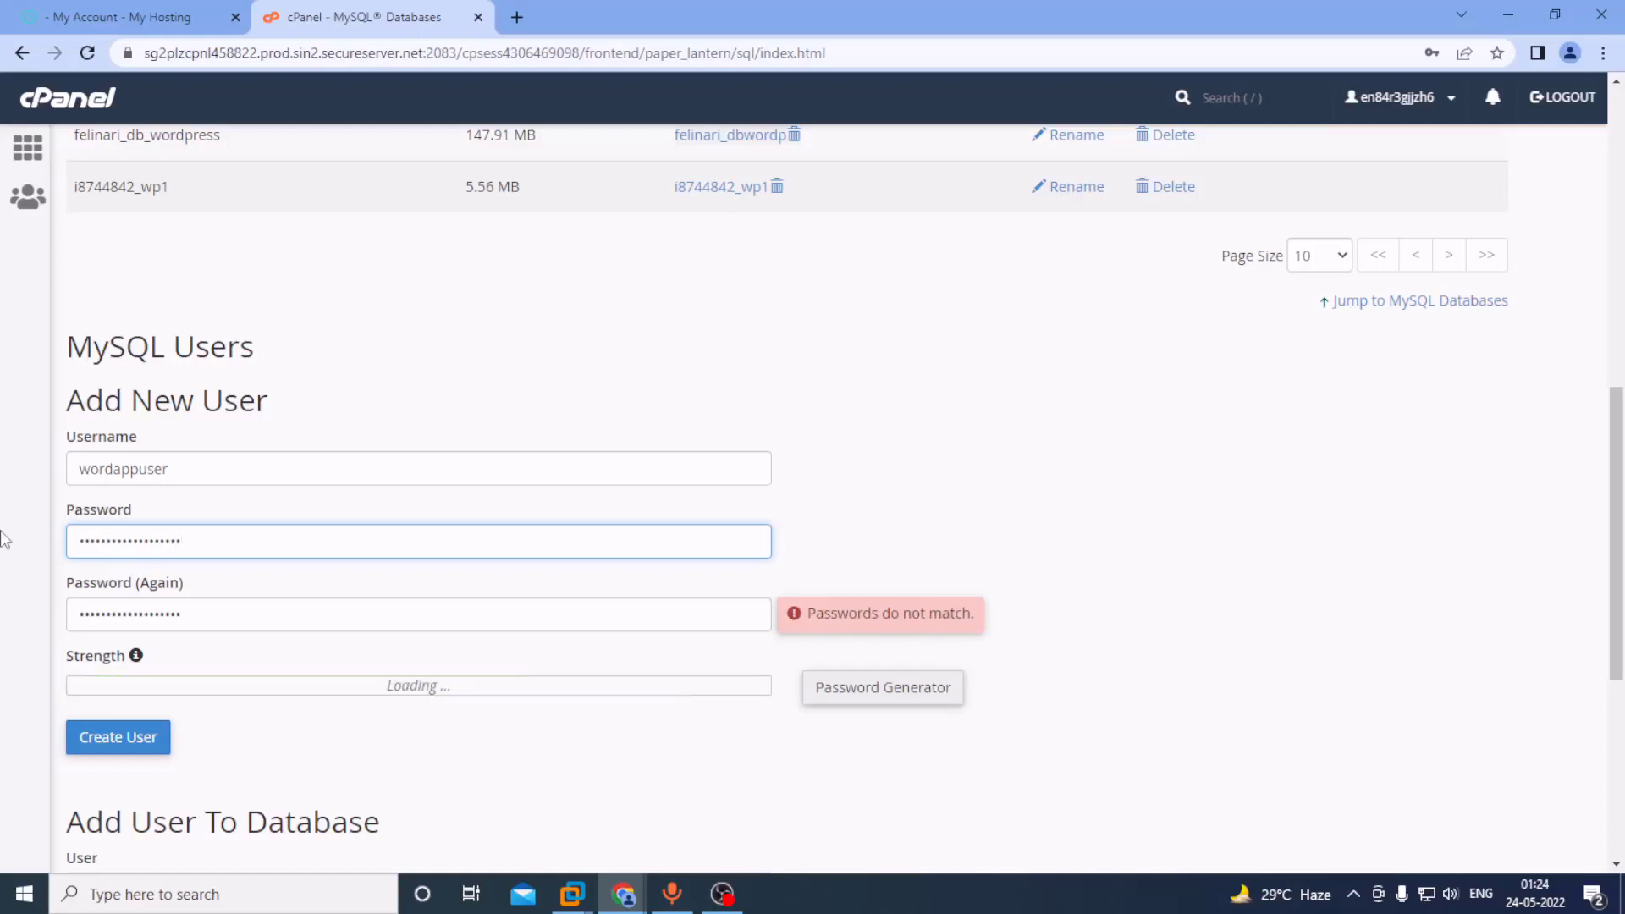
click(918, 515)
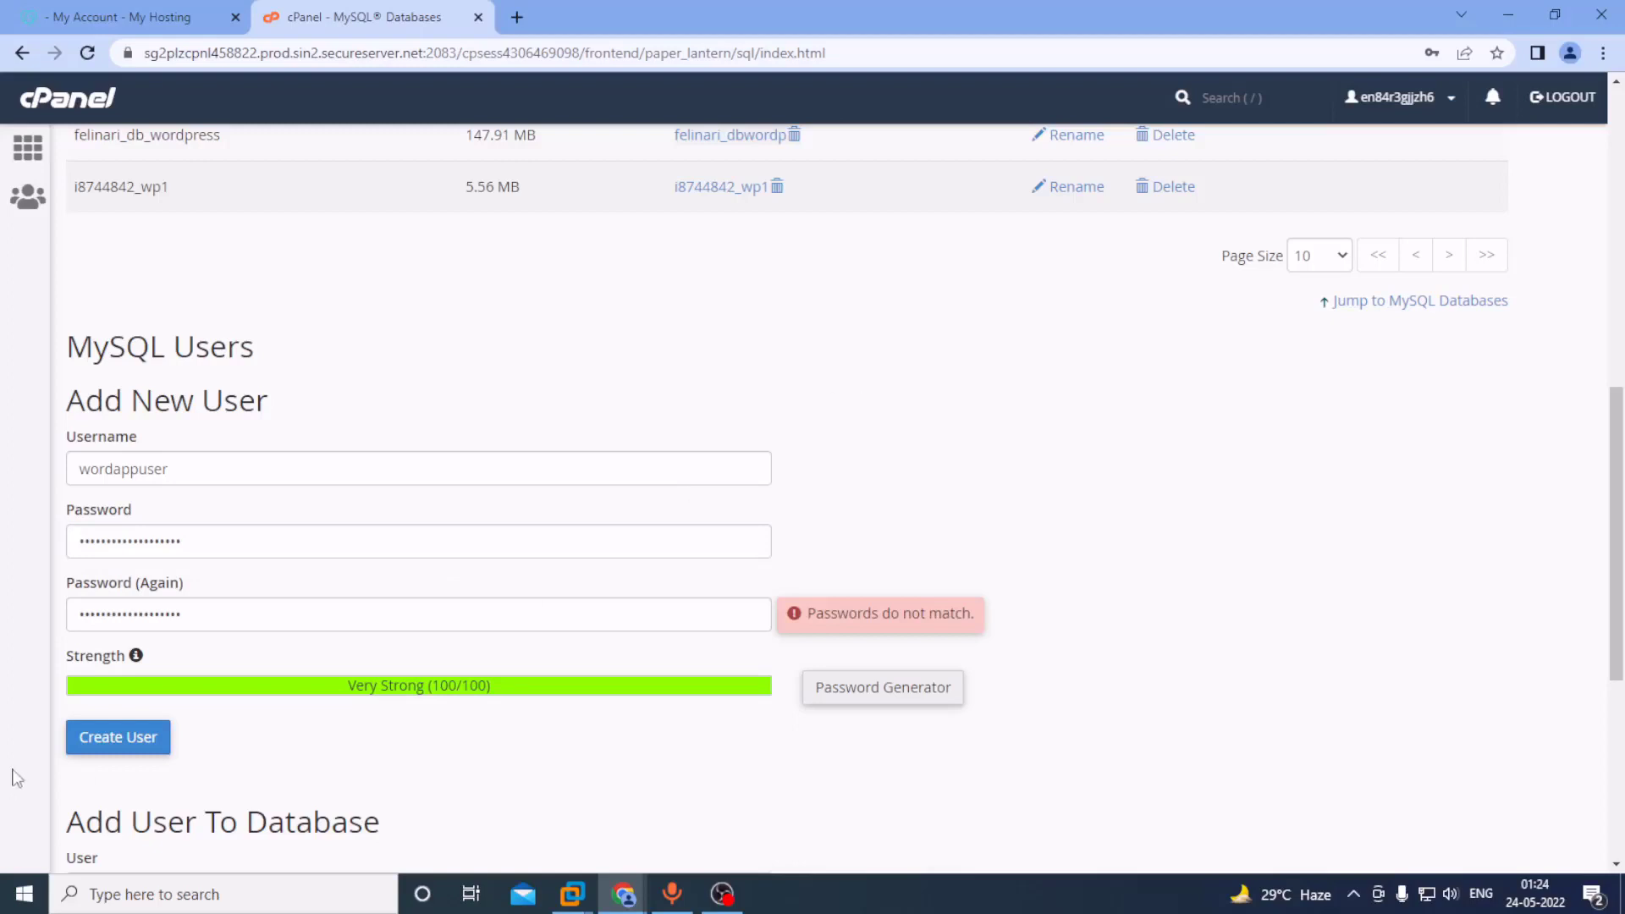
click(125, 738)
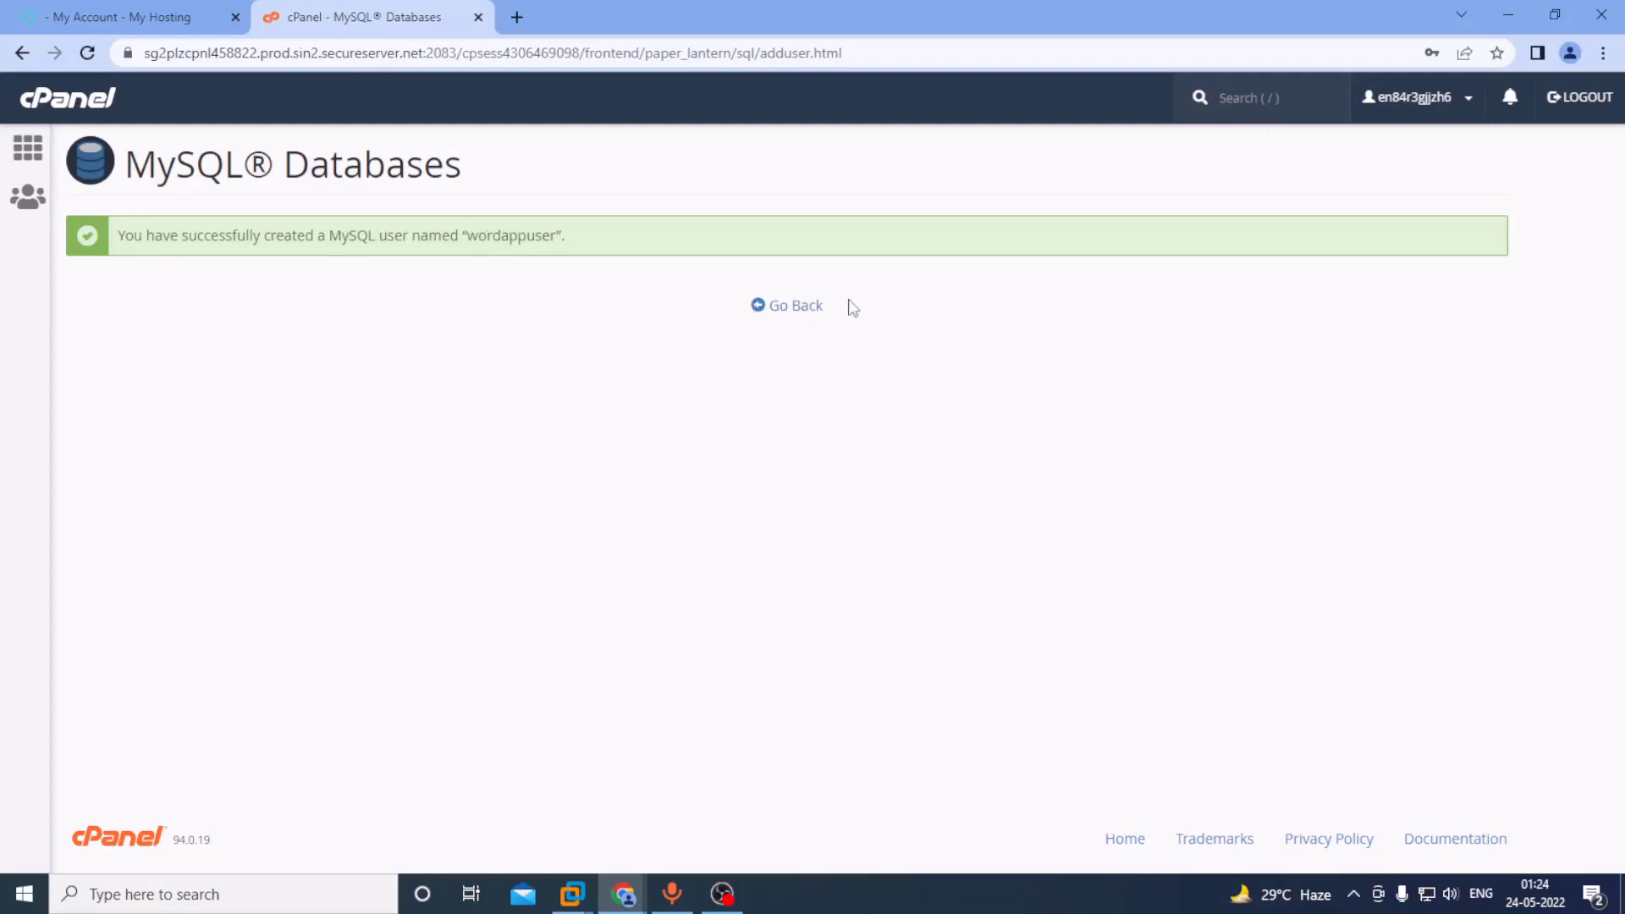
Return to MySQL Databases and find wordappuser in the Current Users list.
click(800, 306)
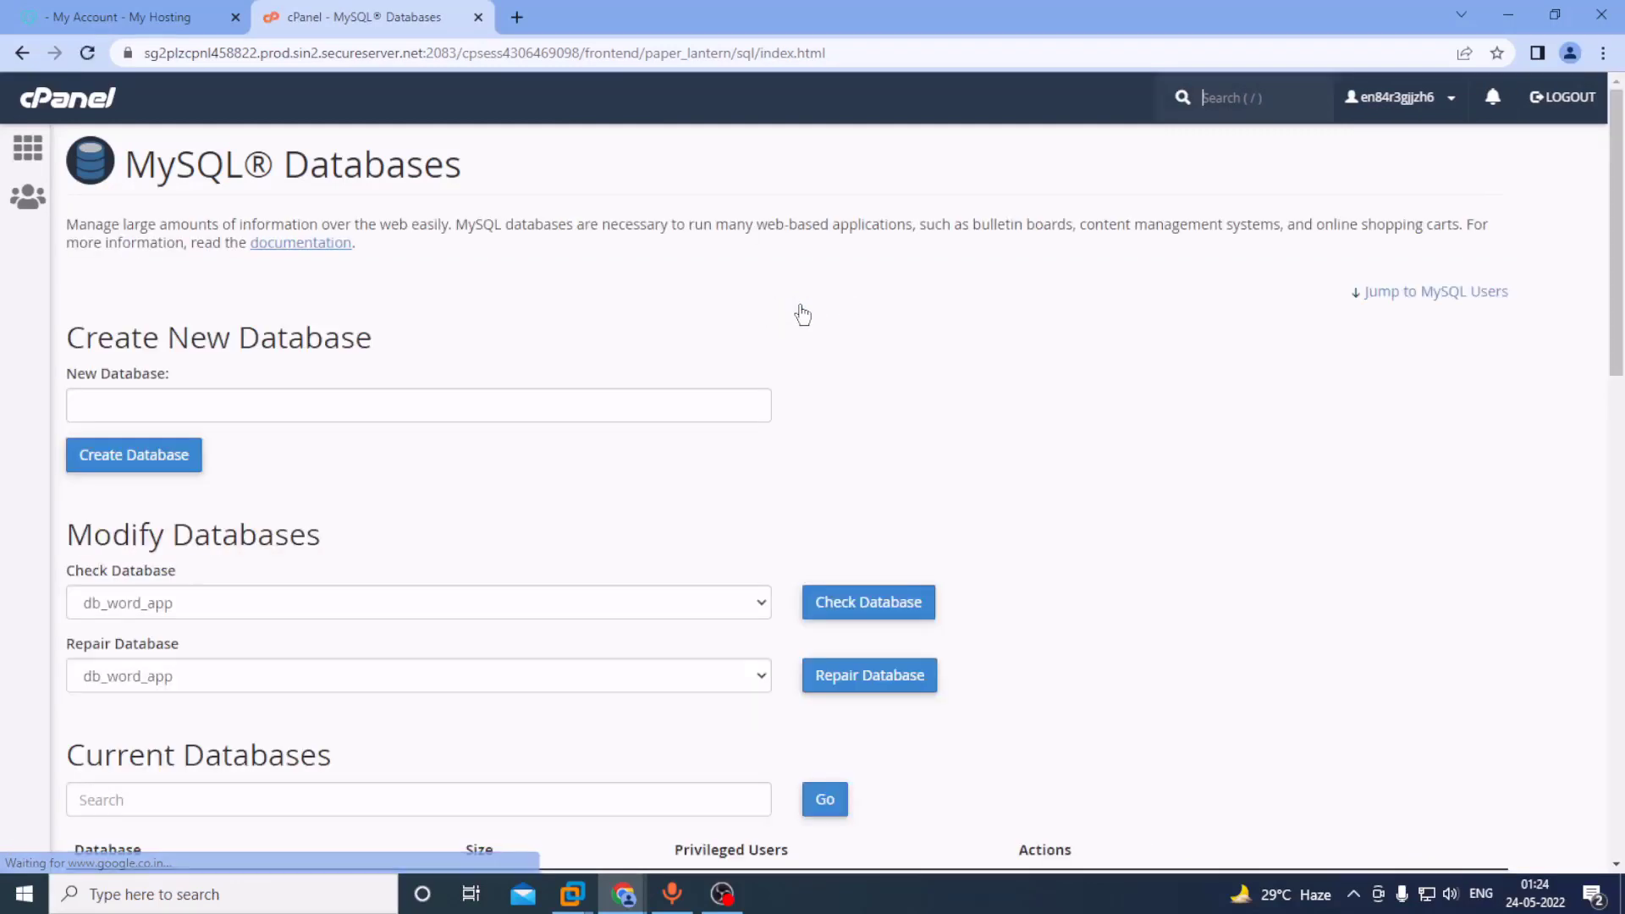
scroll(756, 415, down, 2)
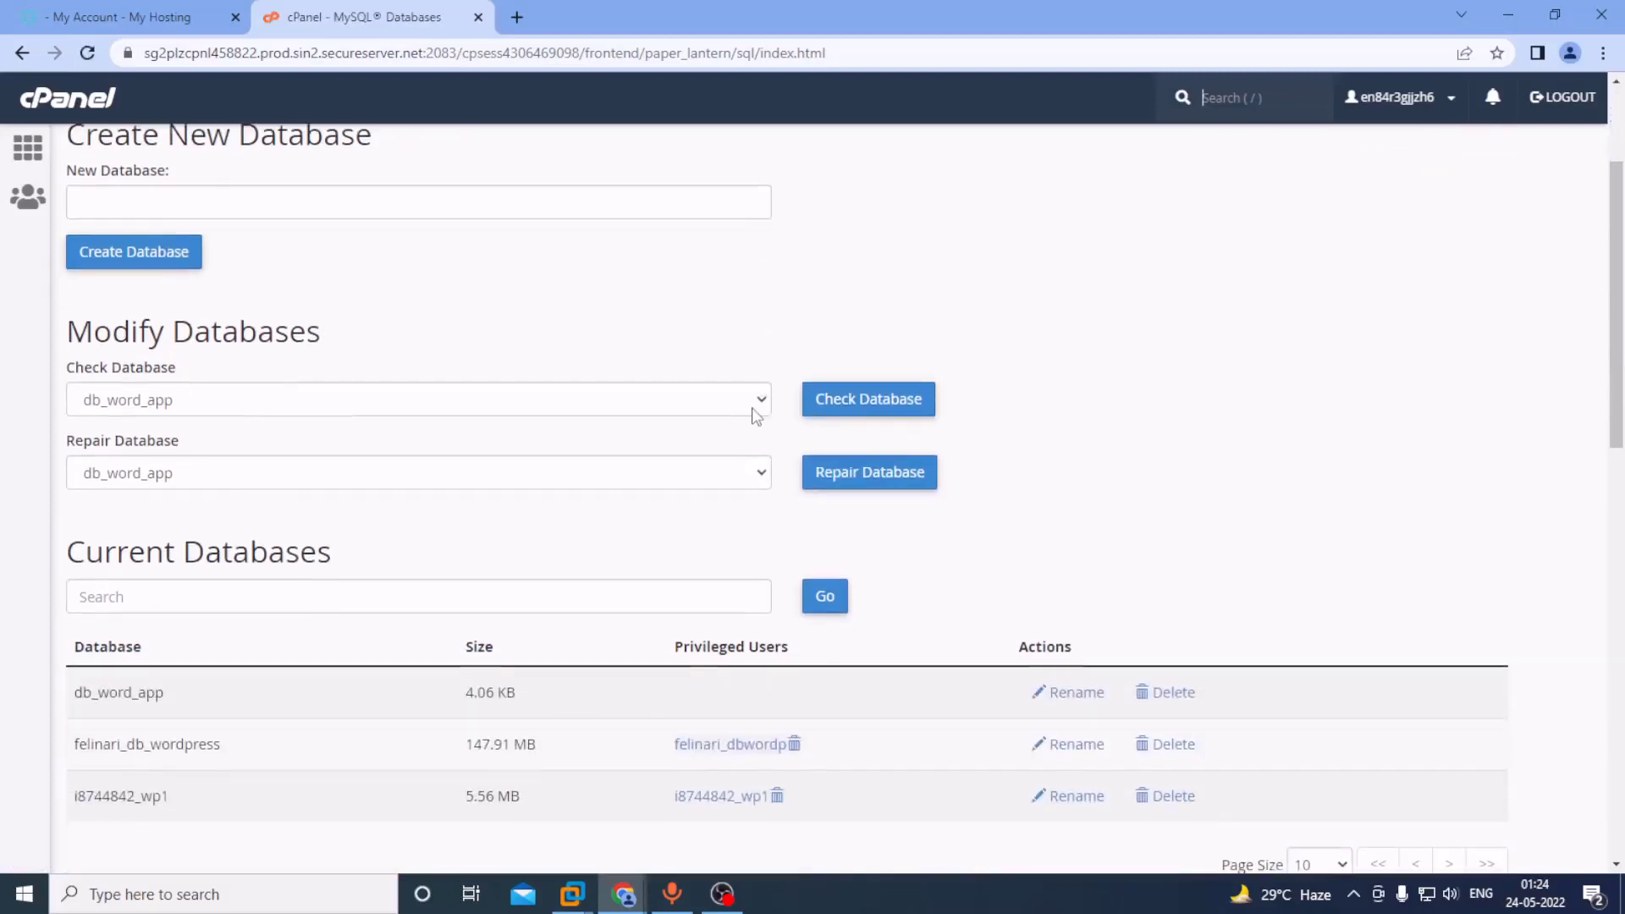
scroll(756, 415, down, 12)
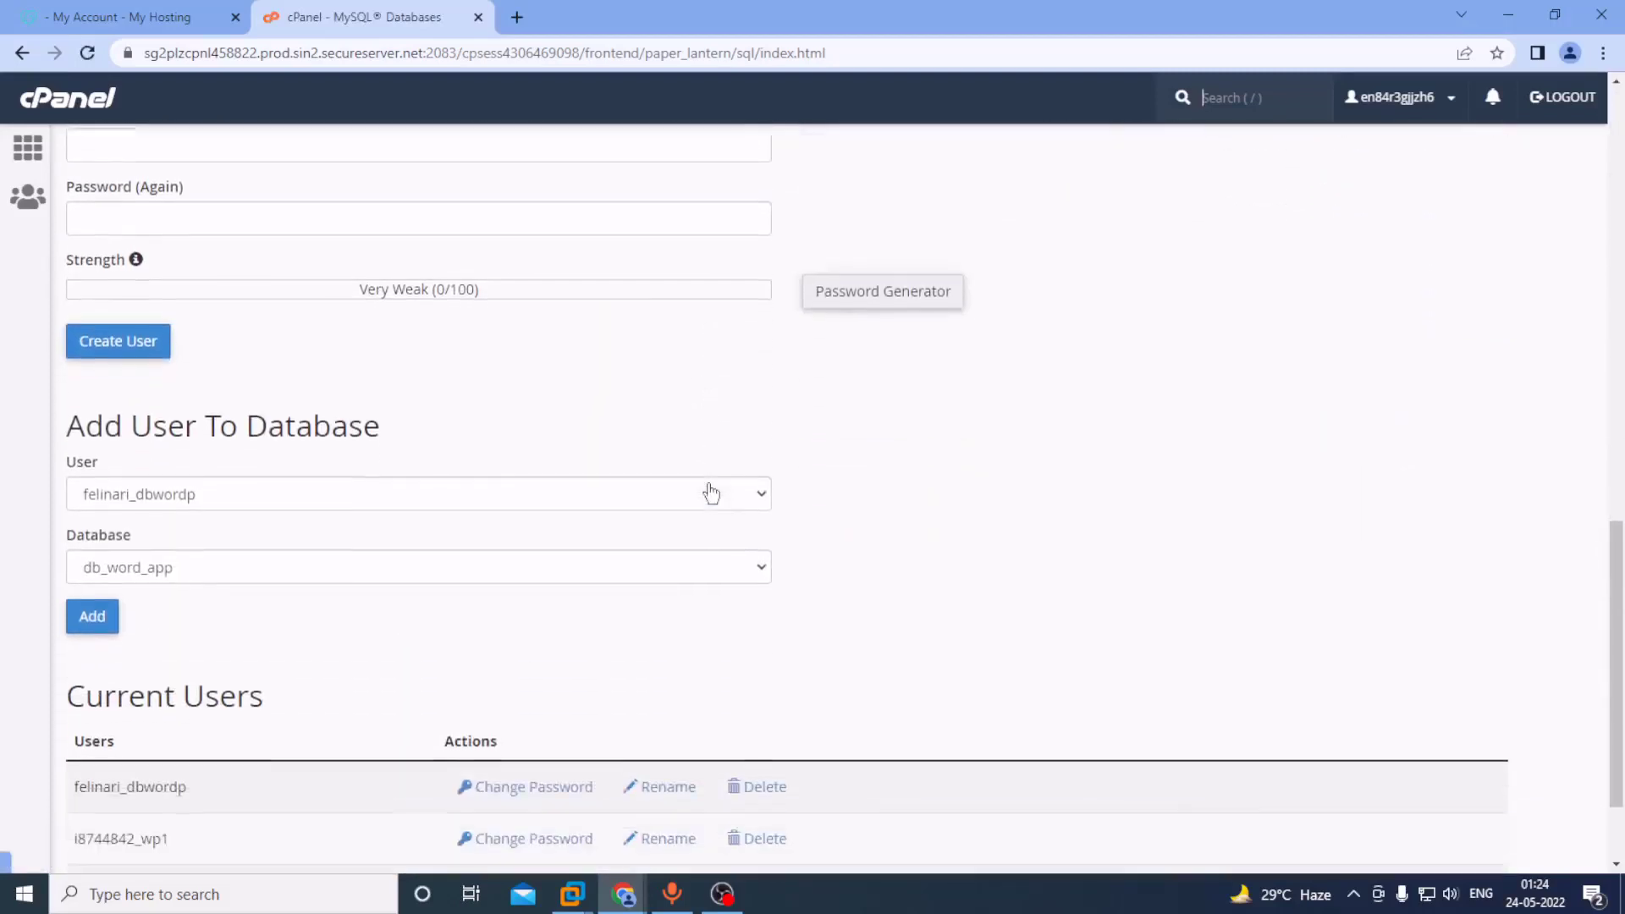
scroll(711, 494, down, 1)
scroll(479, 581, up, 1)
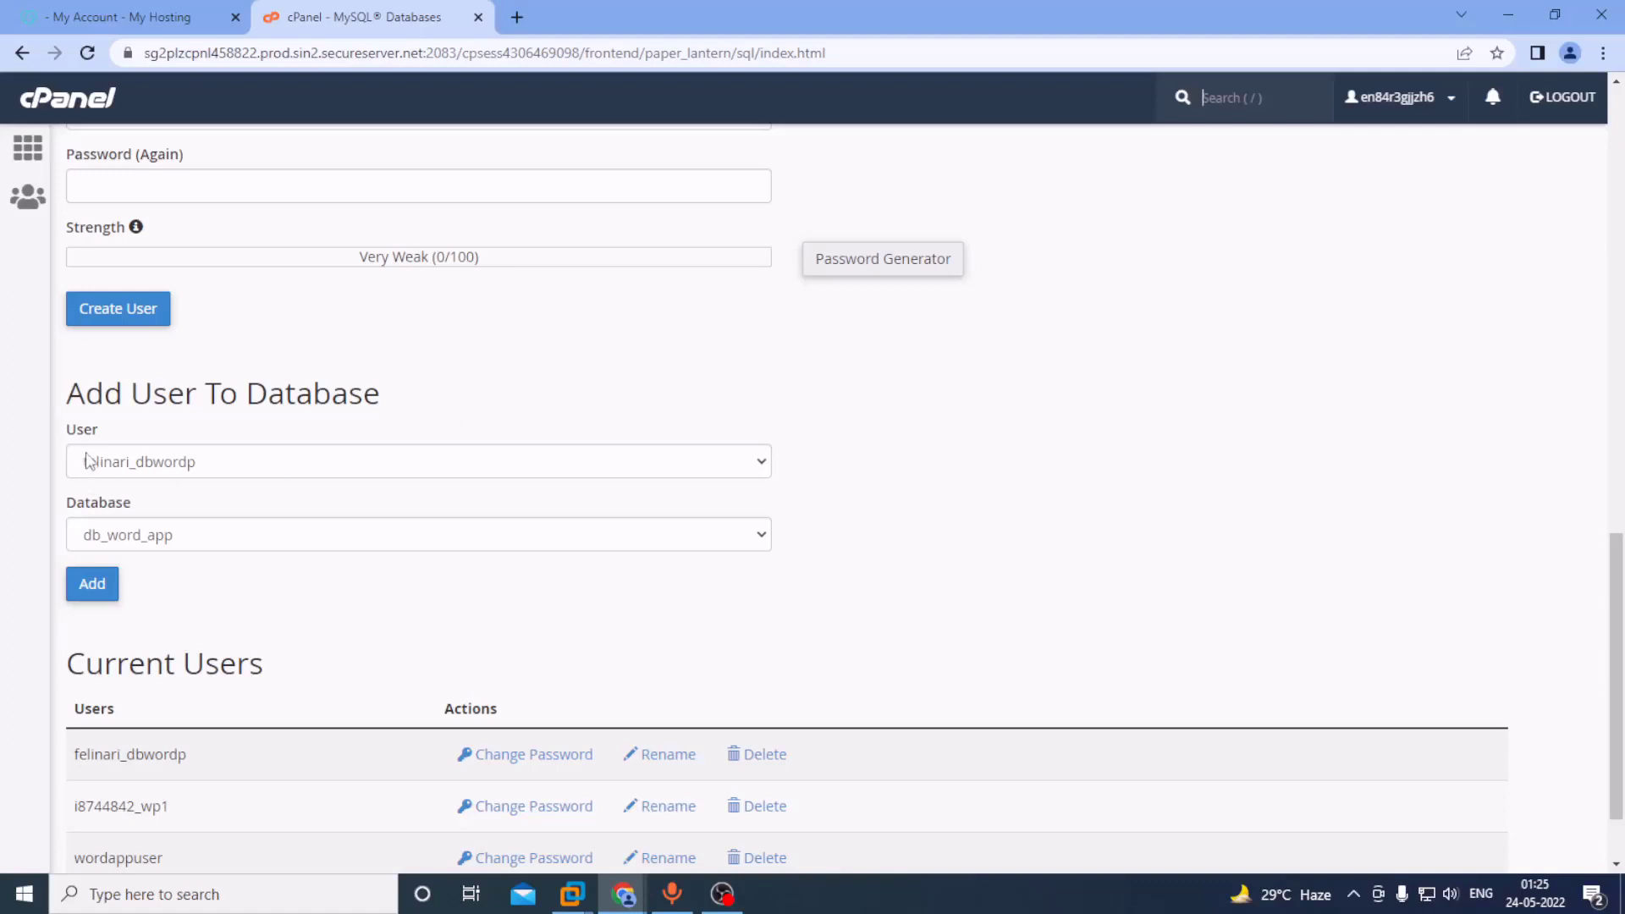
Add user wordappuser to database db_word_app under Add User To Database.
click(132, 462)
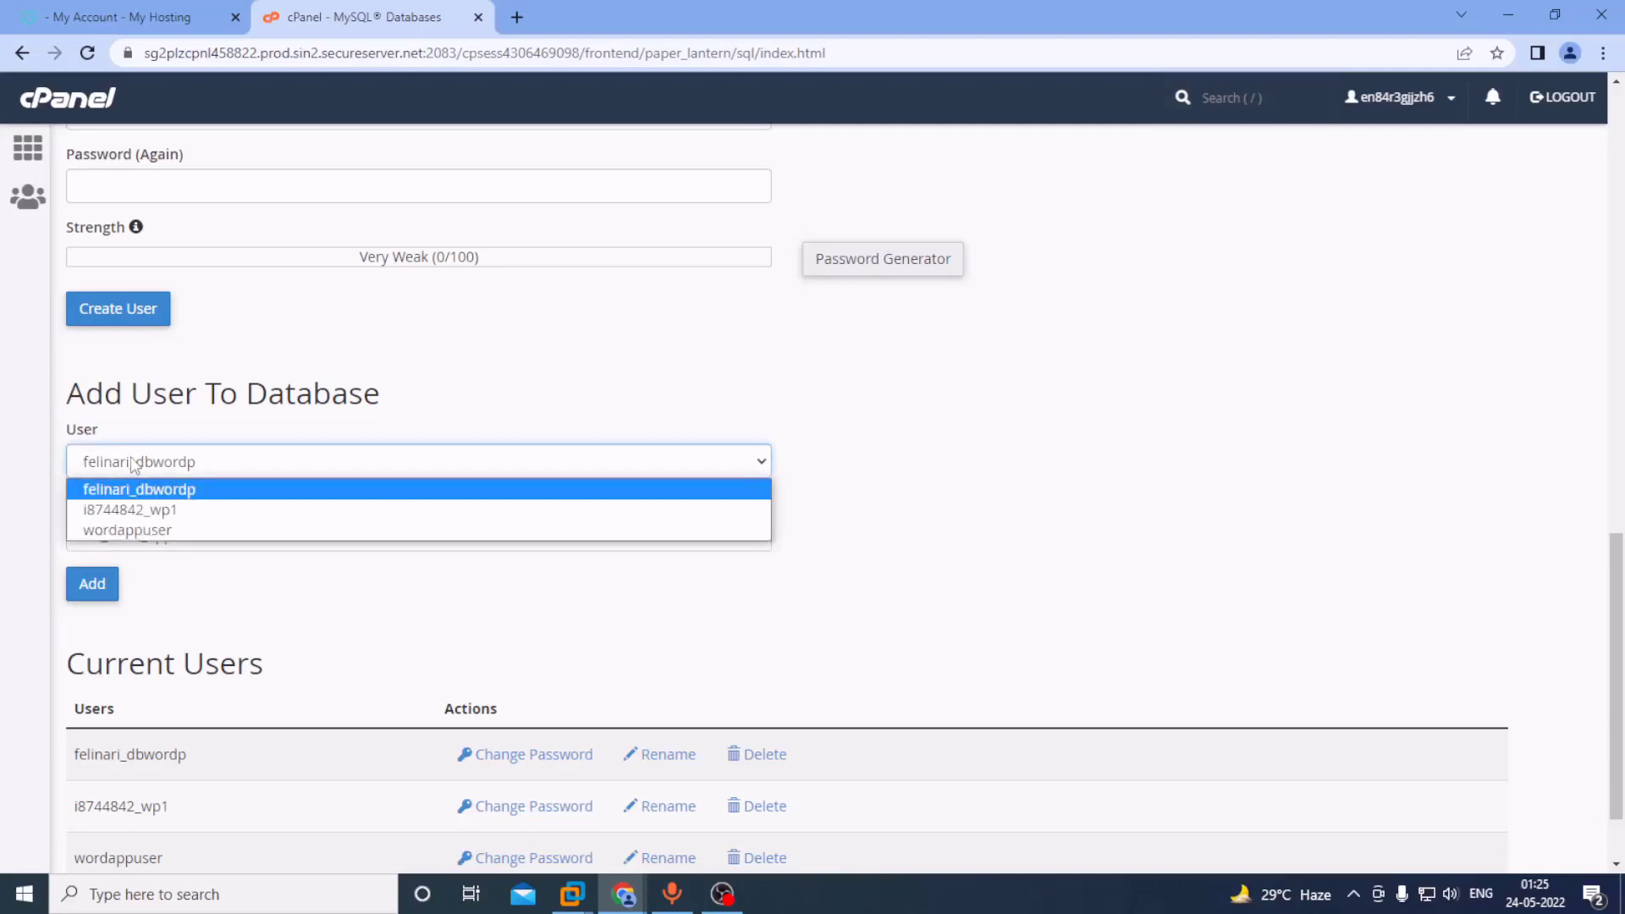
click(148, 530)
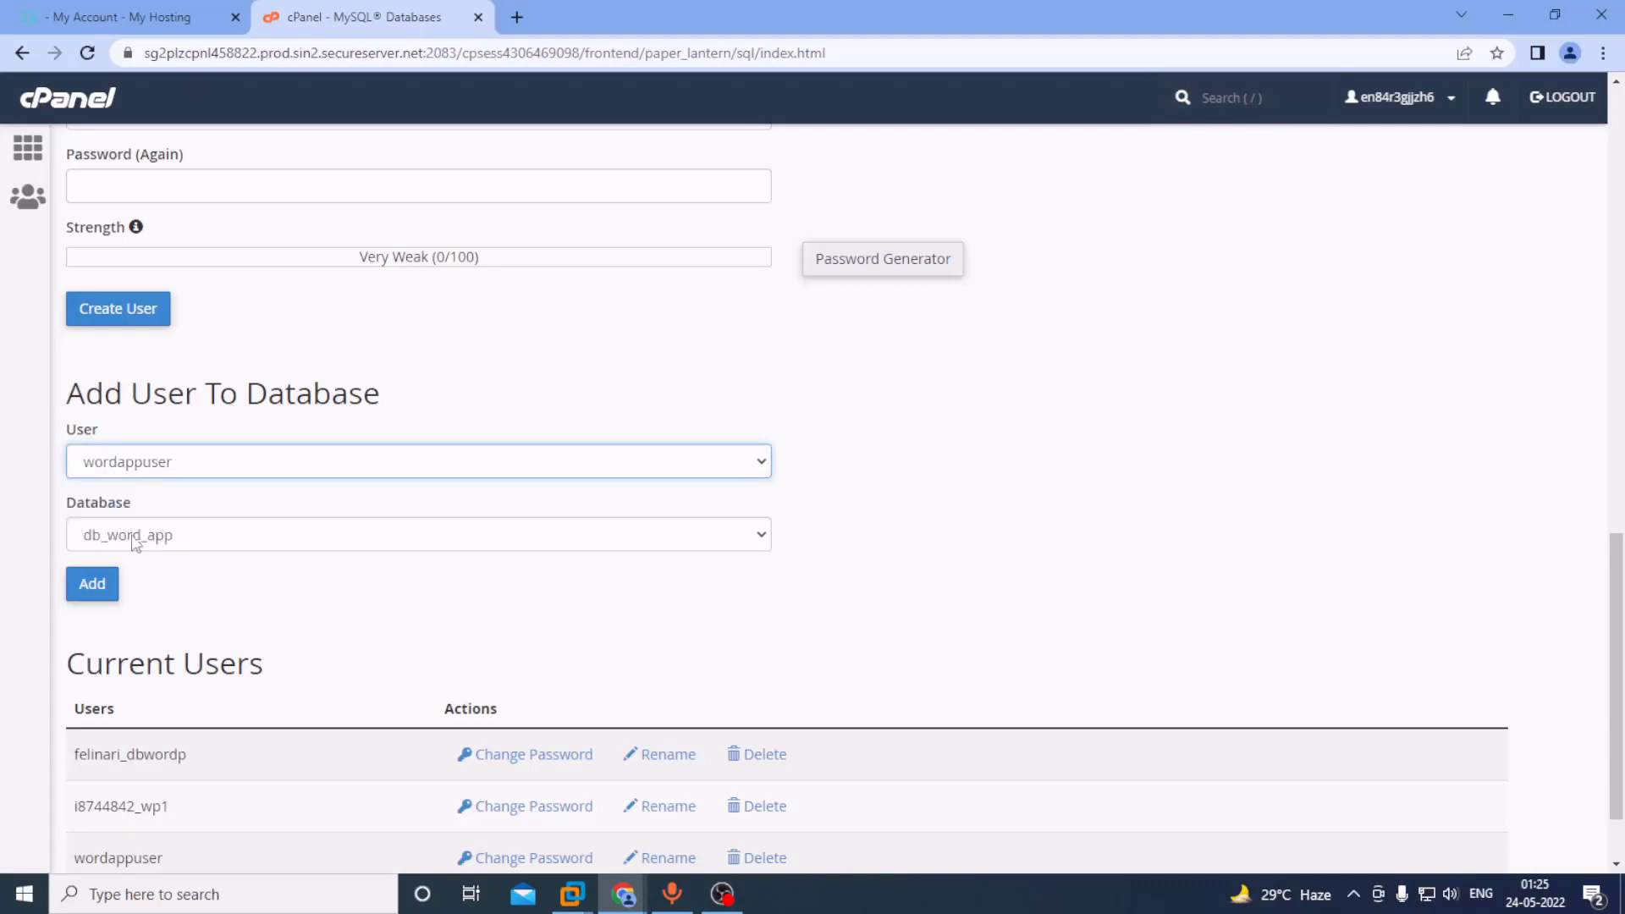
click(201, 543)
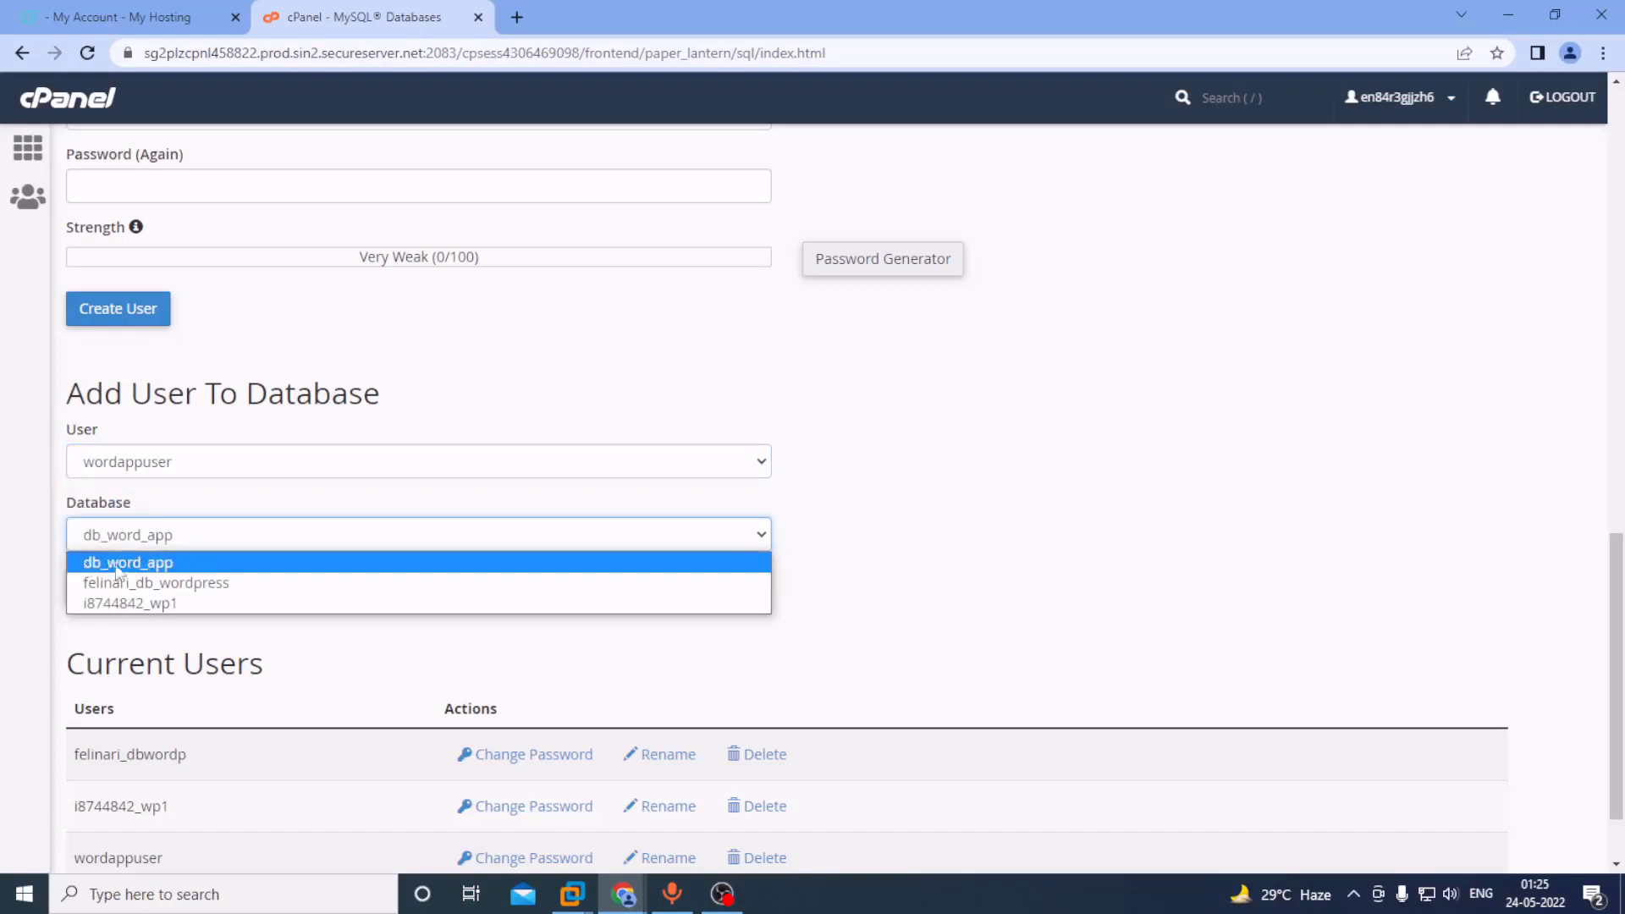
click(173, 564)
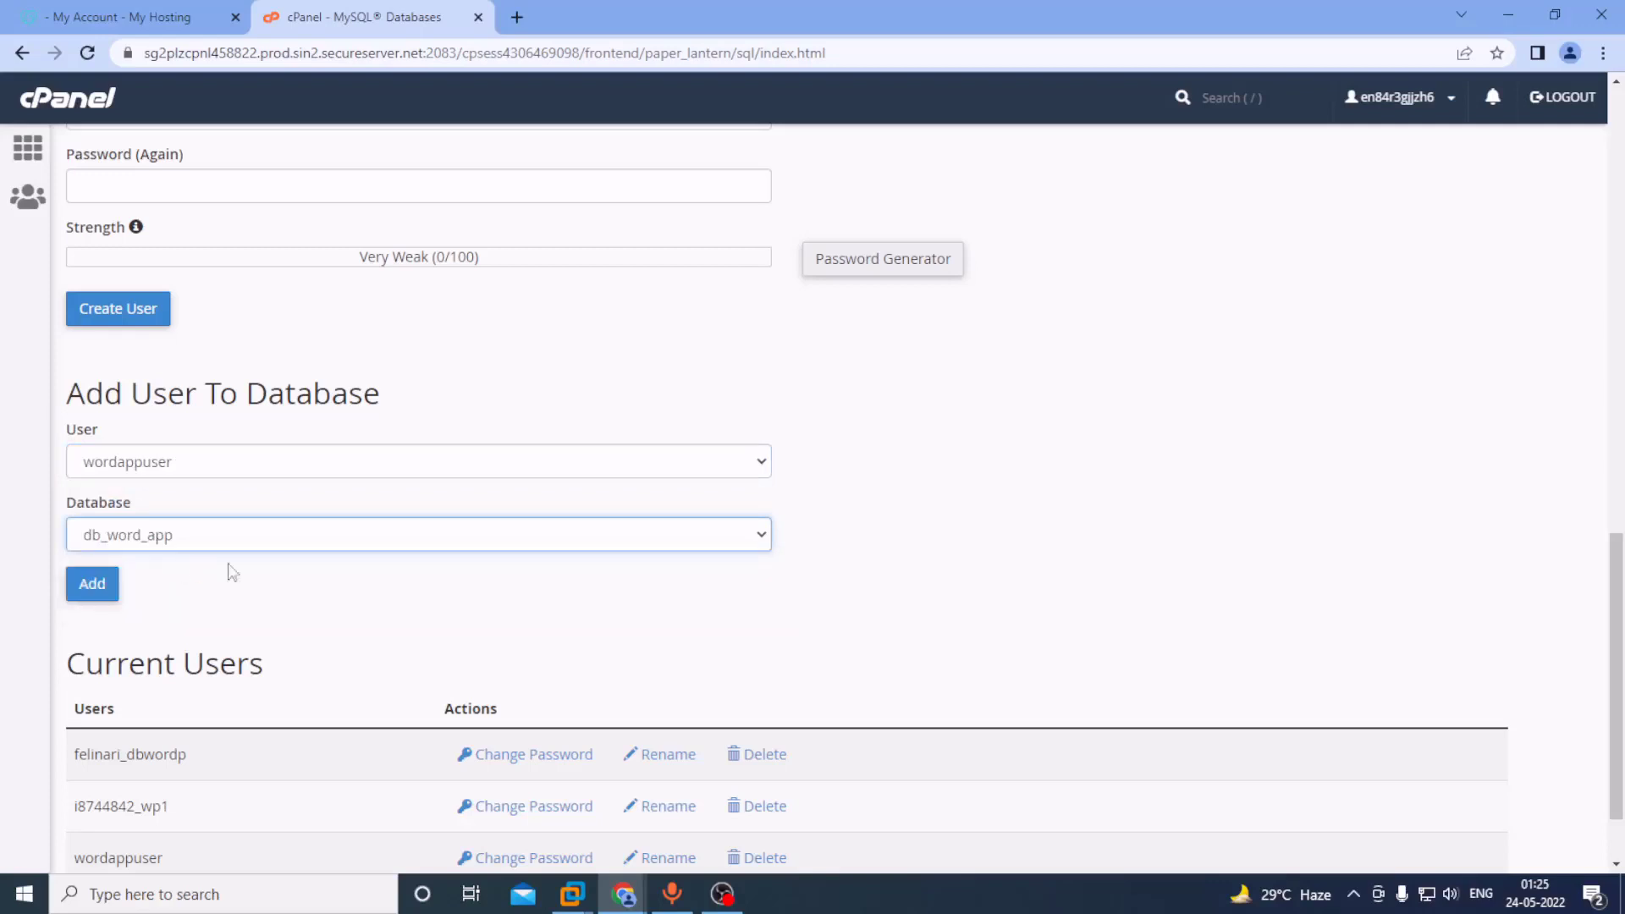
click(96, 583)
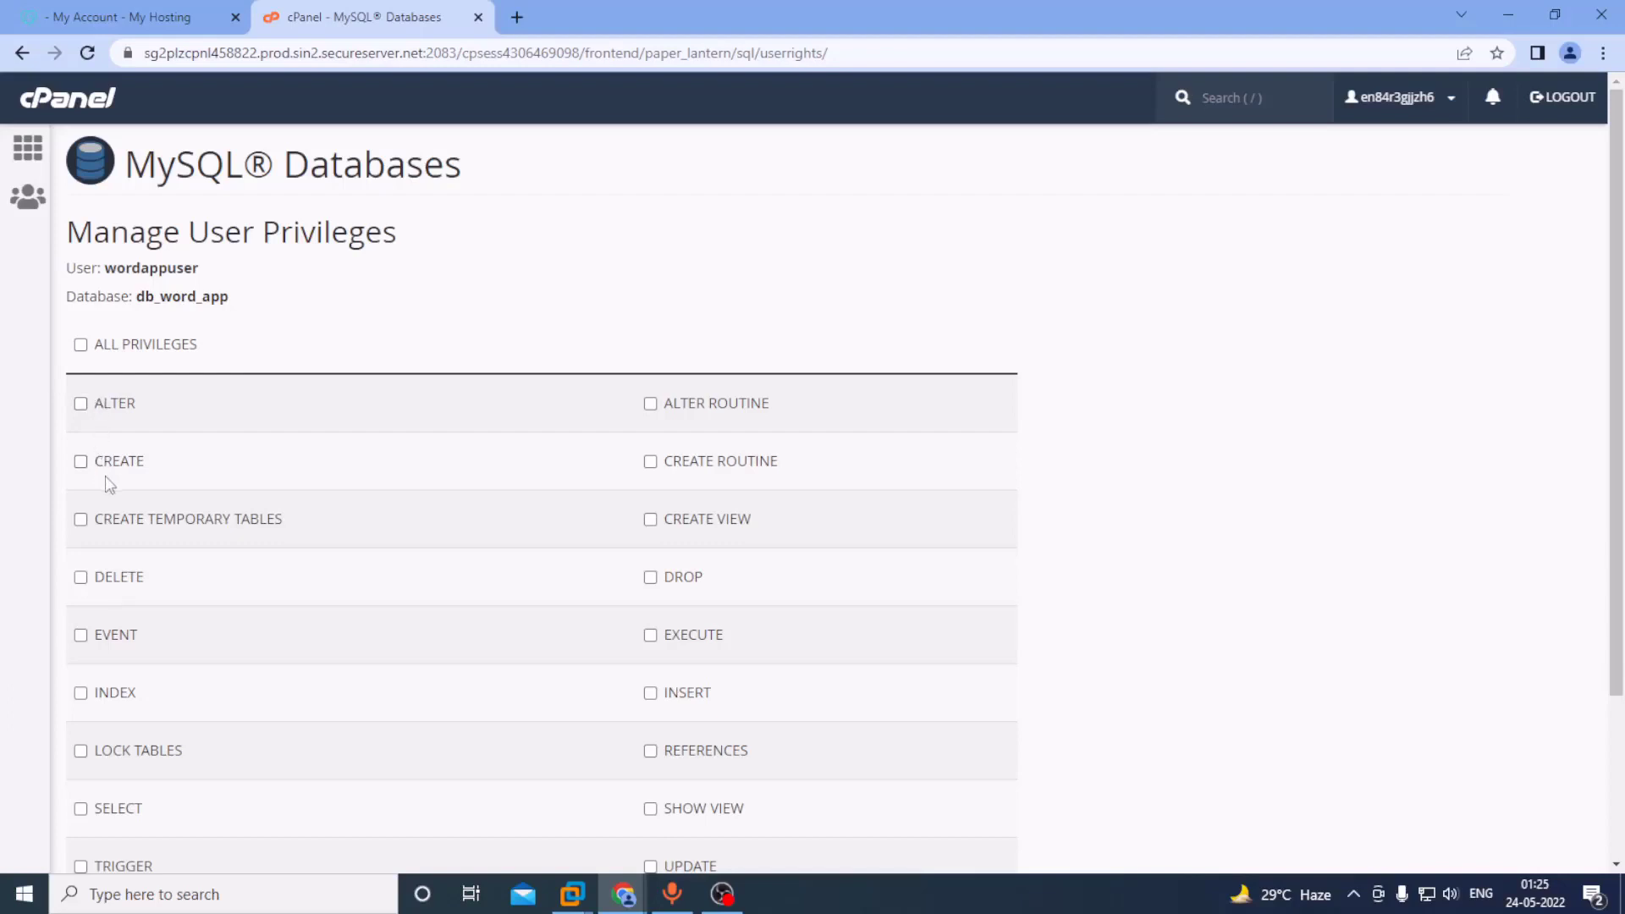
Grant wordappuser ALL PRIVILEGES on db_word_app, save the changes, and go back.
scroll(753, 531, down, 3)
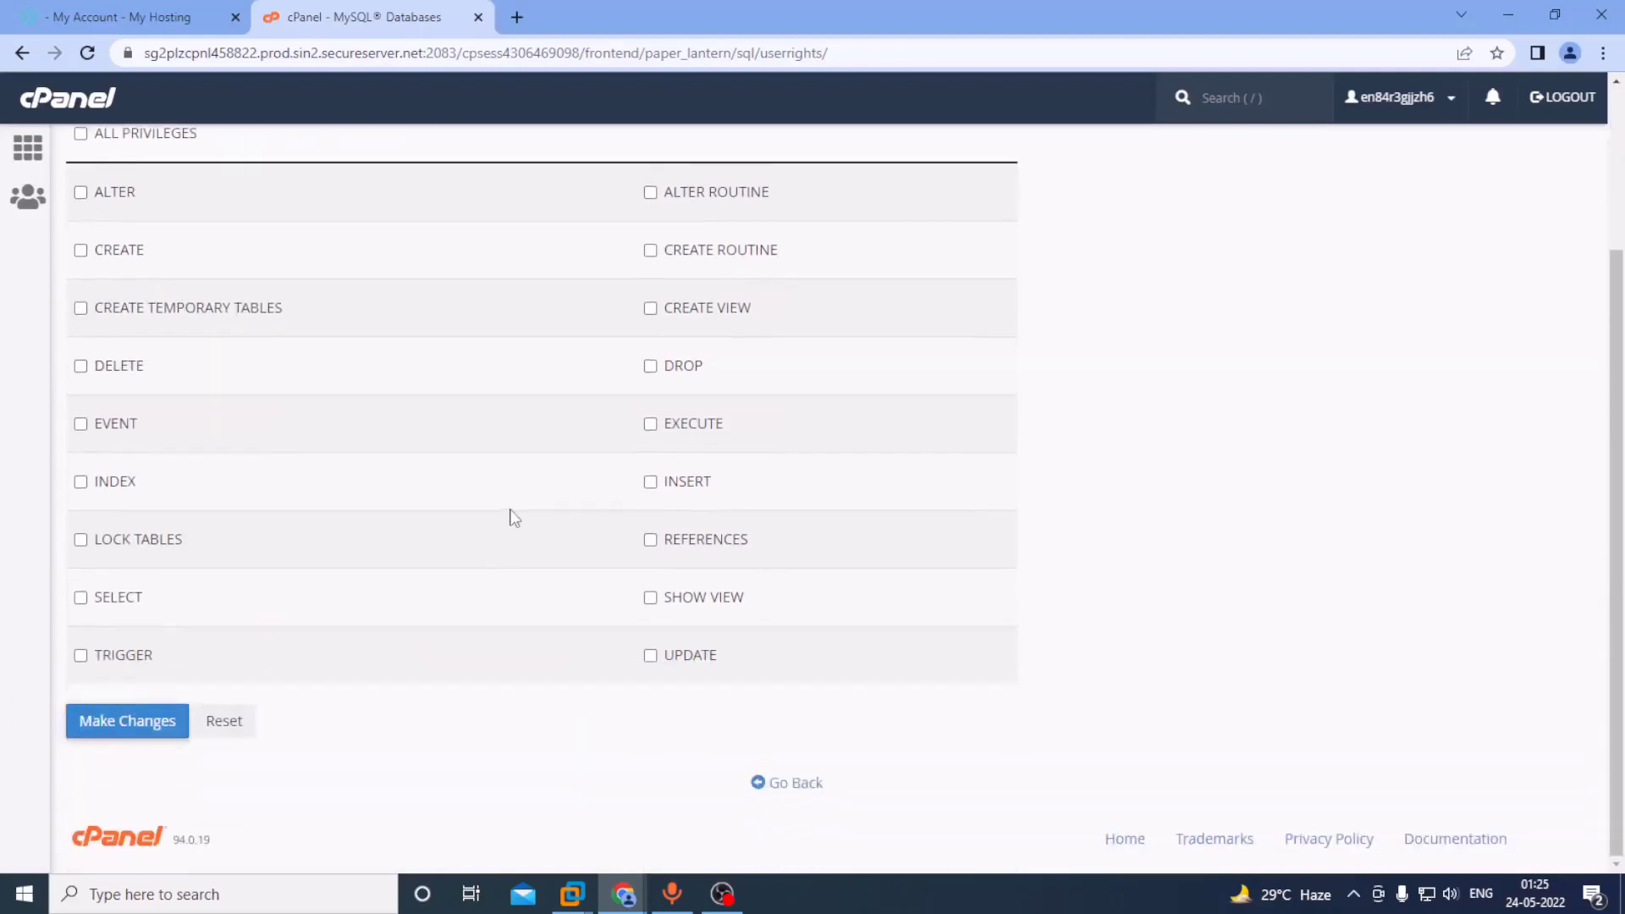
scroll(508, 512, up, 3)
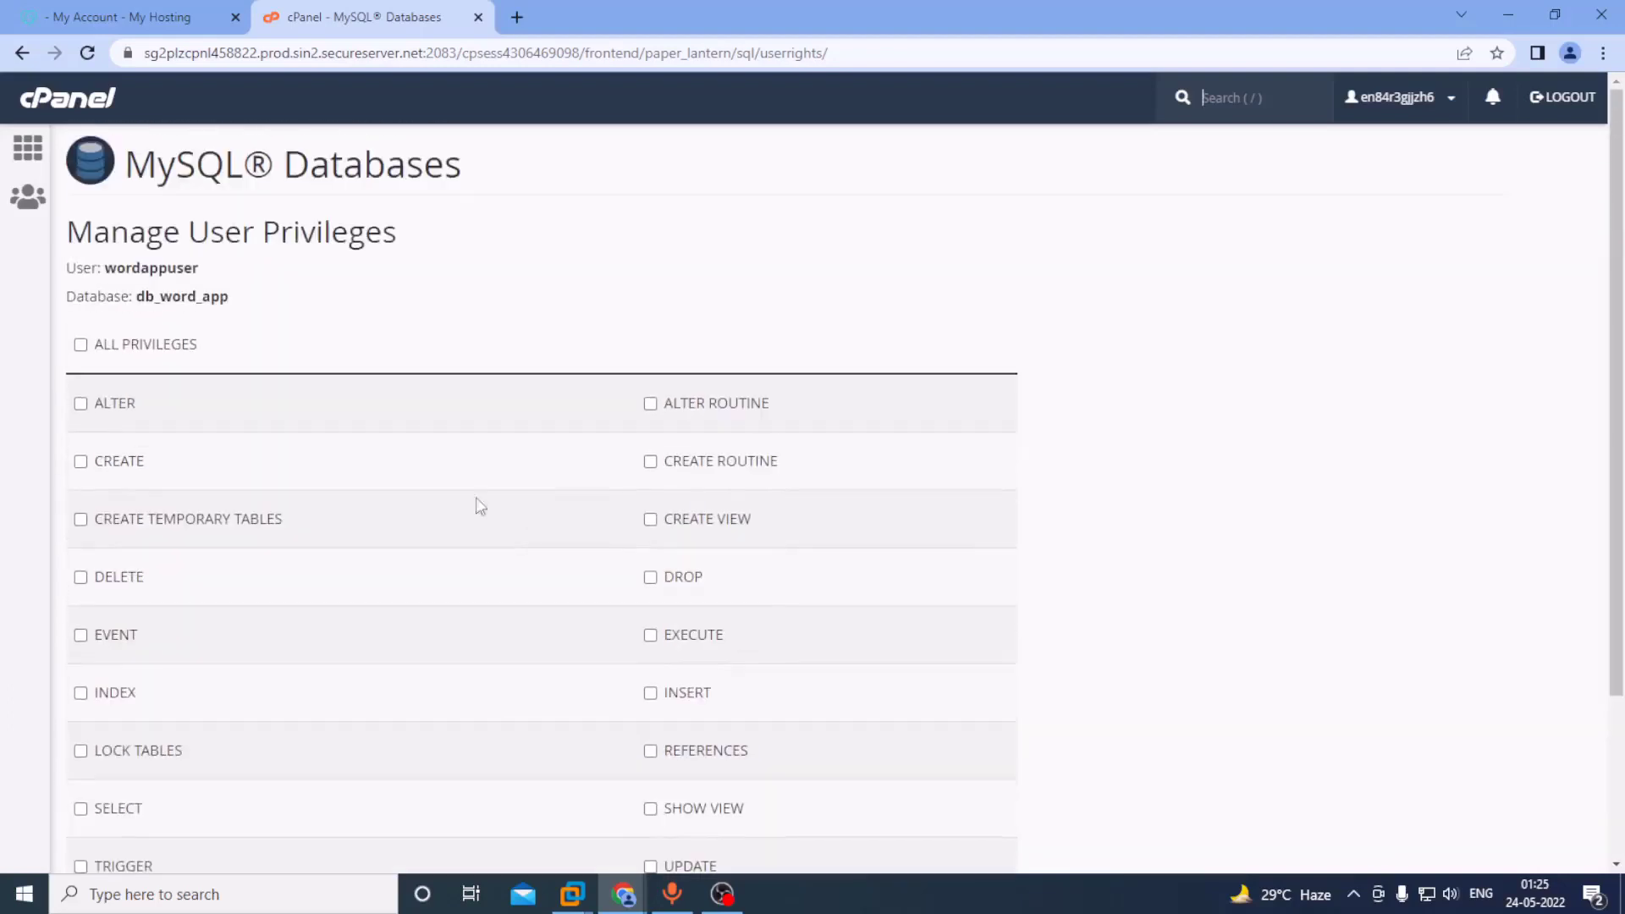
click(80, 344)
scroll(419, 368, down, 3)
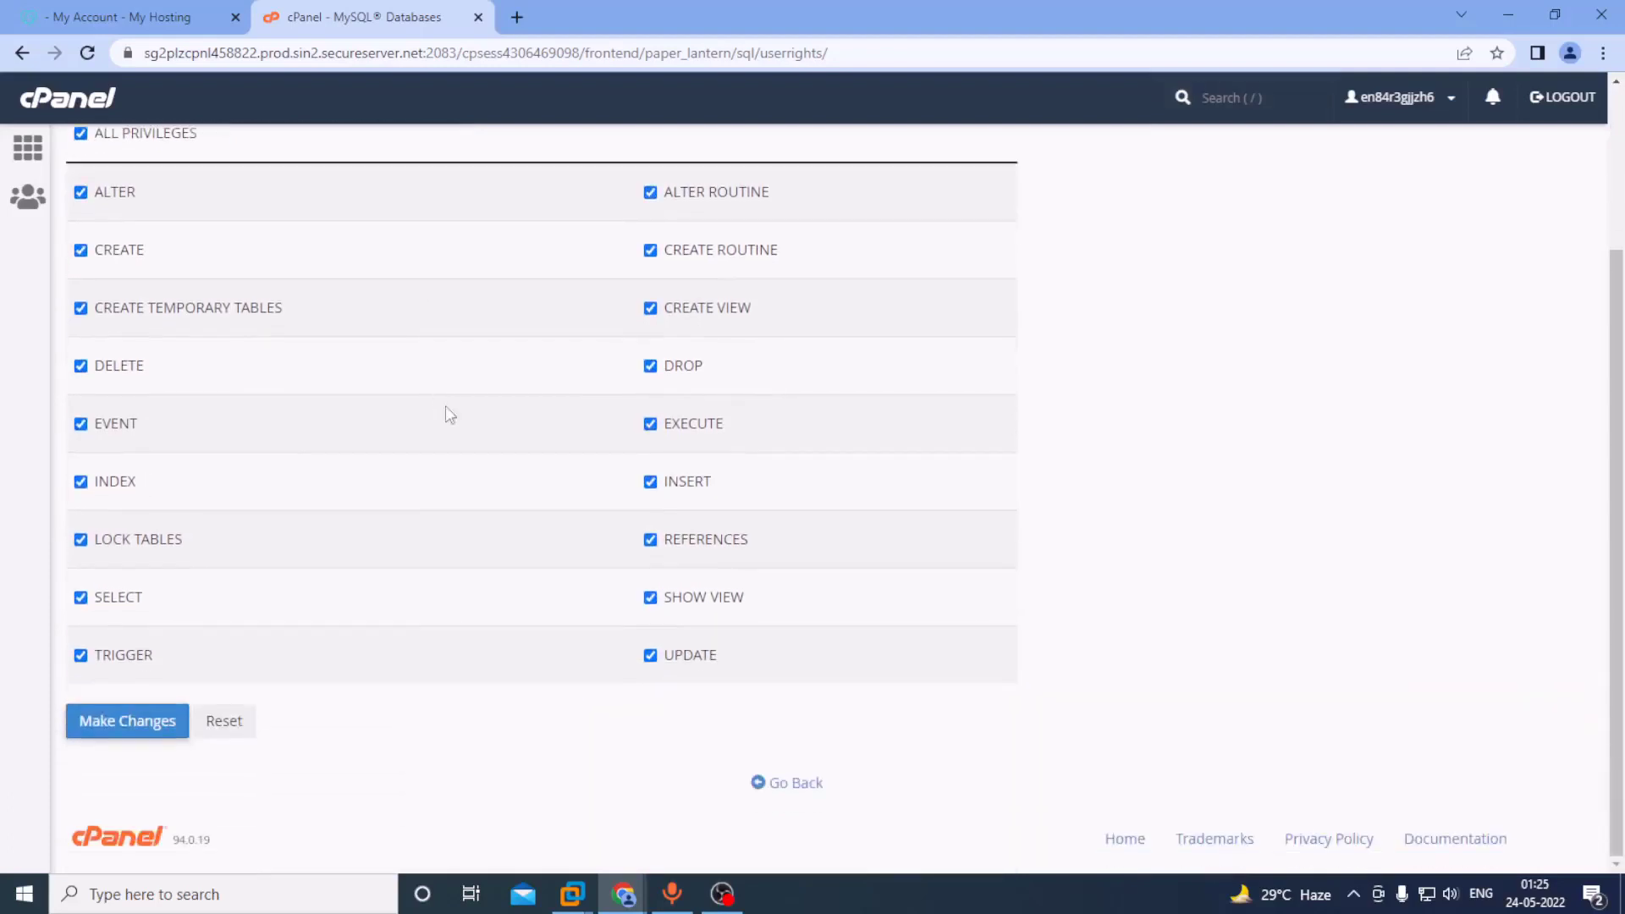
click(154, 711)
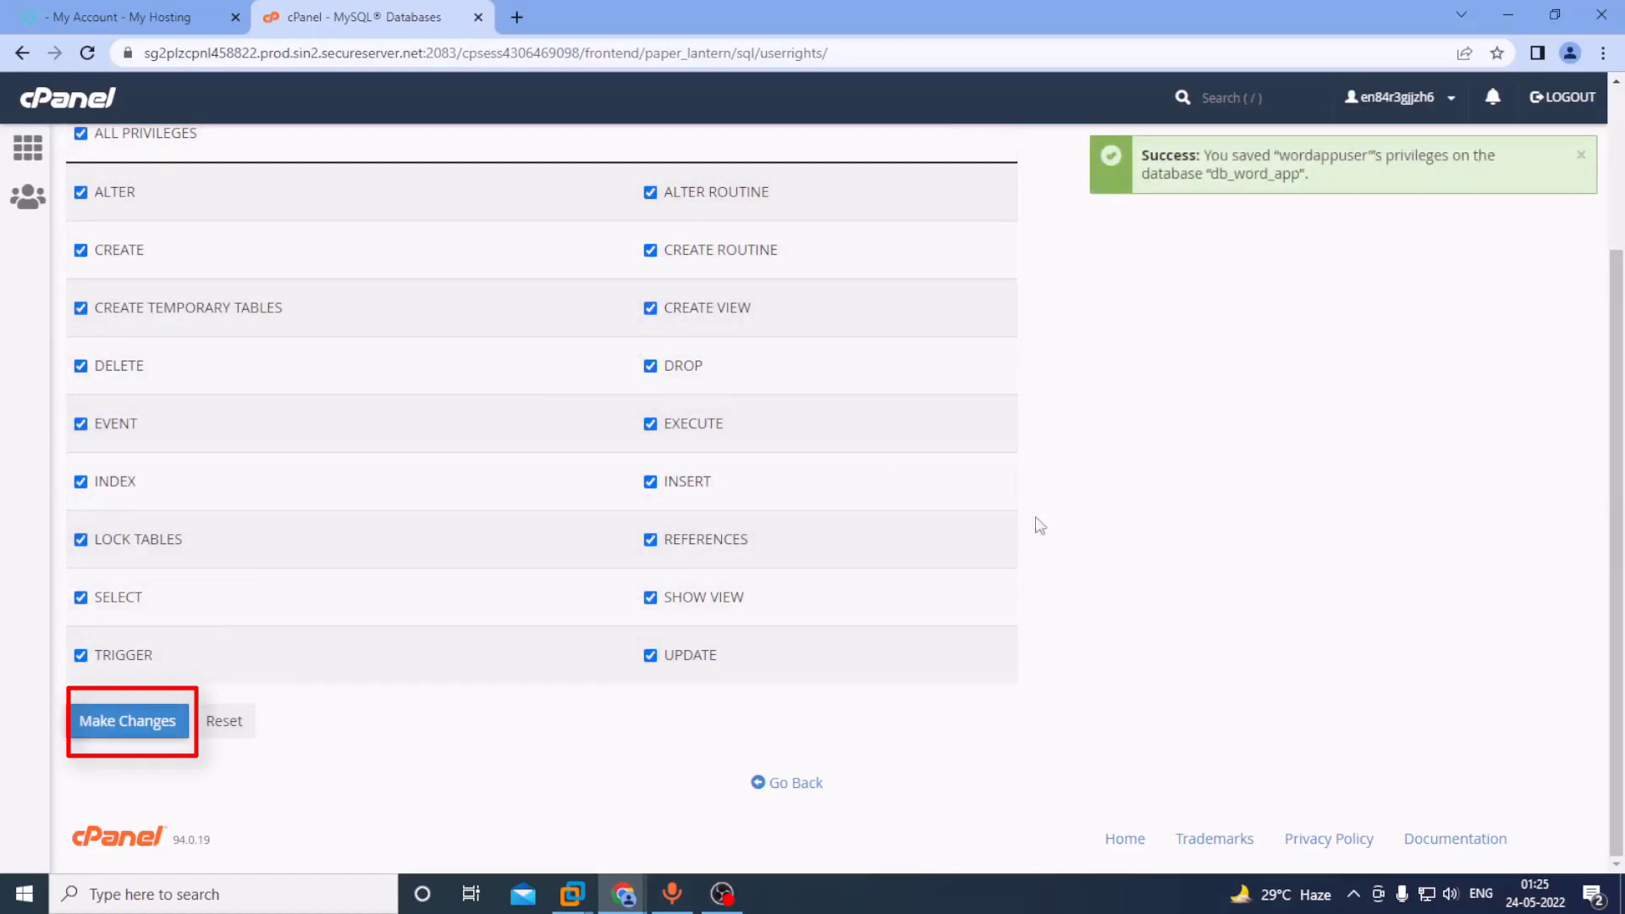
scroll(1040, 491, up, 3)
scroll(1040, 467, down, 3)
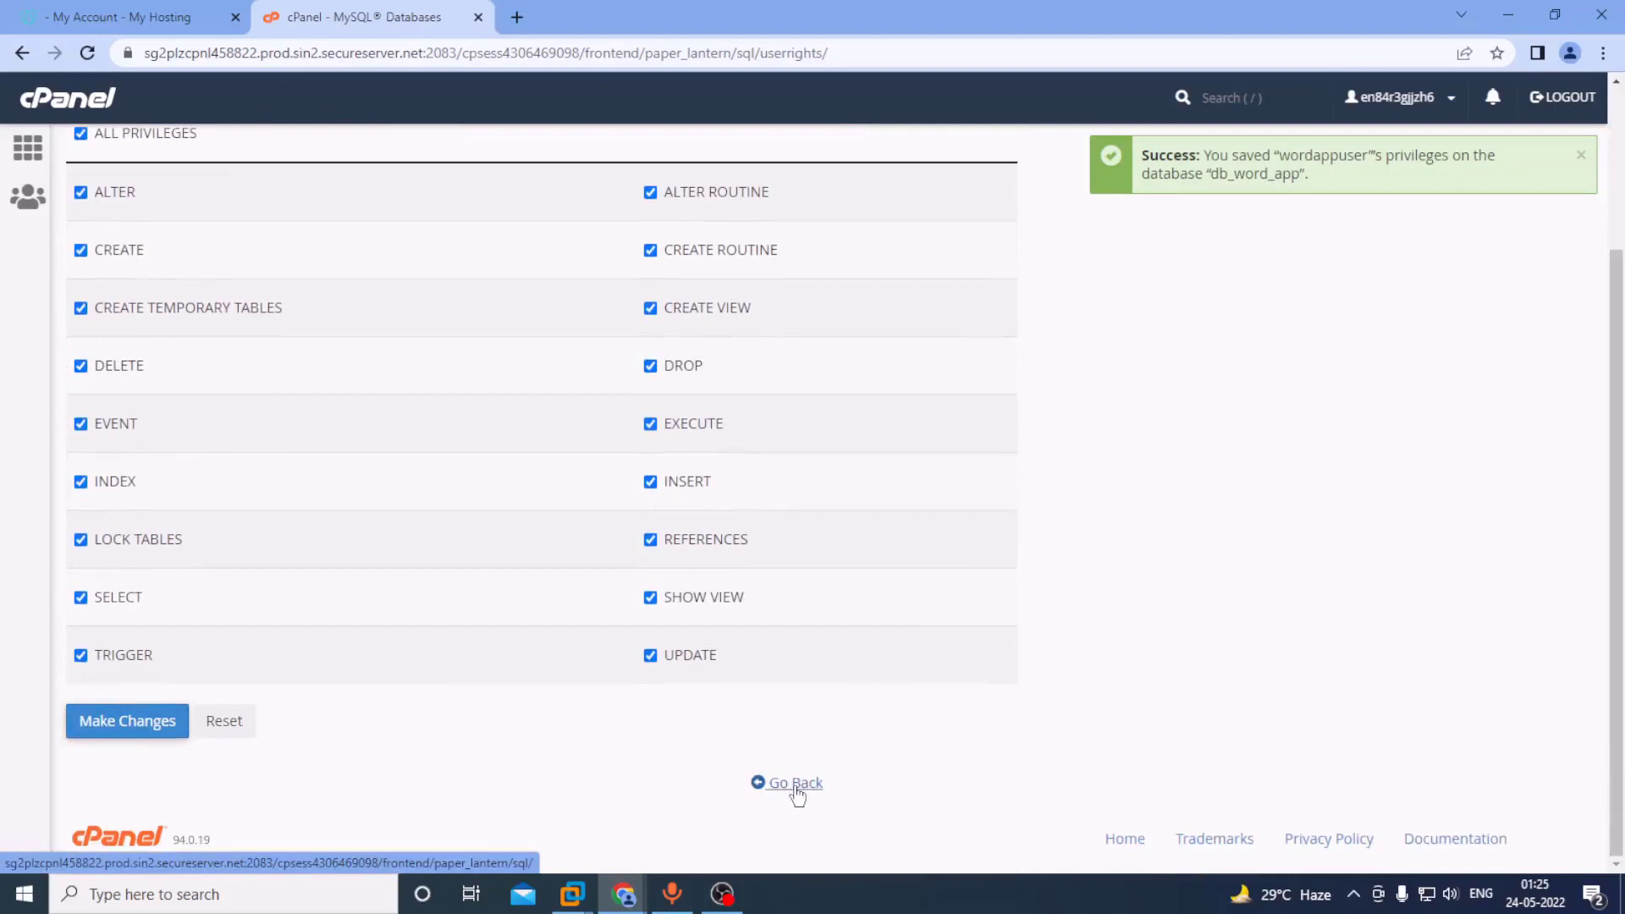
click(796, 783)
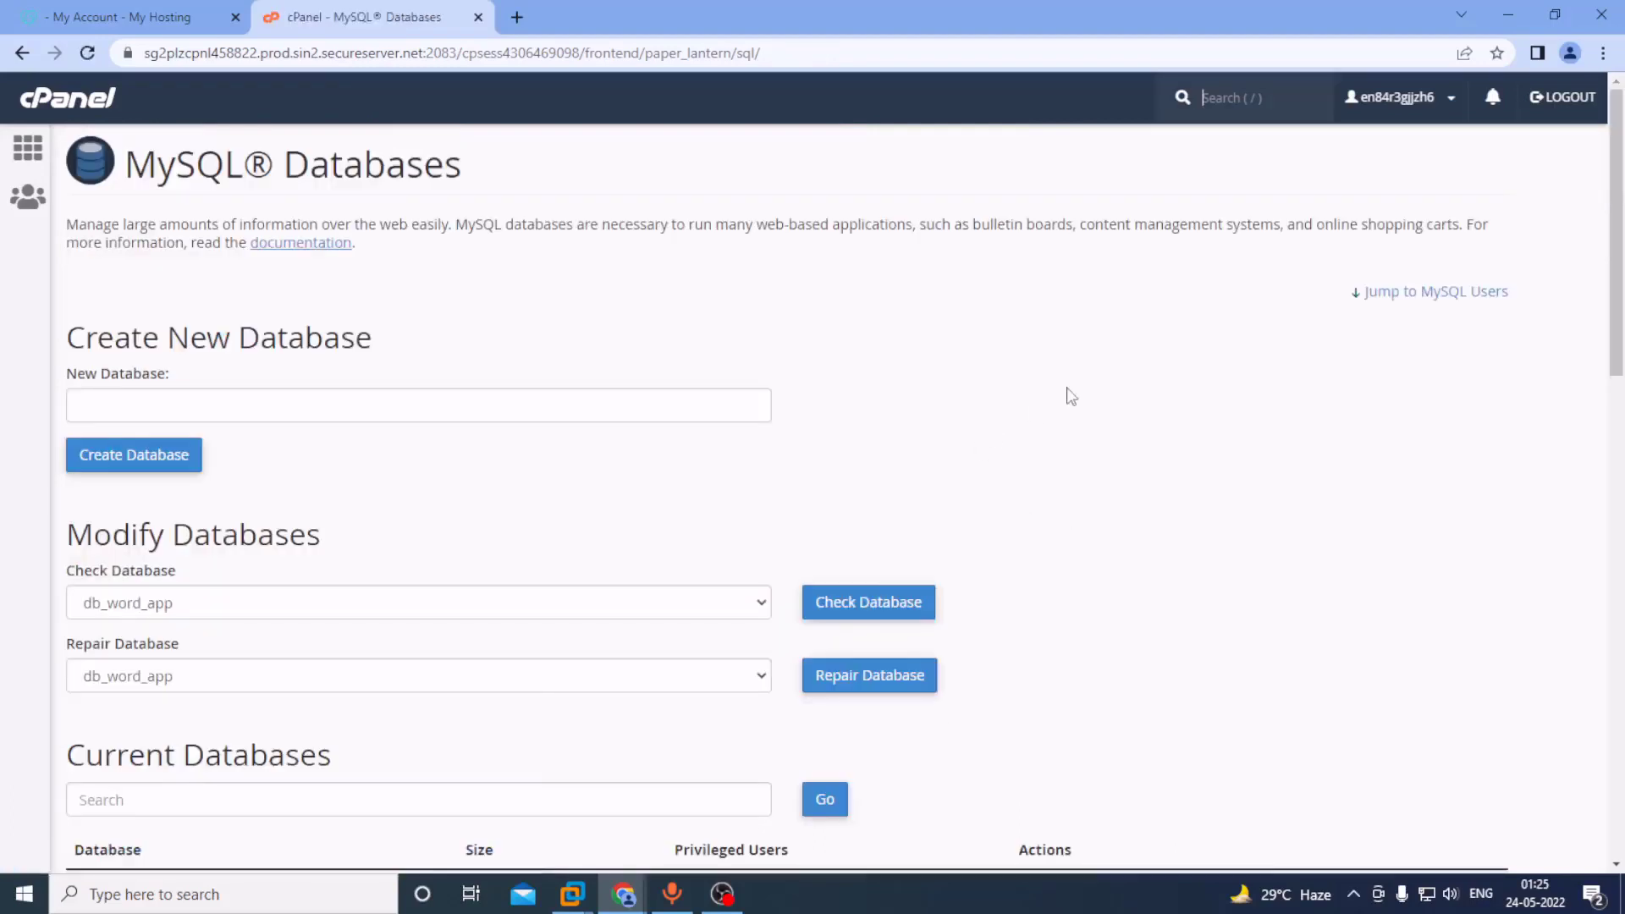
Go back to the cPanel home and launch phpMyAdmin from the Databases section.
click(24, 54)
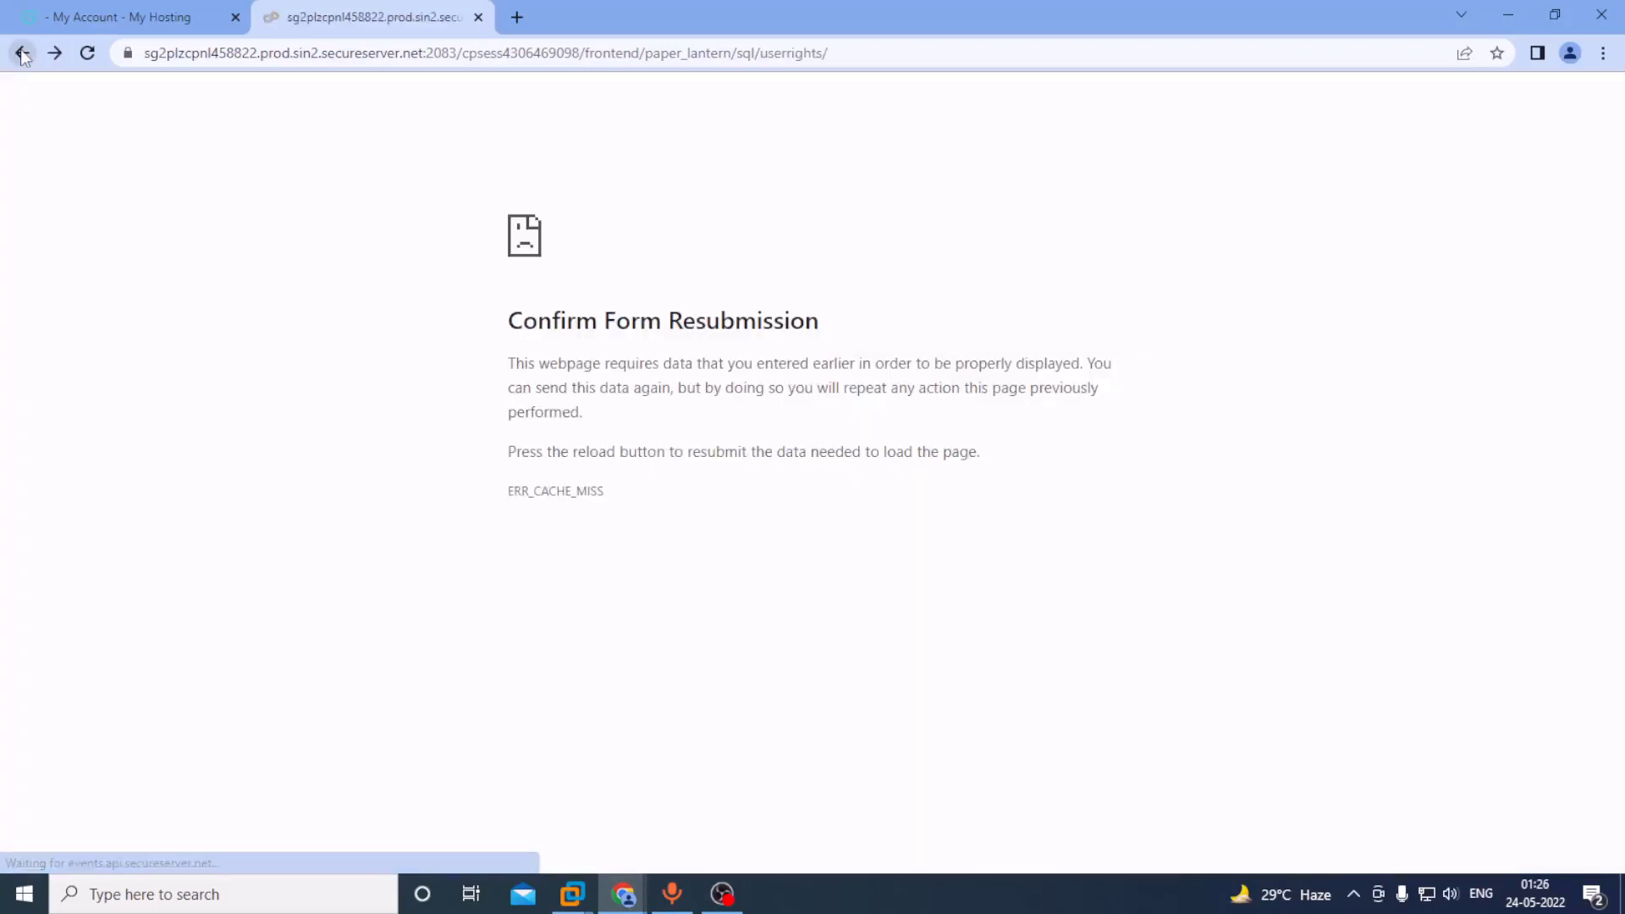
click(23, 54)
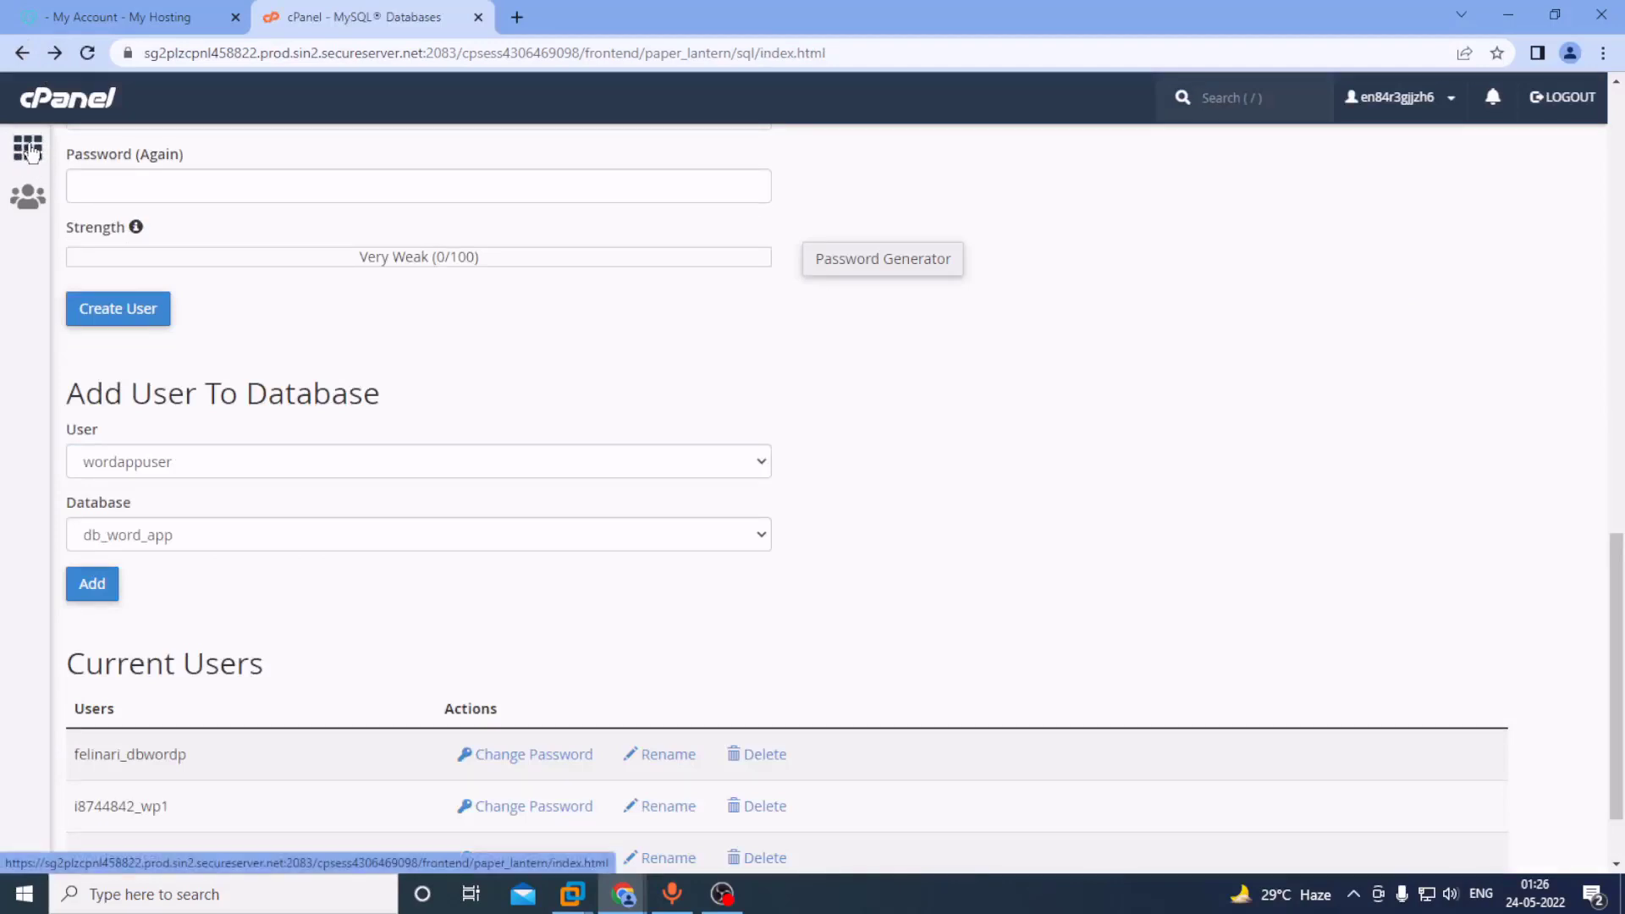
click(30, 151)
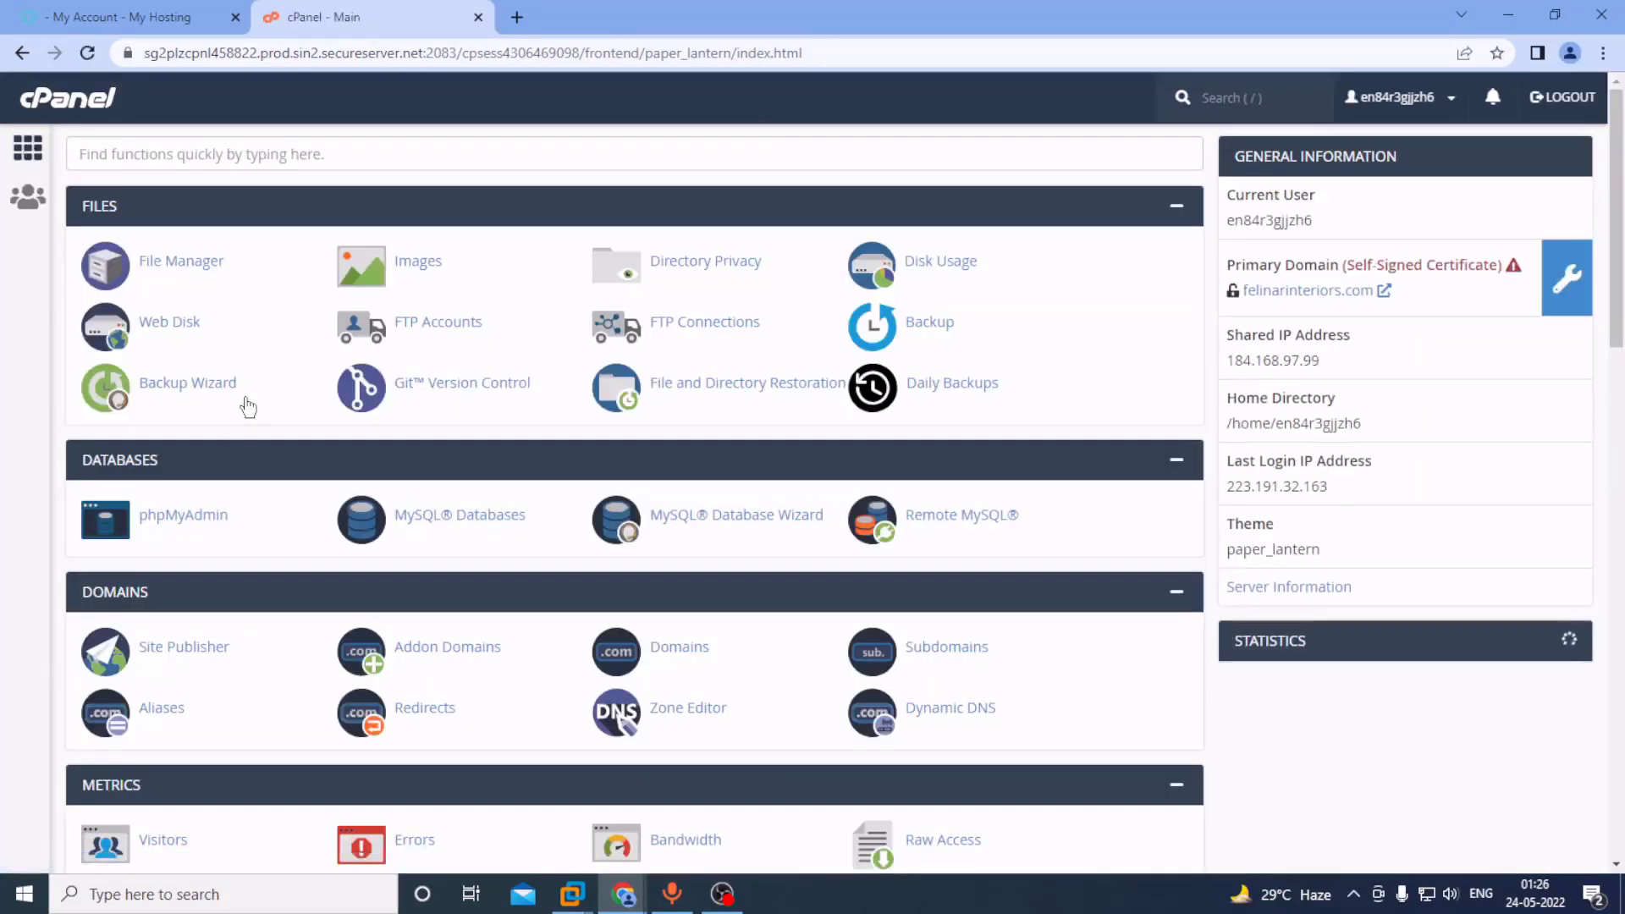
scroll(280, 390, down, 1)
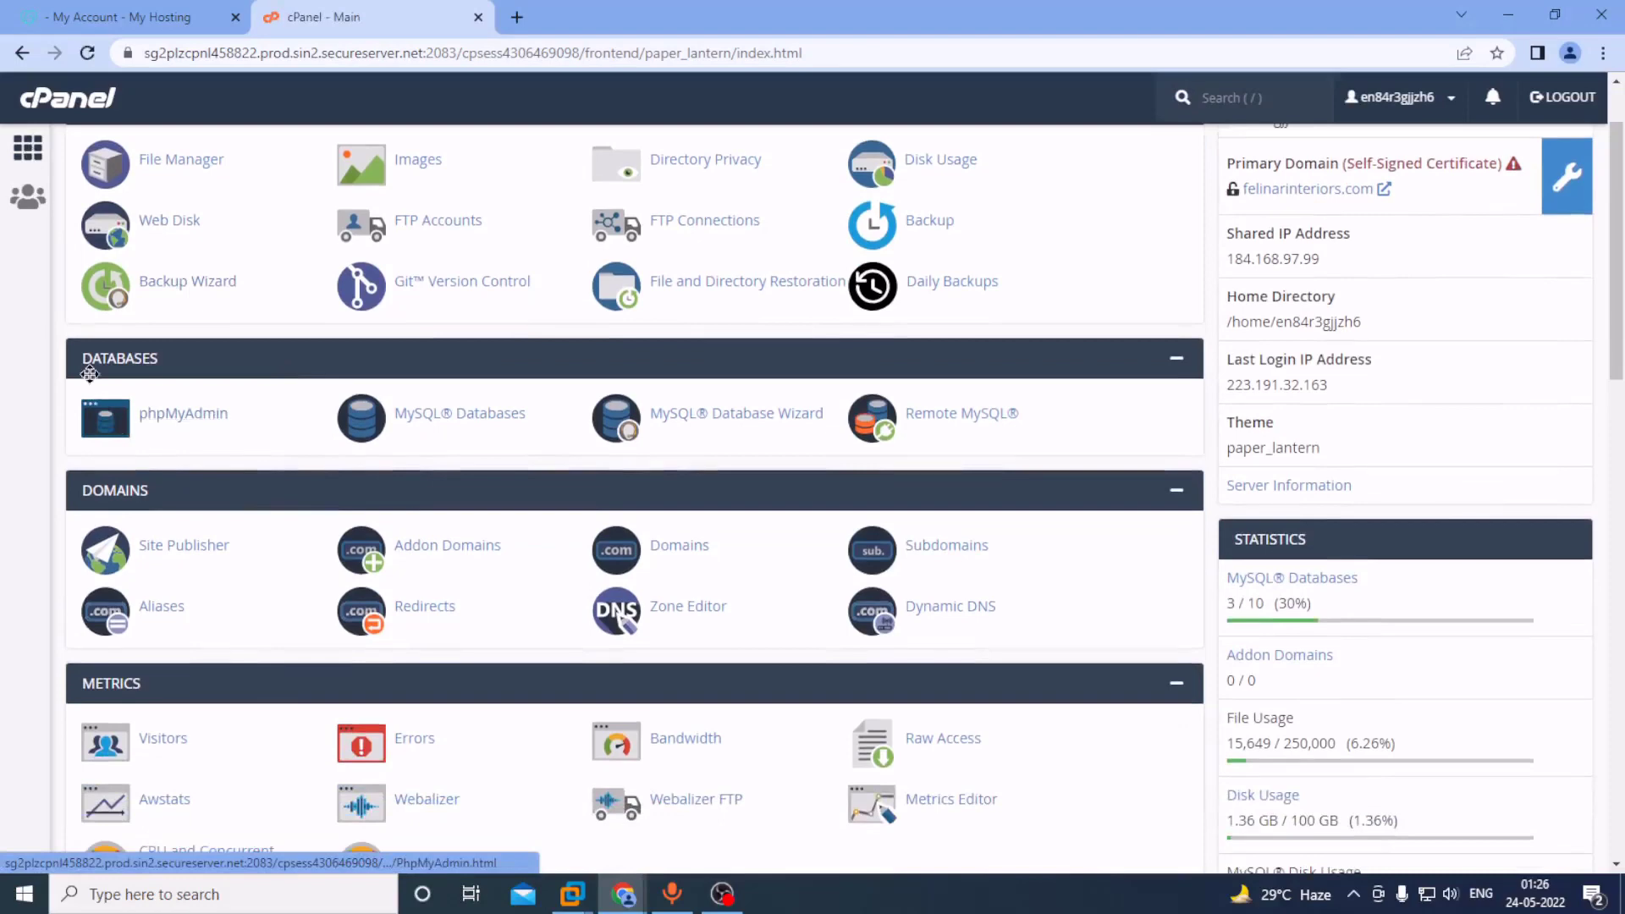
click(203, 422)
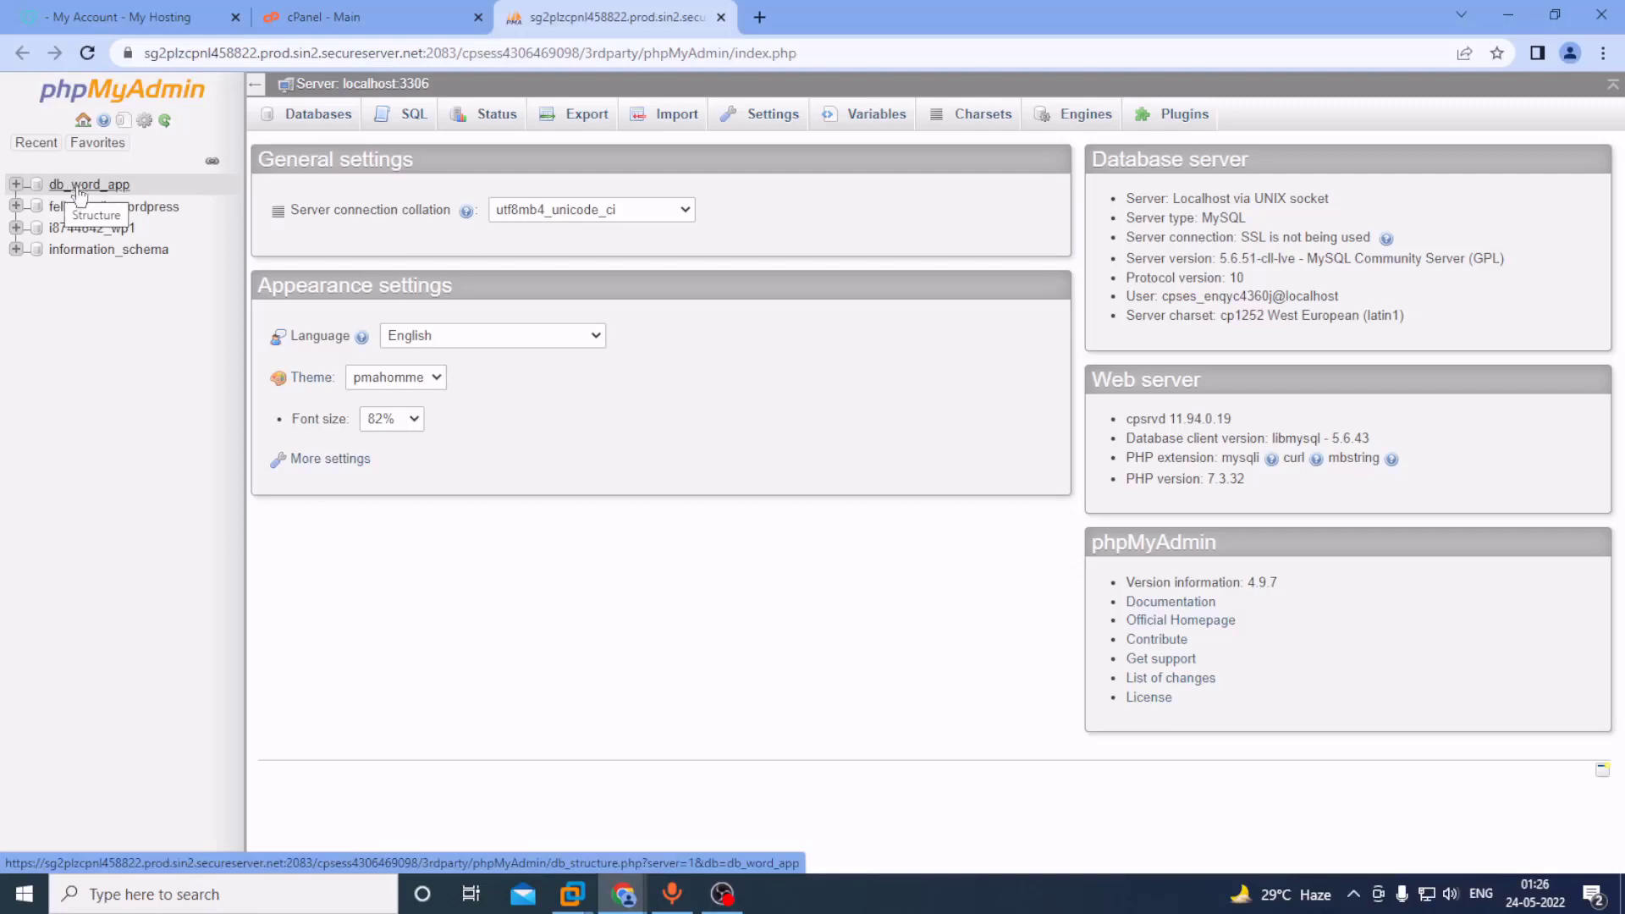
In db_word_app, create a new table named 'student' with 4 columns.
click(100, 186)
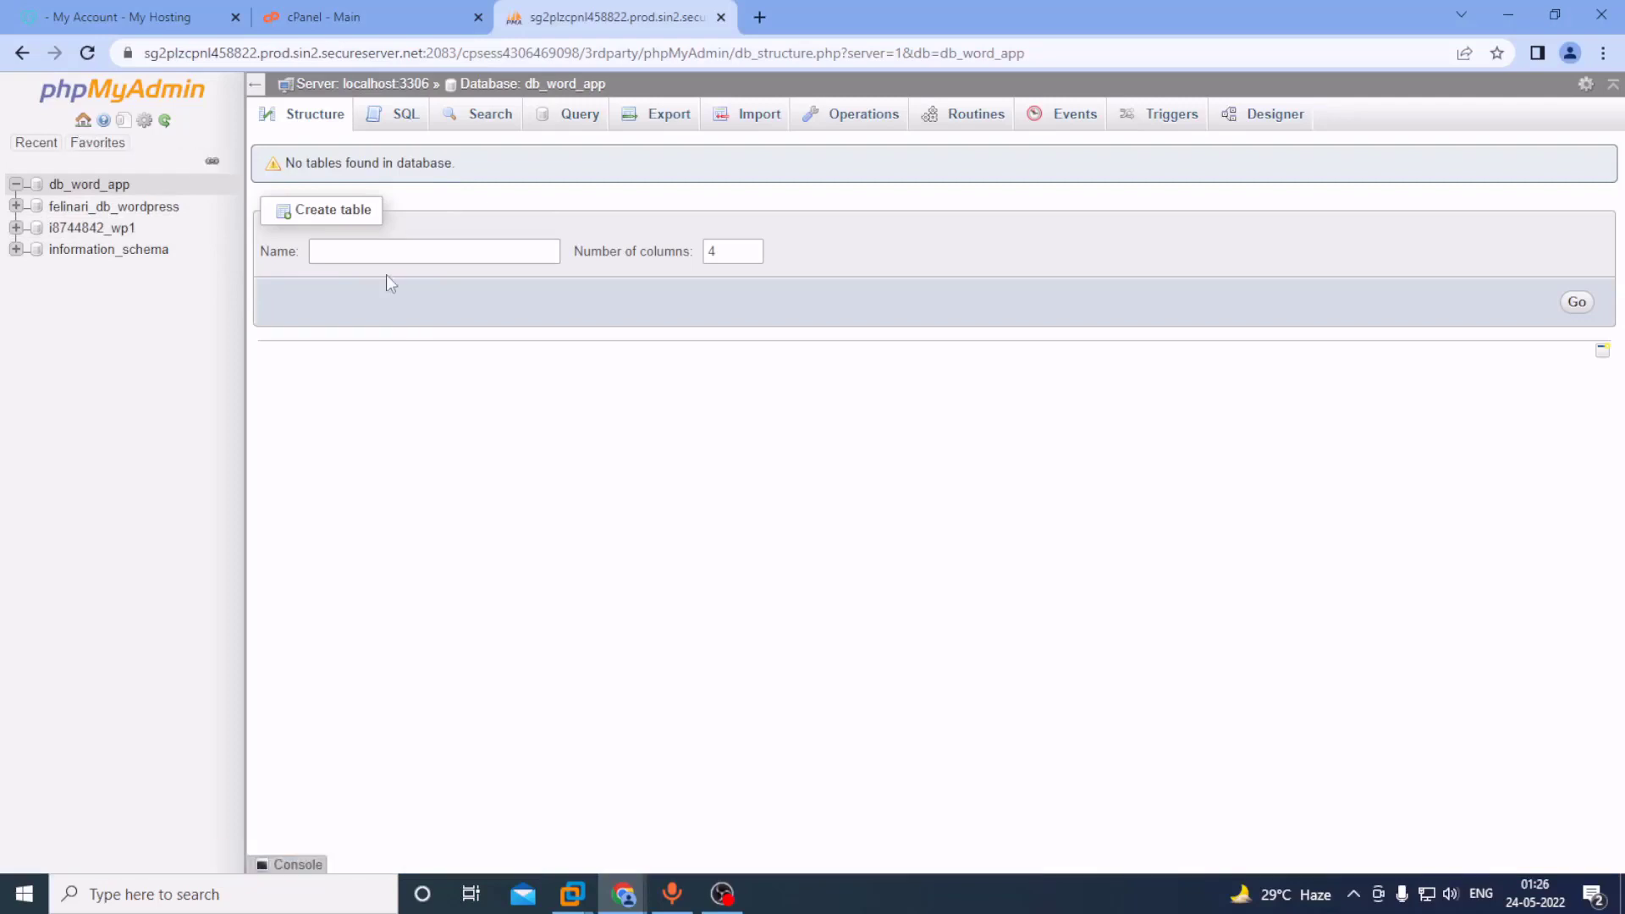
click(376, 252)
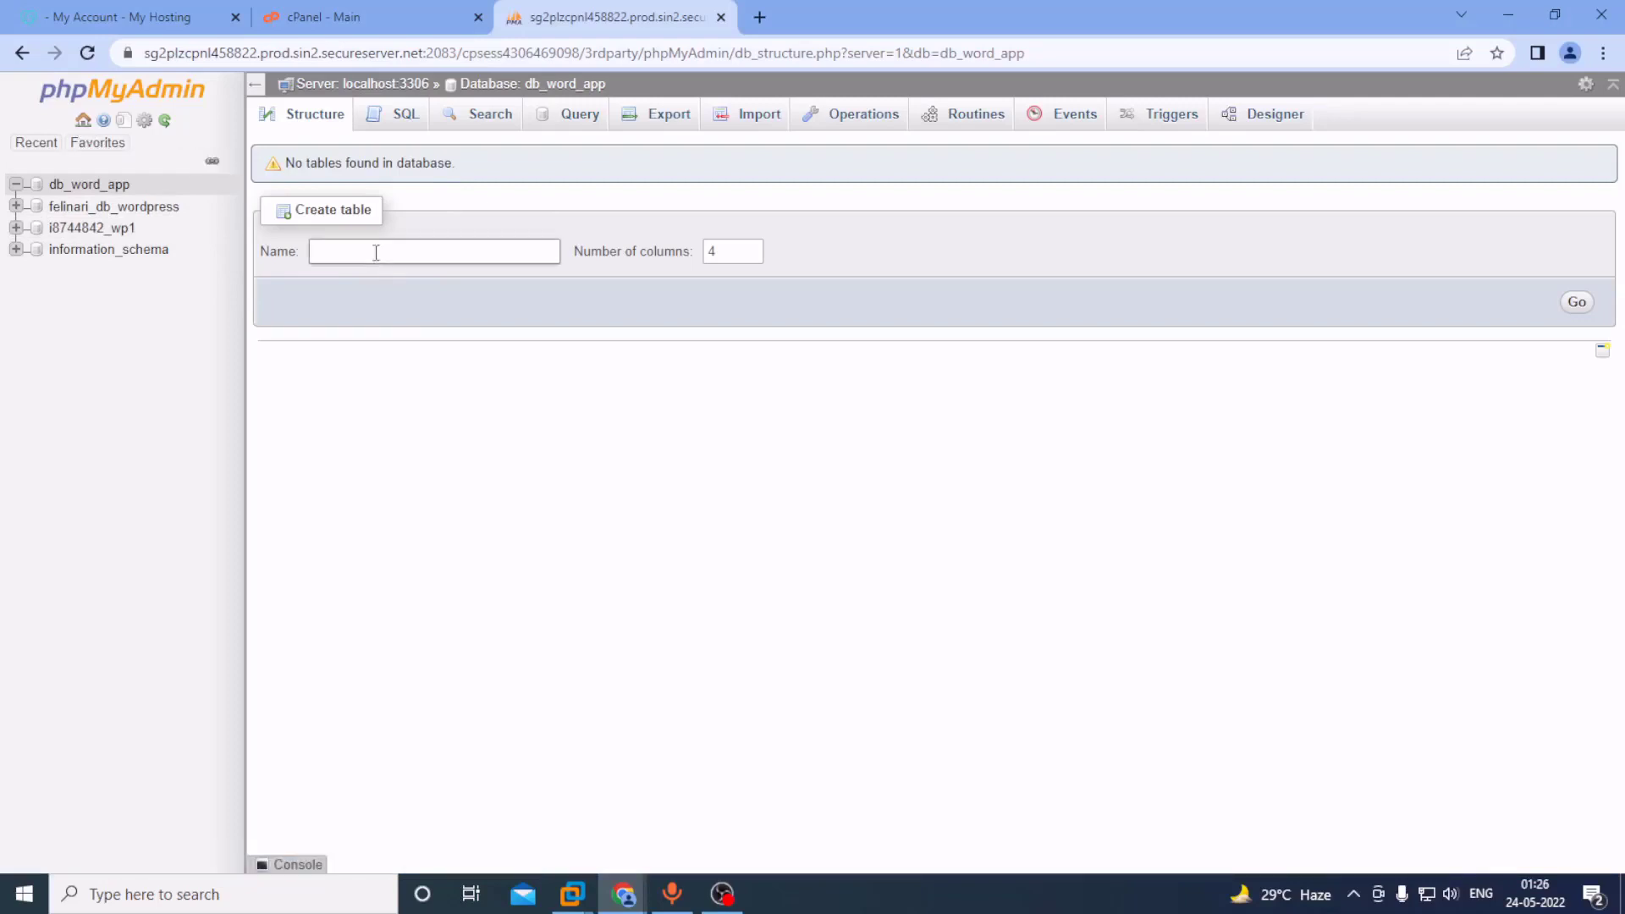
text(student)
click(739, 200)
click(1577, 303)
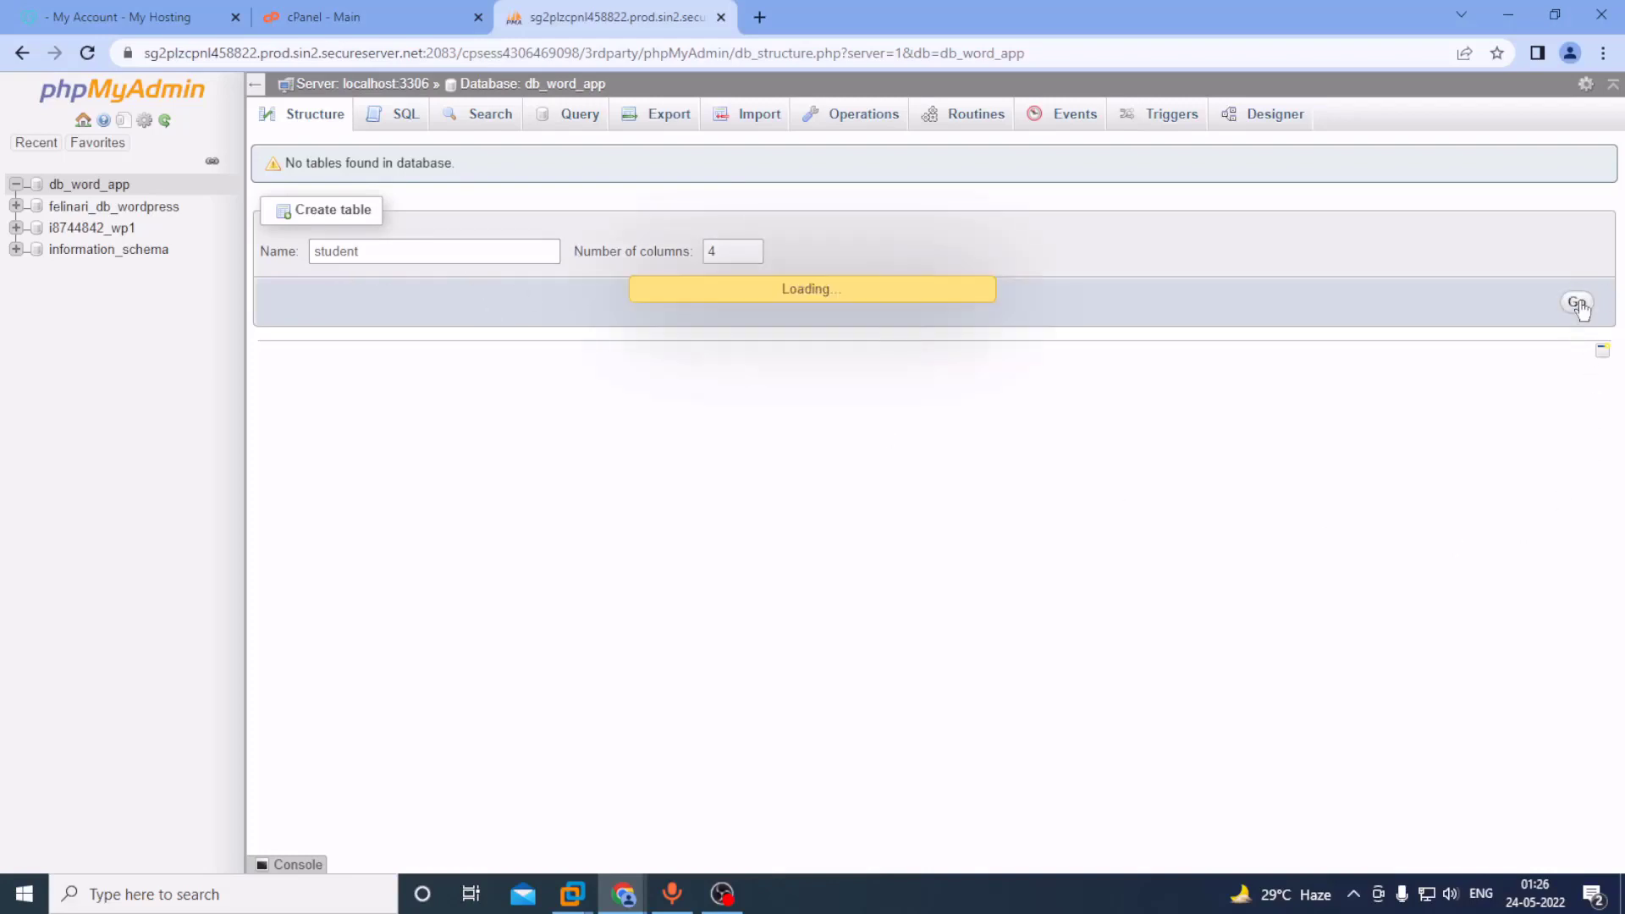
Define the 'id' column as INT 11, primary key, auto-increment.
click(339, 239)
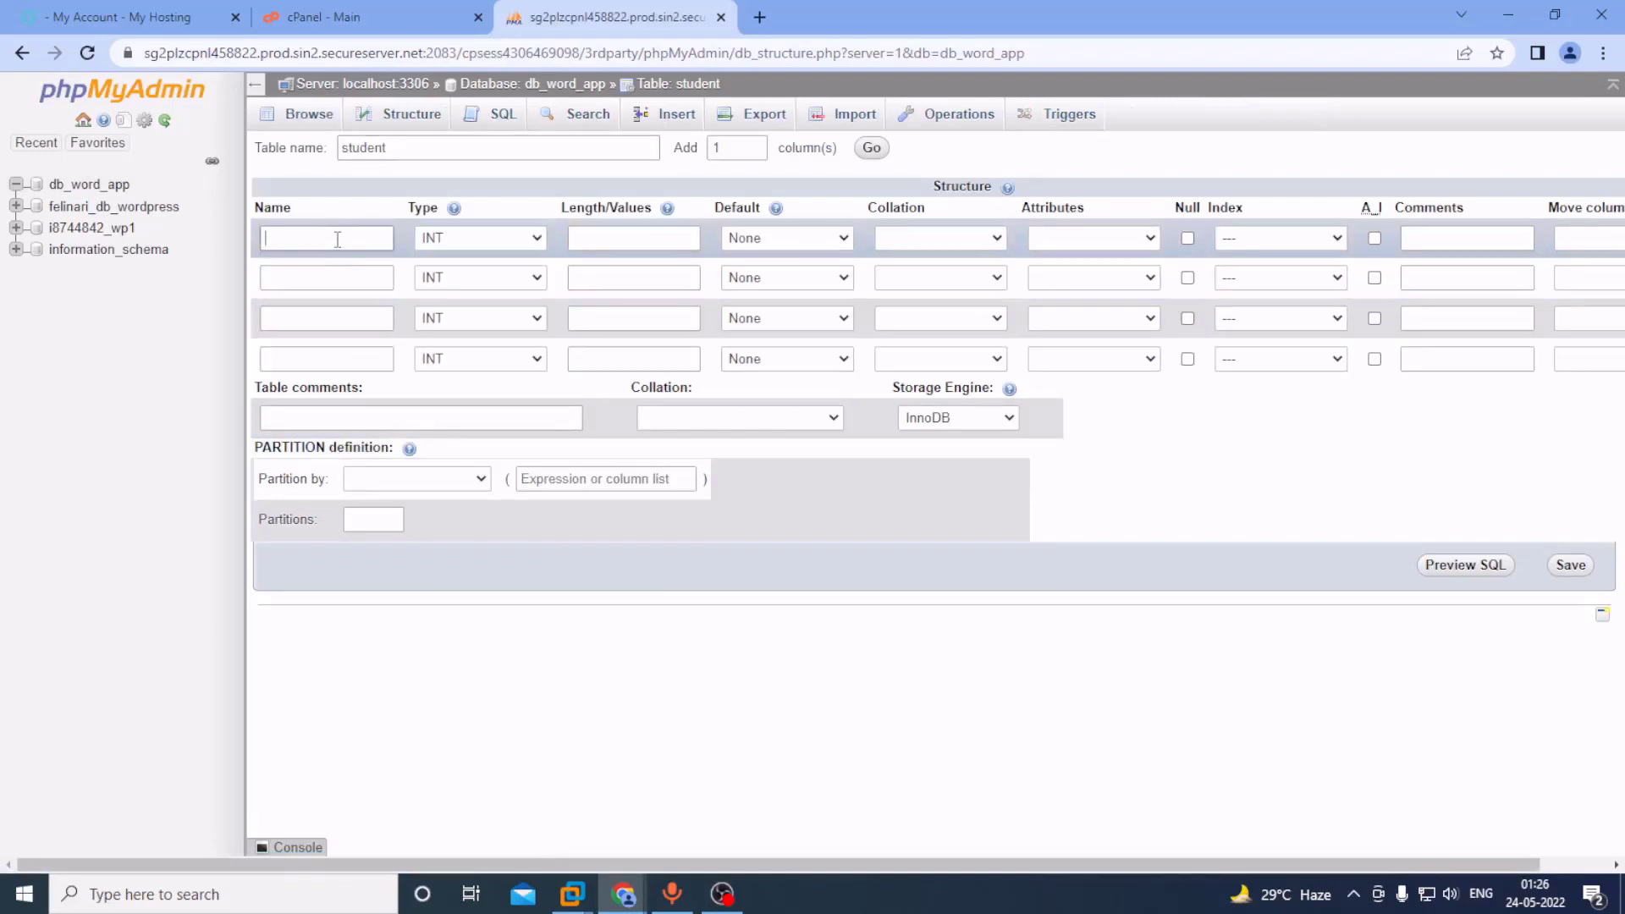
text(id)
click(605, 240)
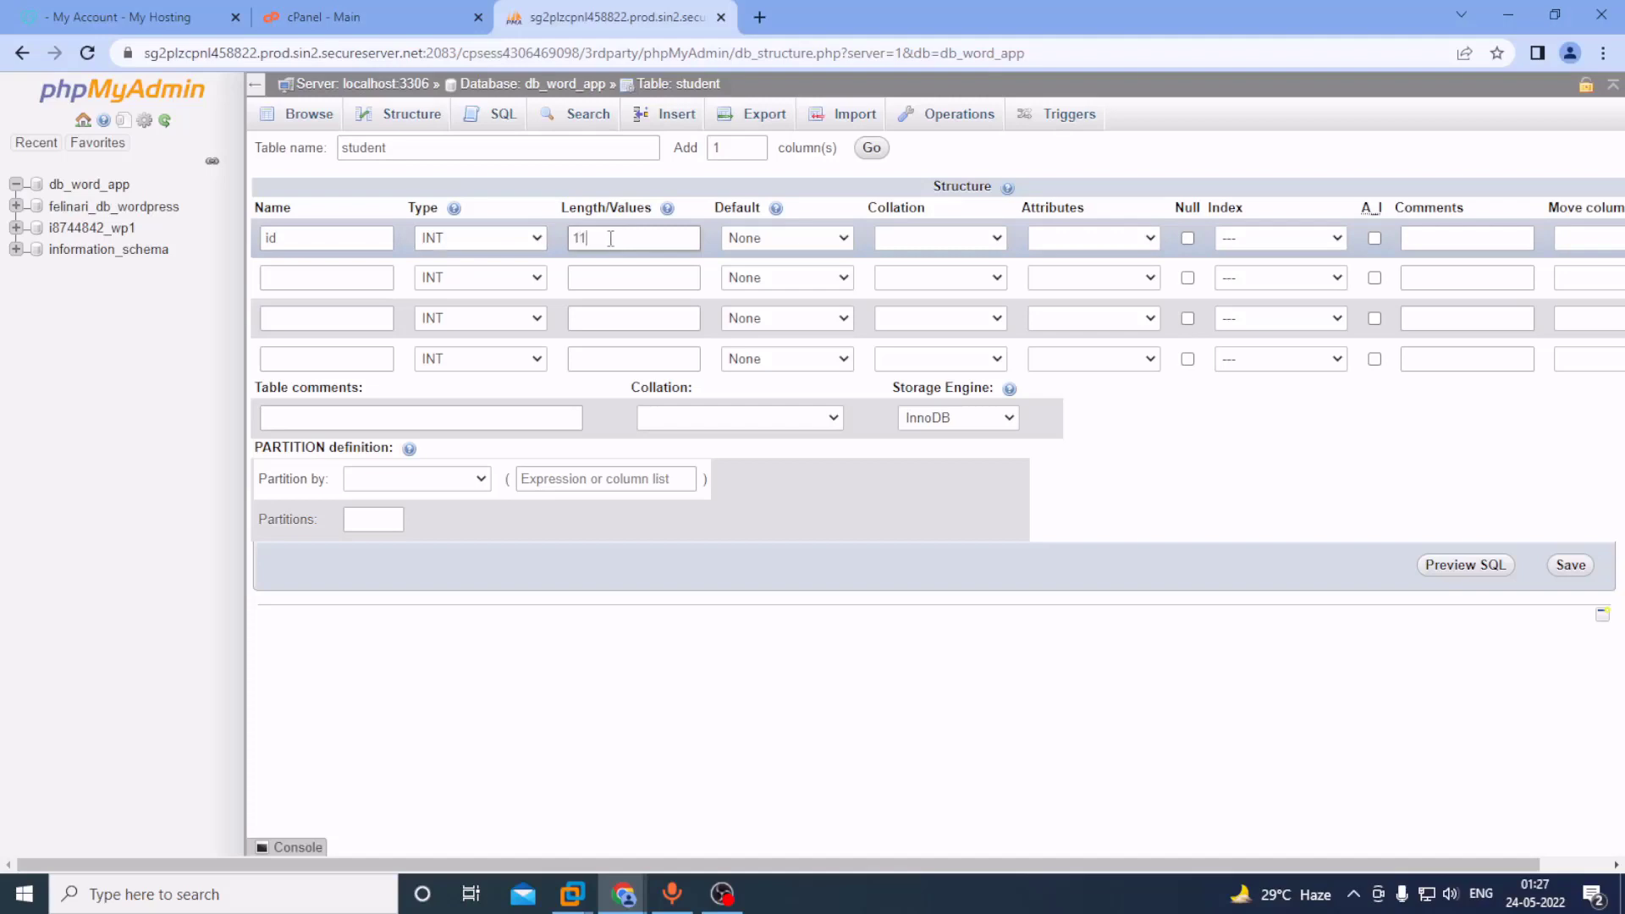
click(1272, 241)
click(1265, 278)
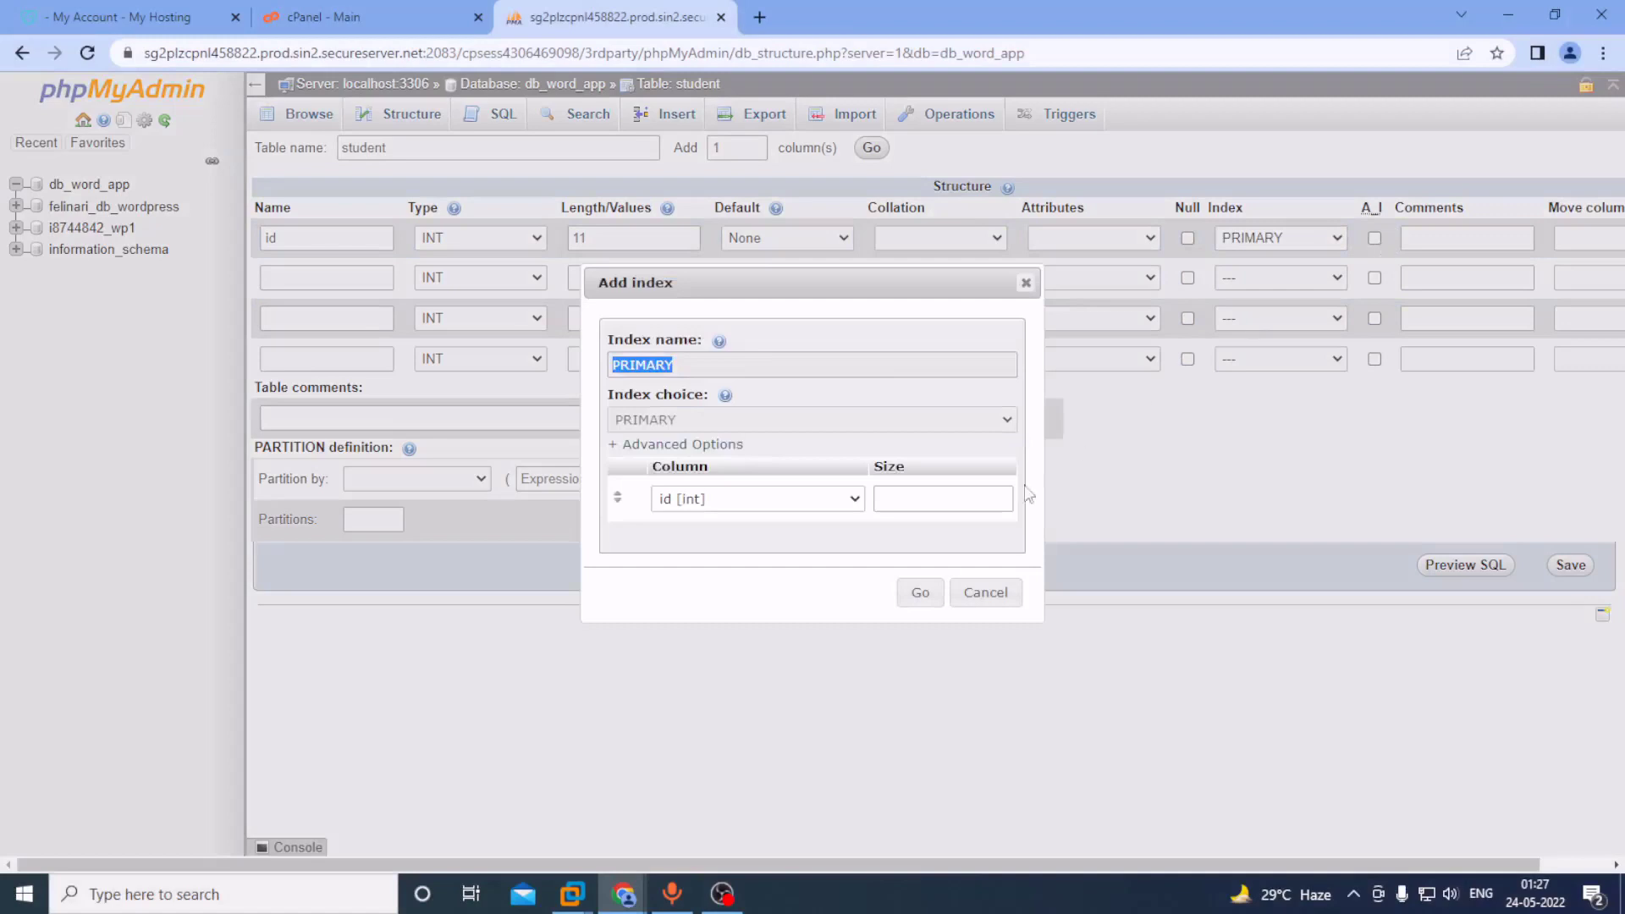
click(920, 592)
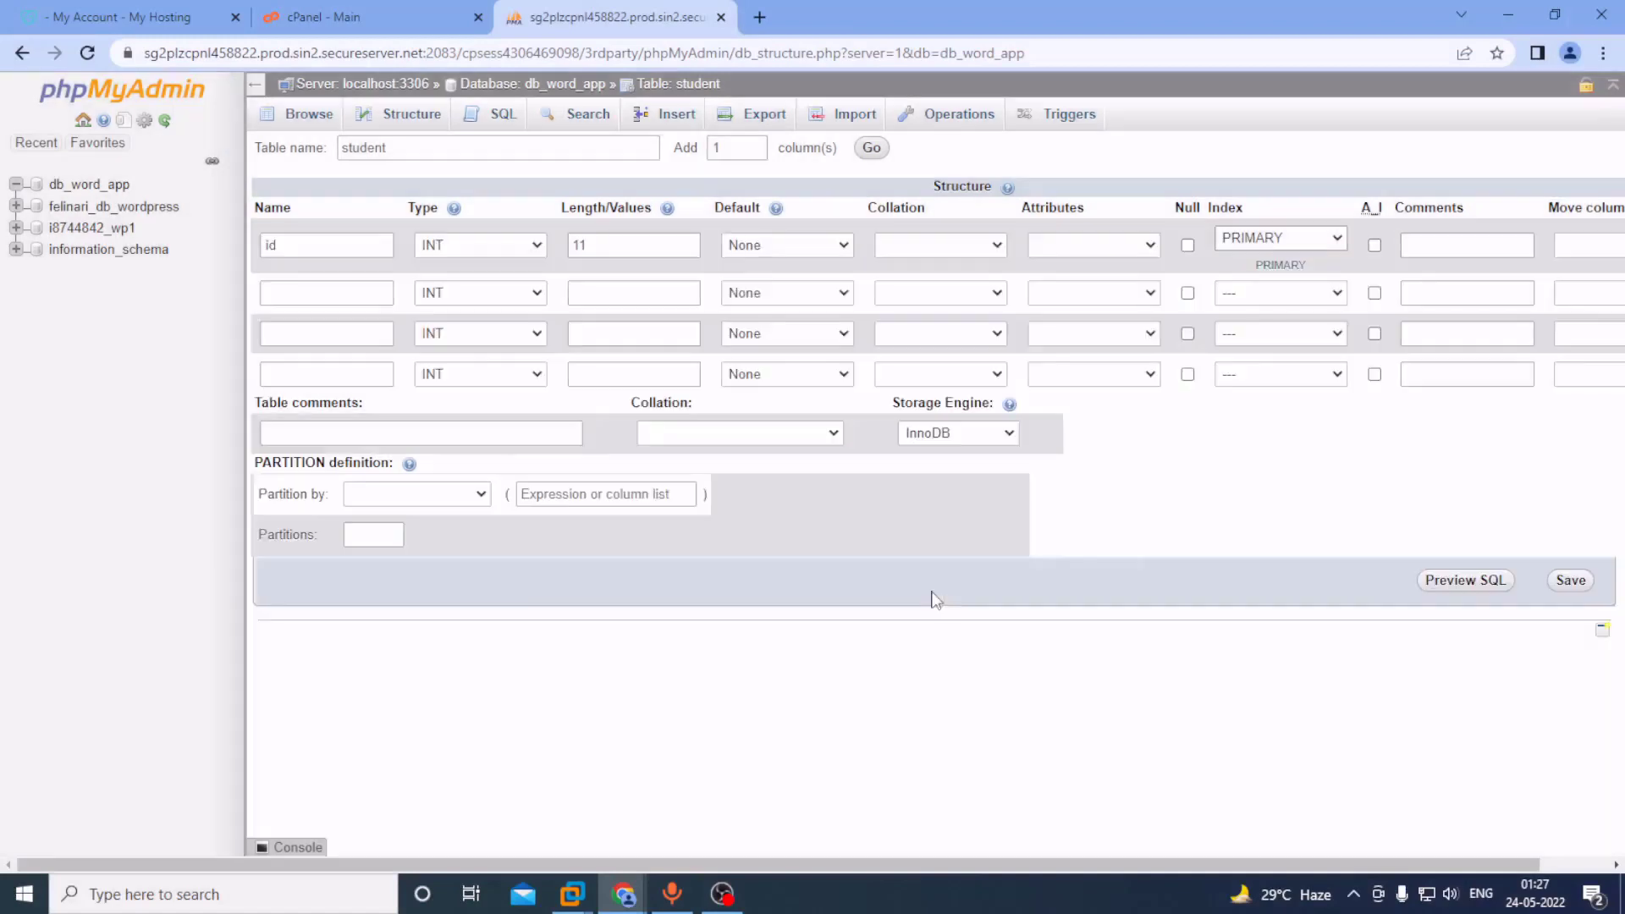
click(1375, 246)
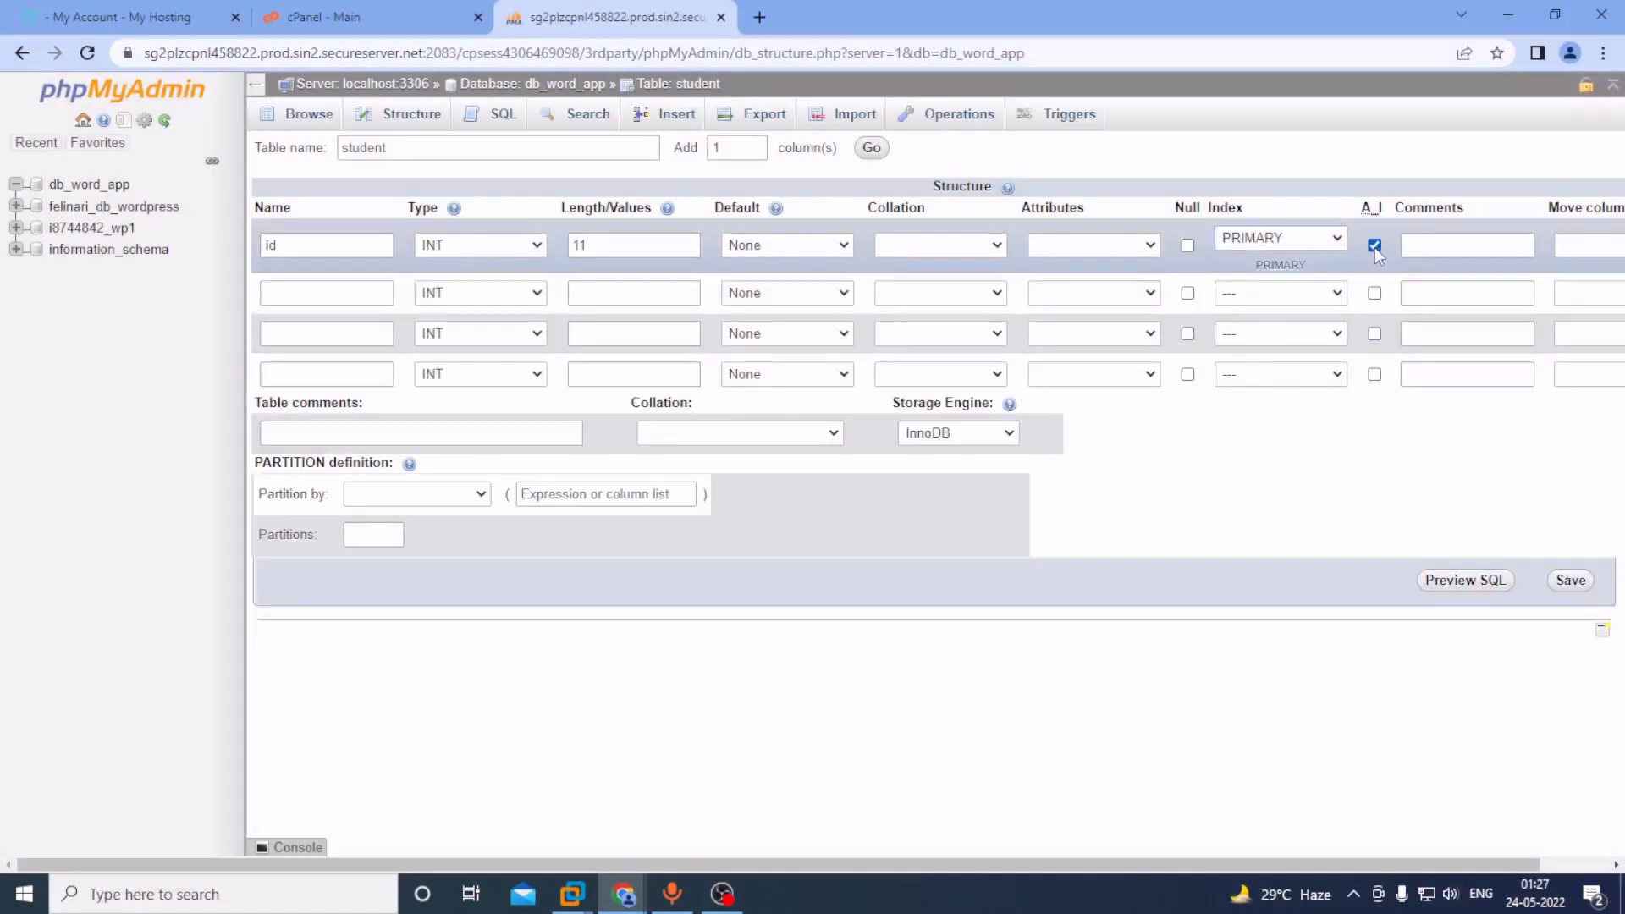
Add the 'name' column as VARCHAR(255).
click(356, 284)
text(name)
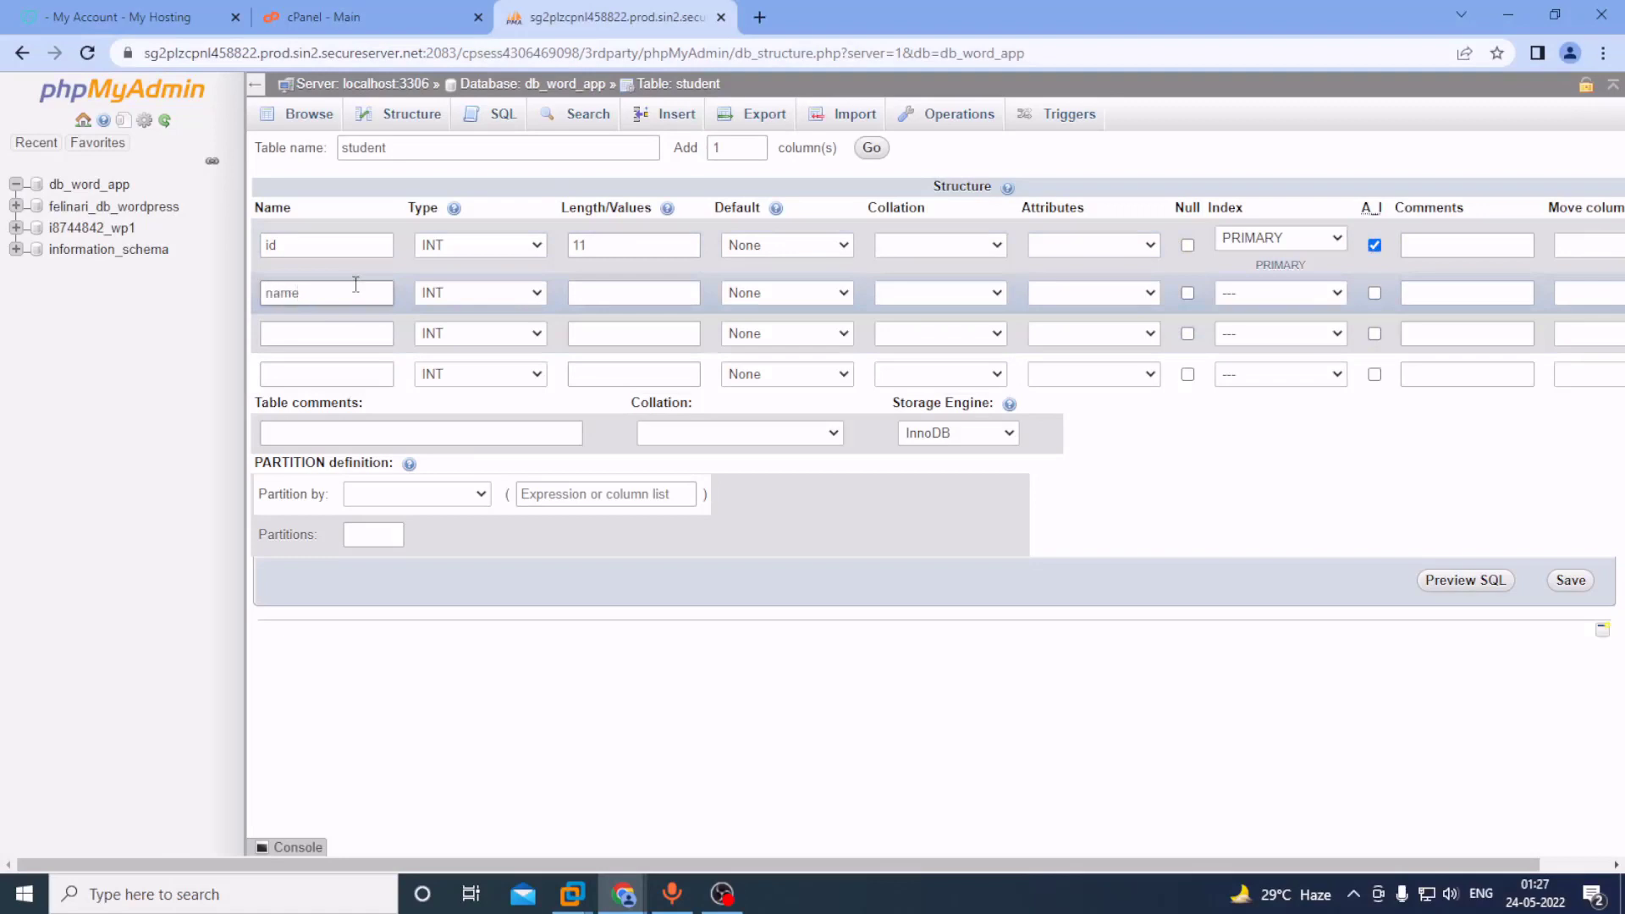
click(465, 292)
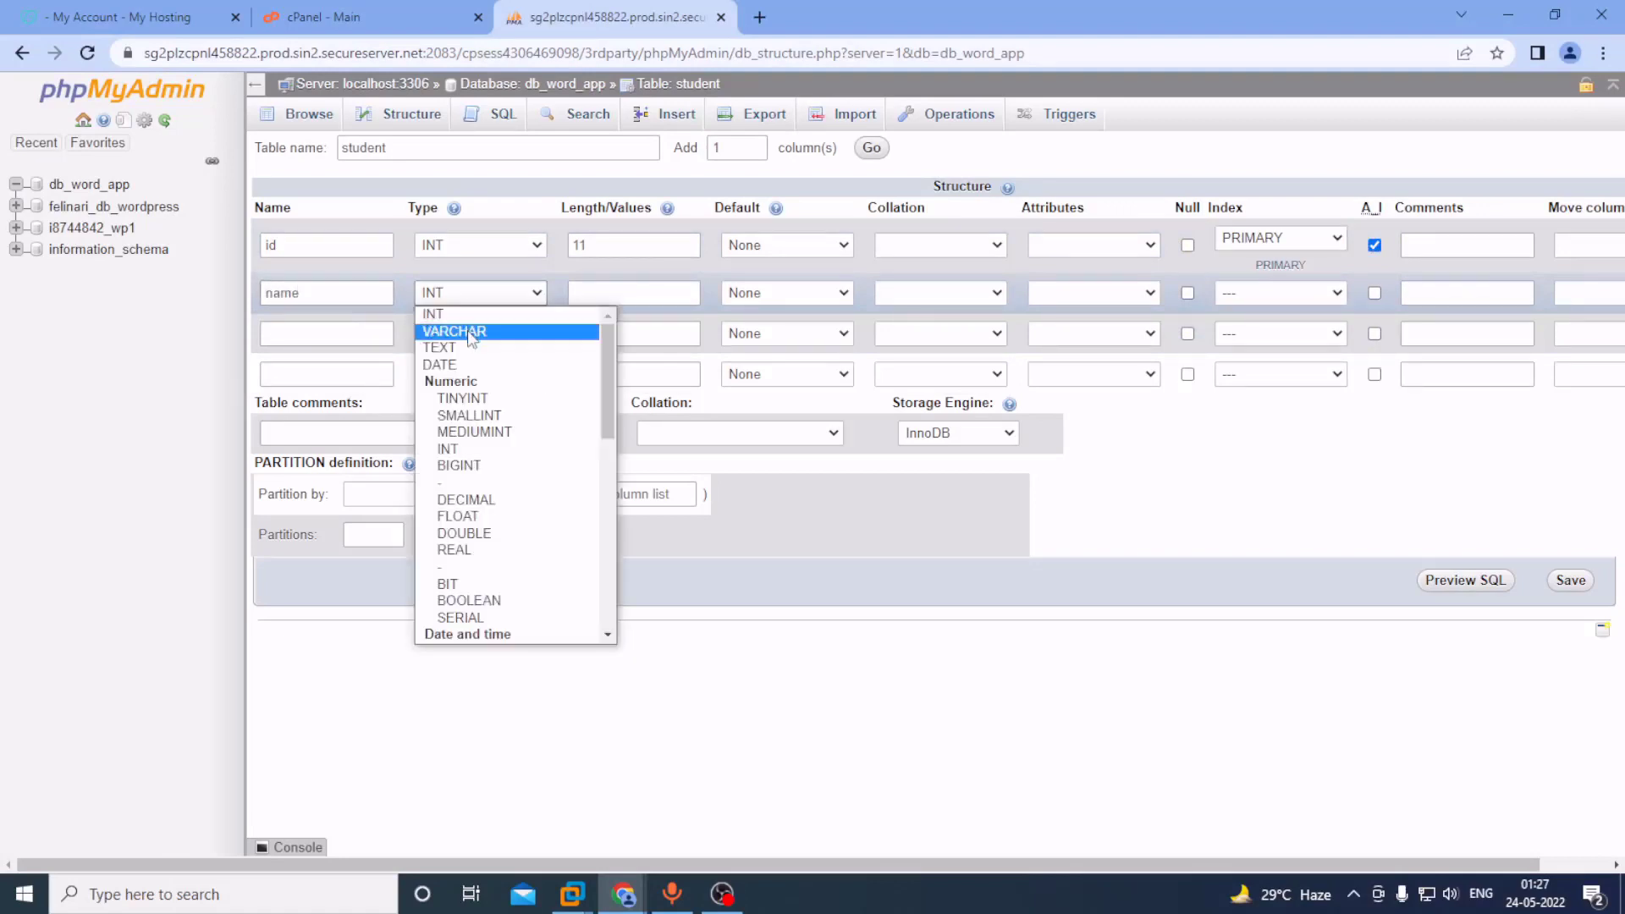
click(542, 330)
click(605, 294)
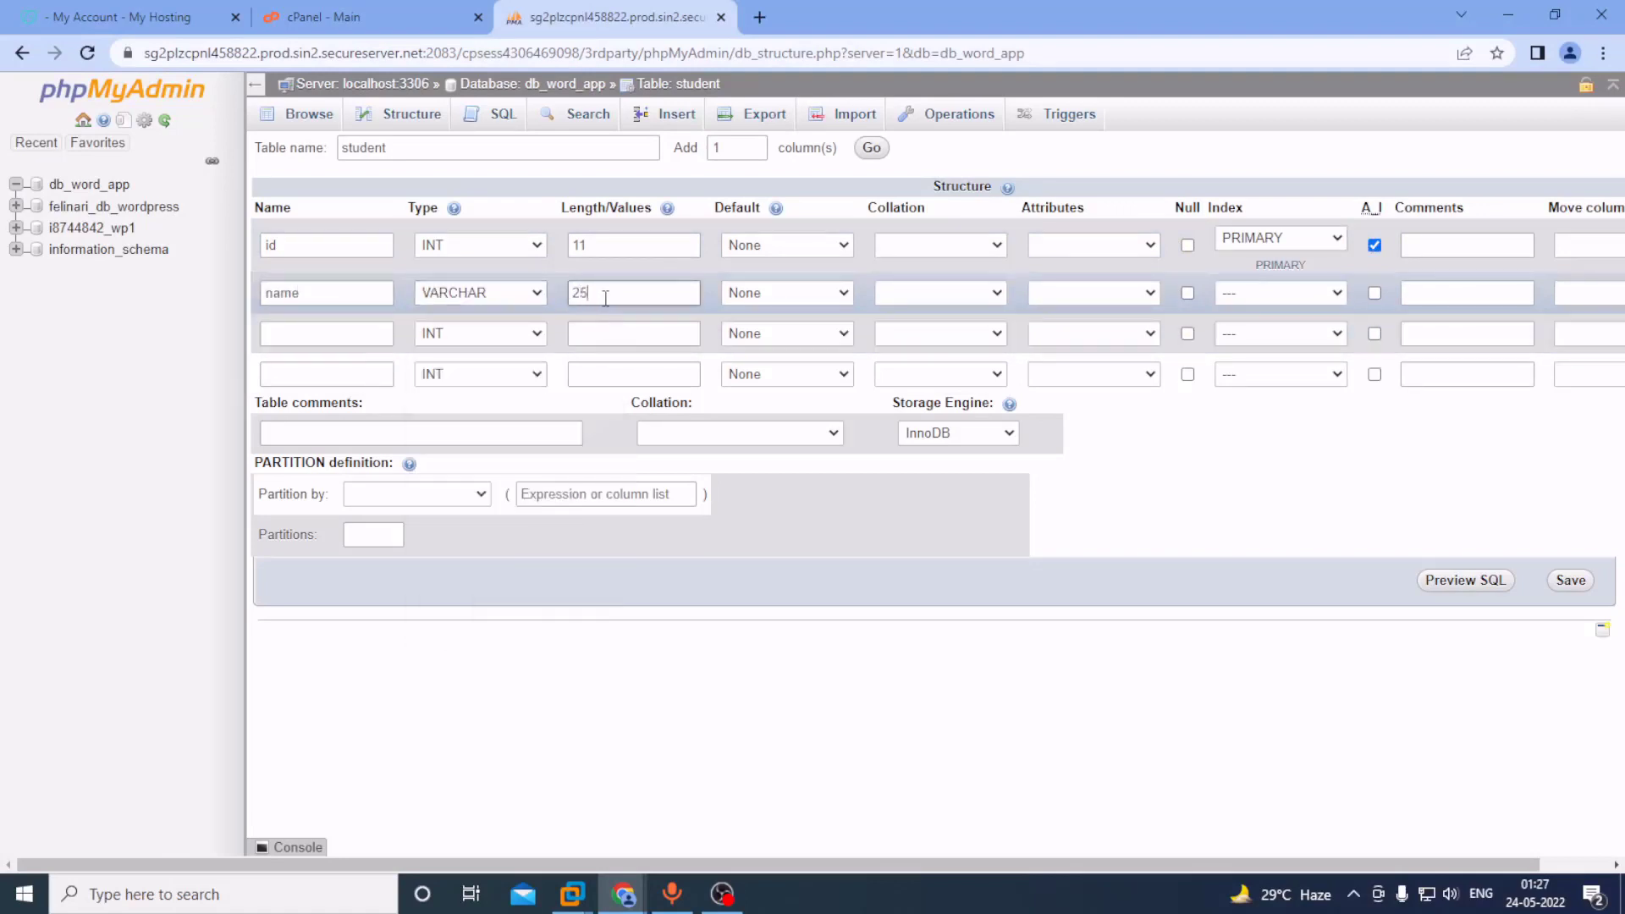
text(255)
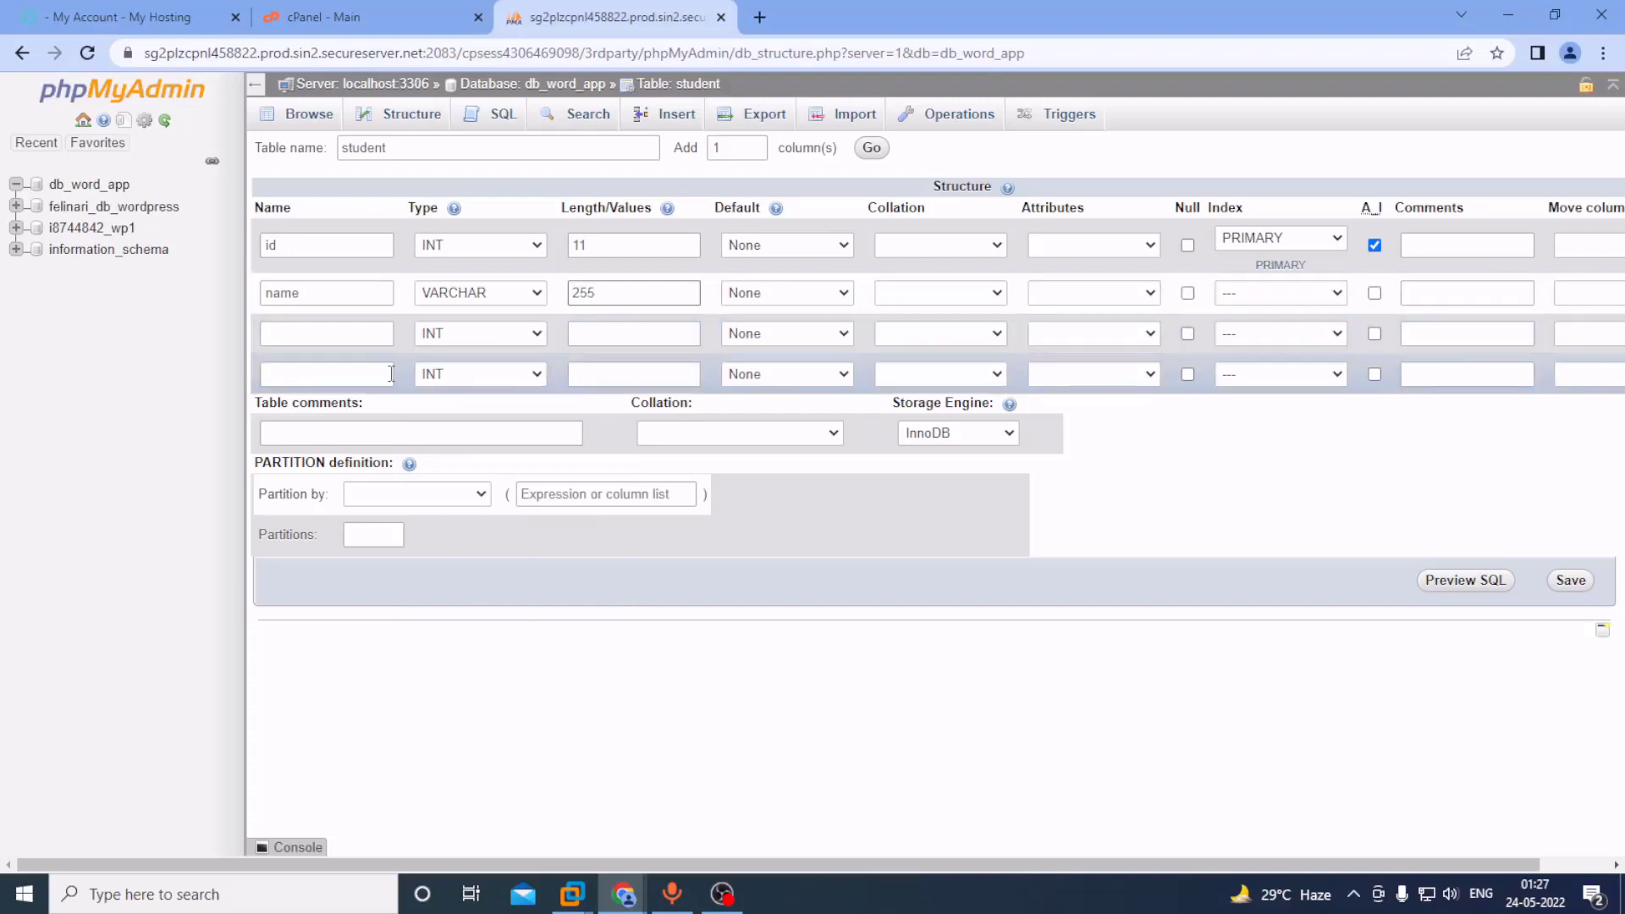
Add 'email' and 'address' columns as VARCHAR(255) and save the student table.
click(341, 332)
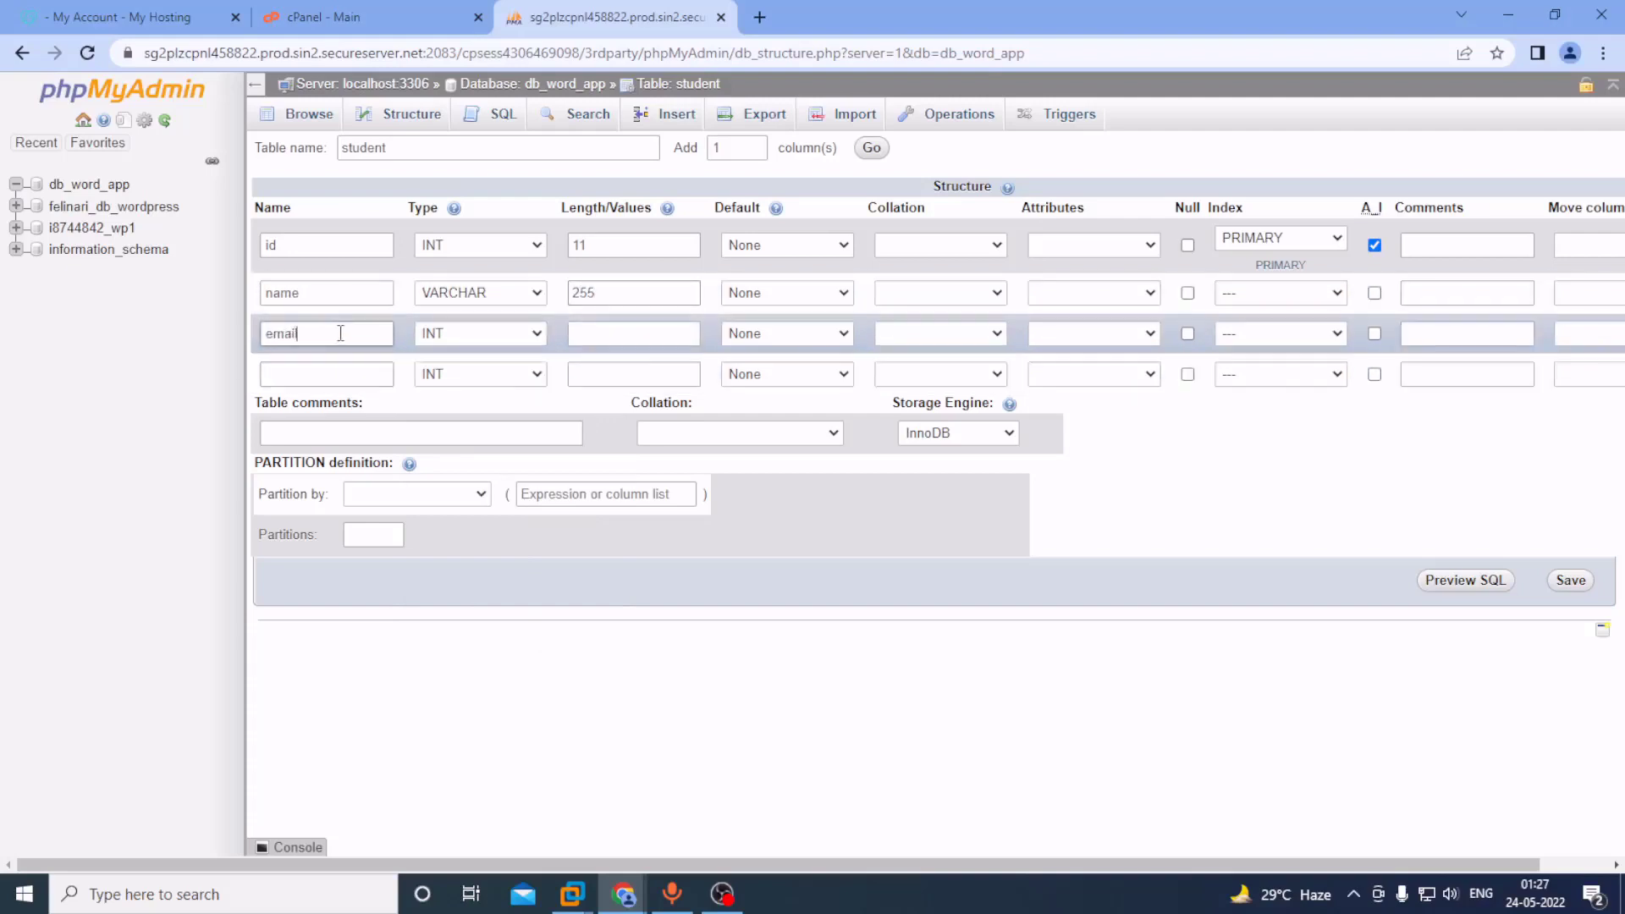
click(471, 334)
click(453, 370)
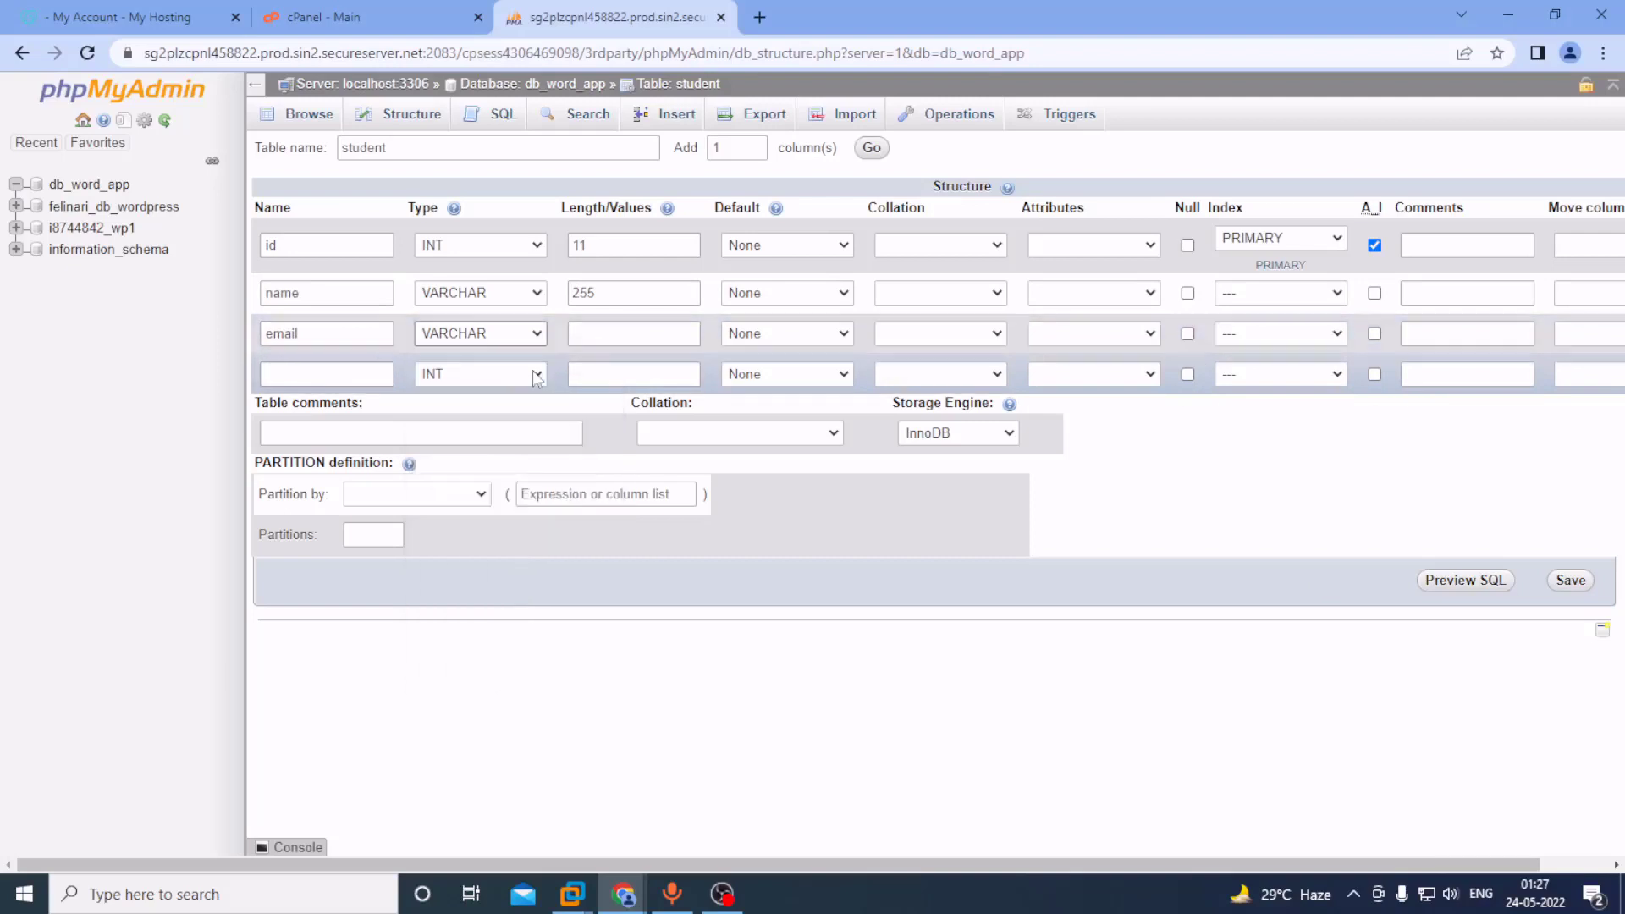
click(603, 334)
text(255)
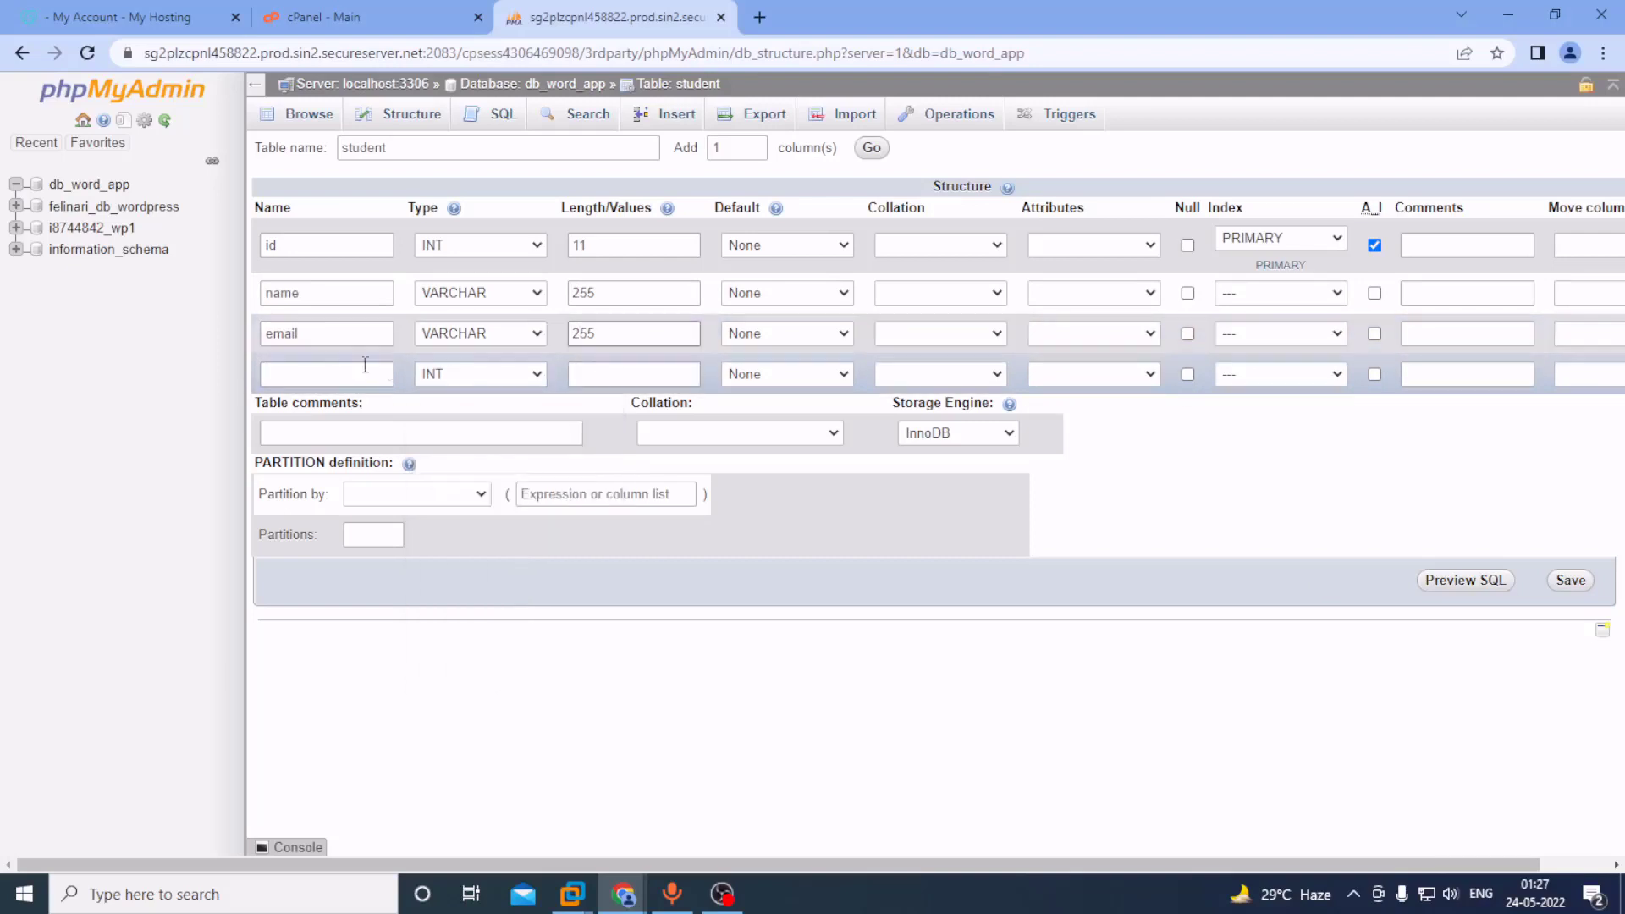
click(330, 375)
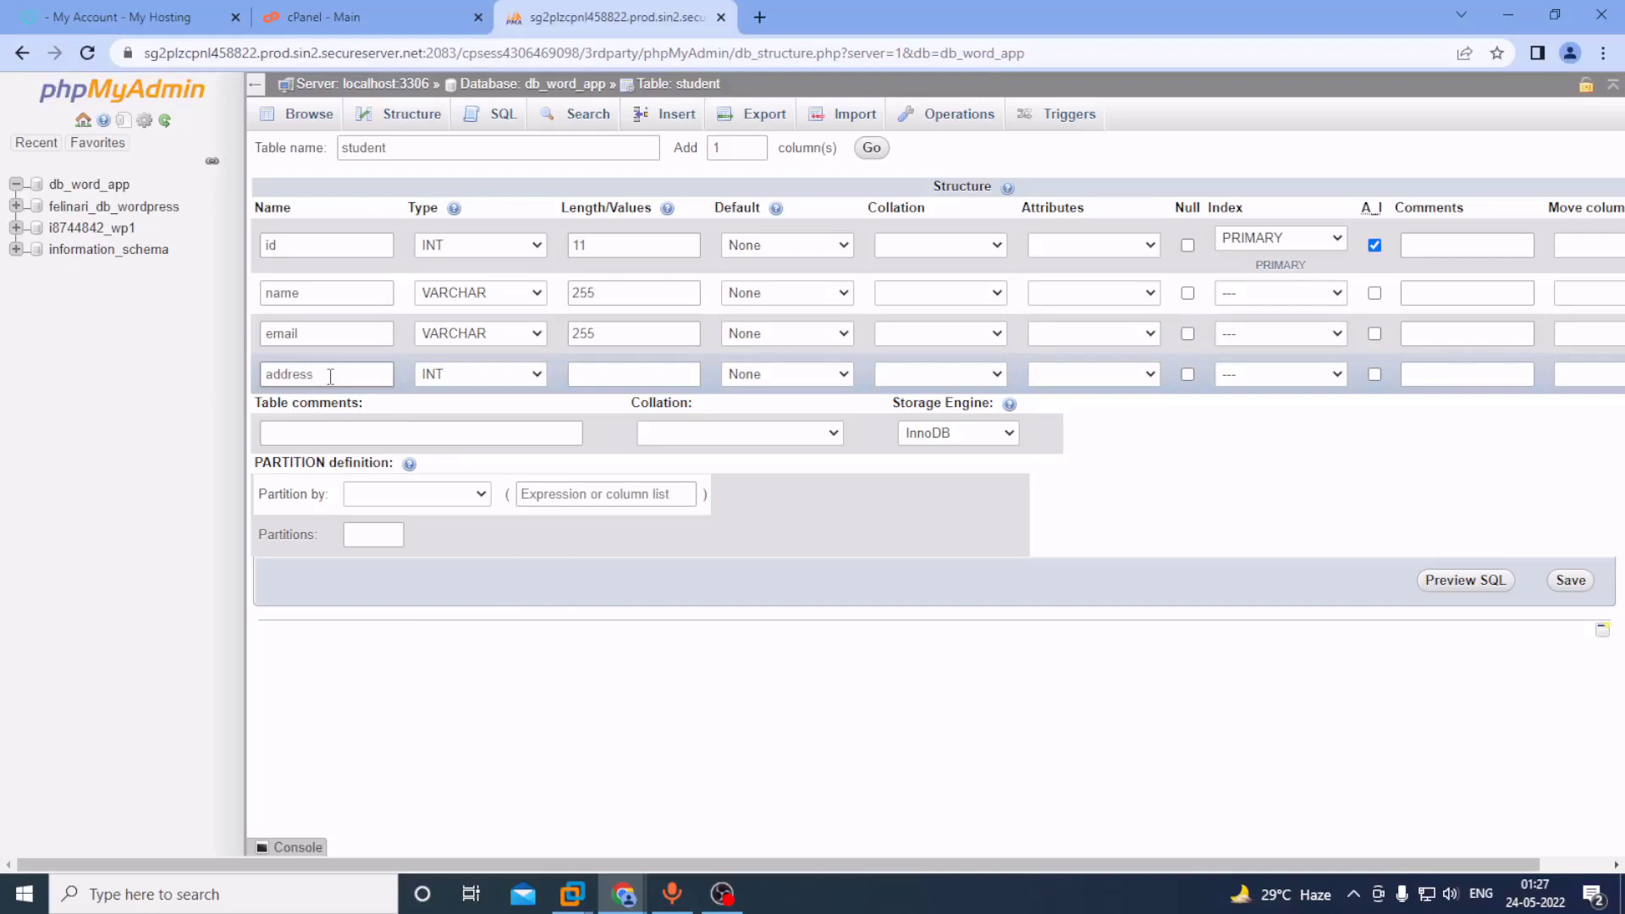
click(474, 374)
click(471, 415)
click(596, 379)
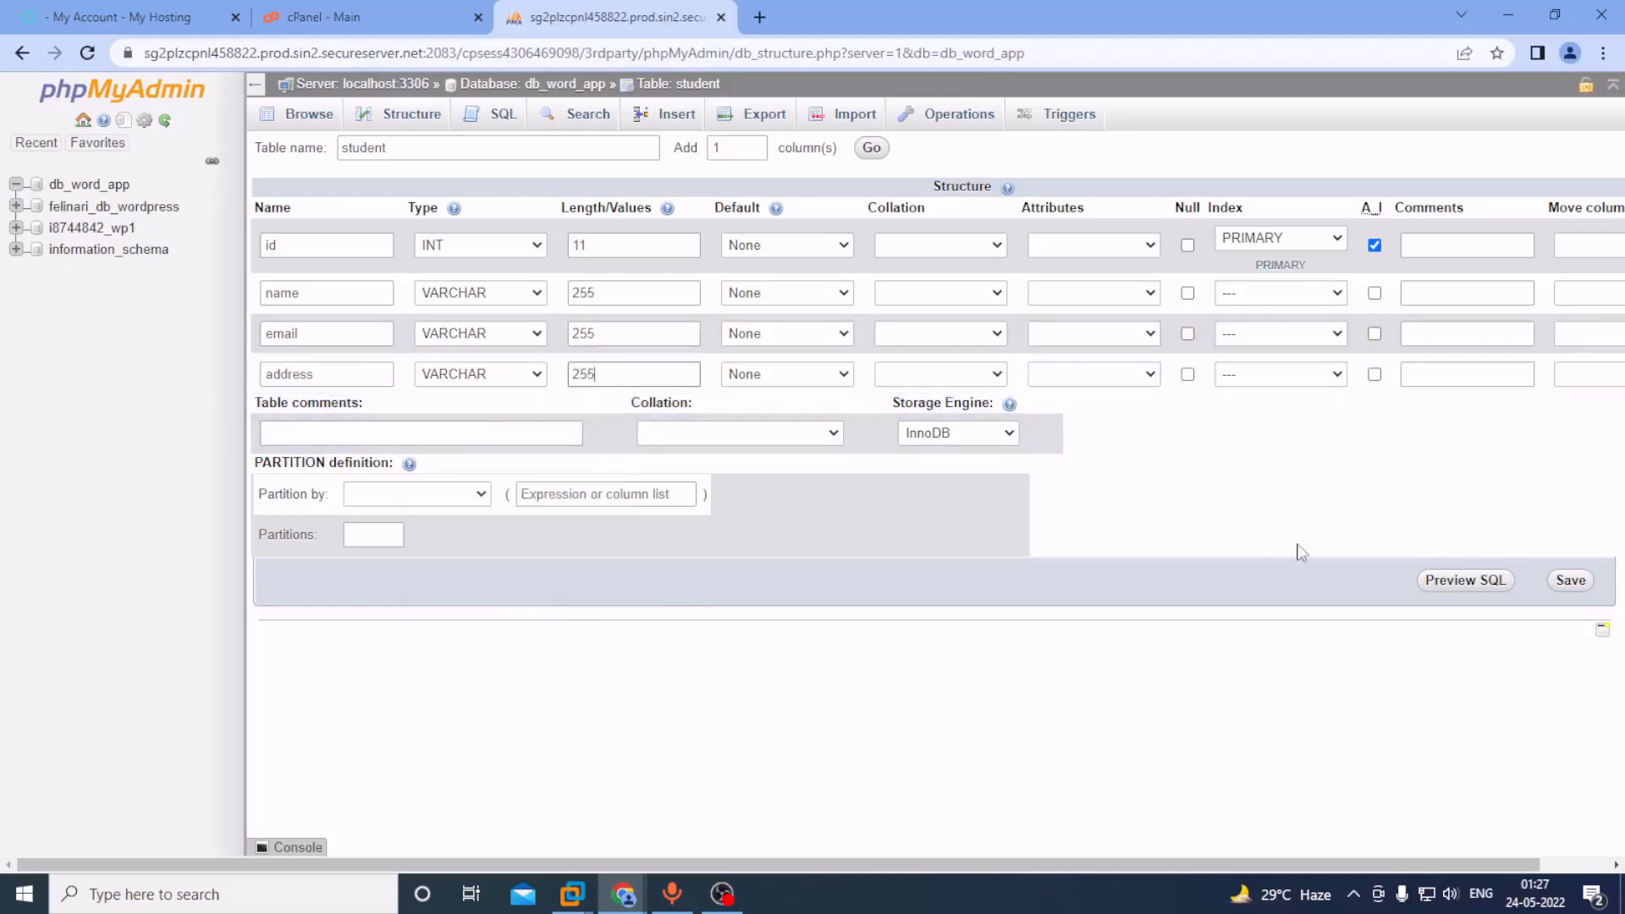
click(1571, 582)
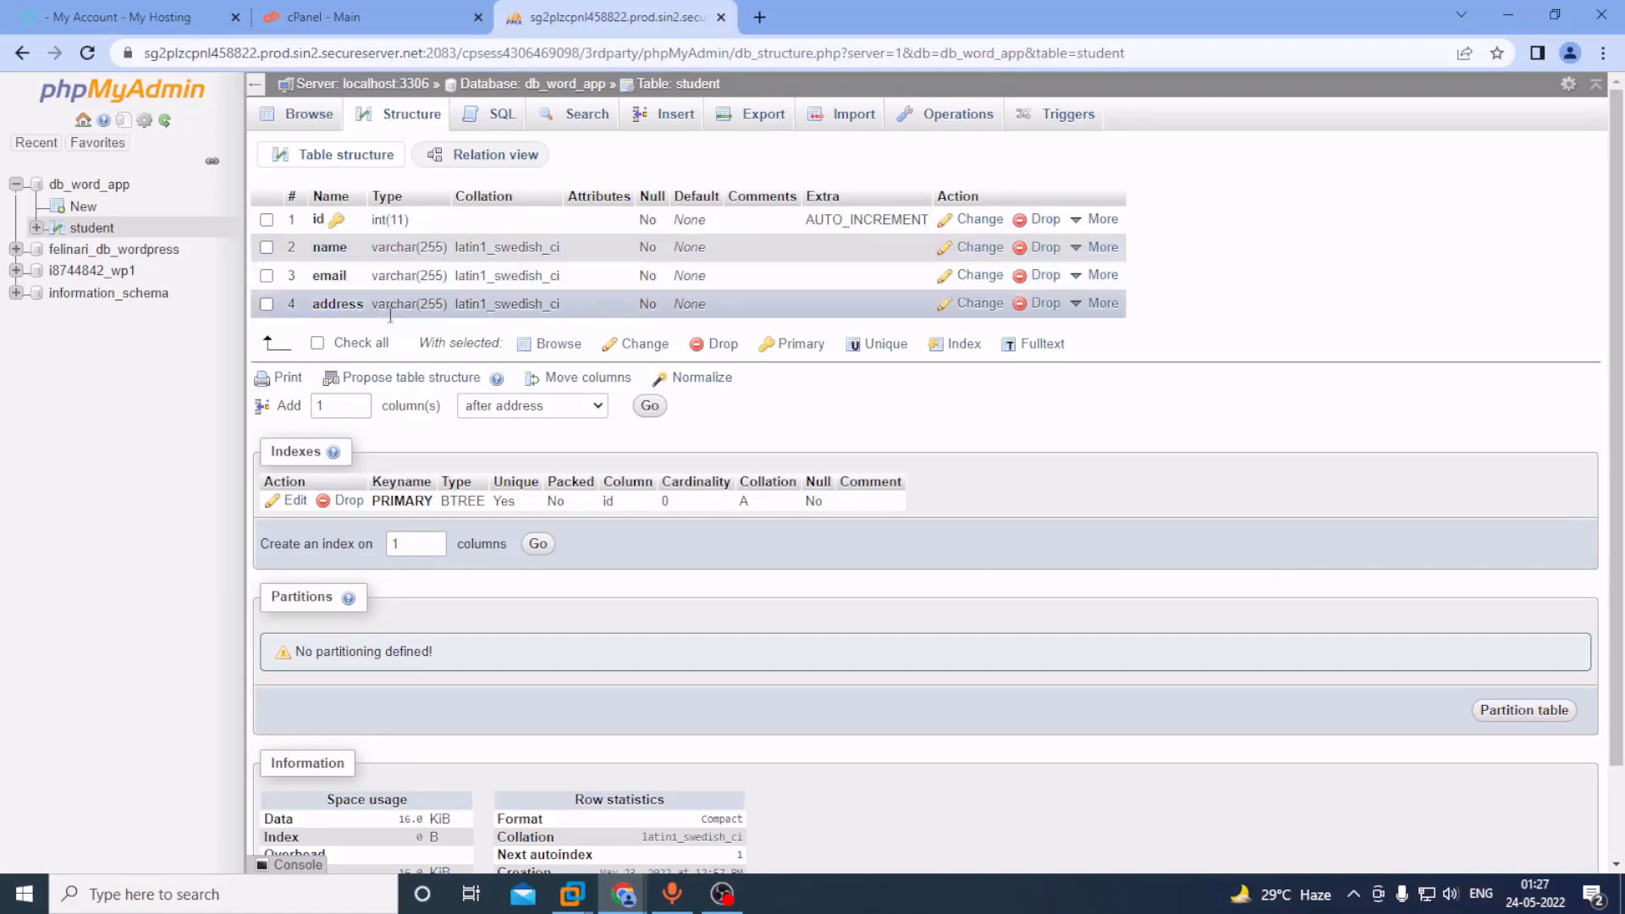
click(310, 116)
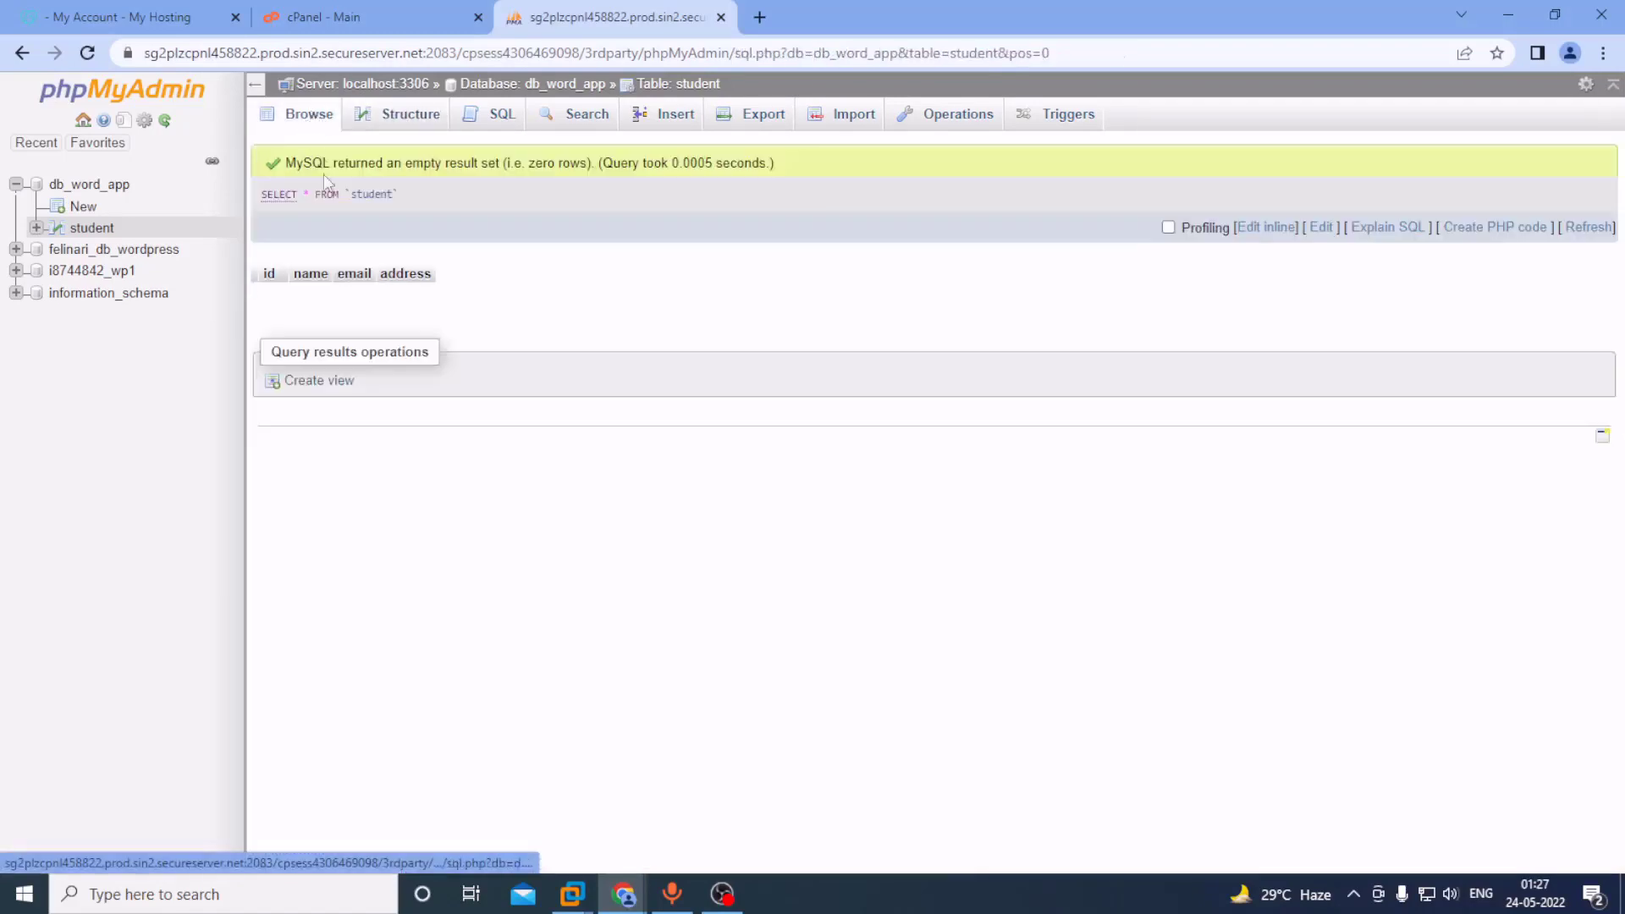
click(389, 116)
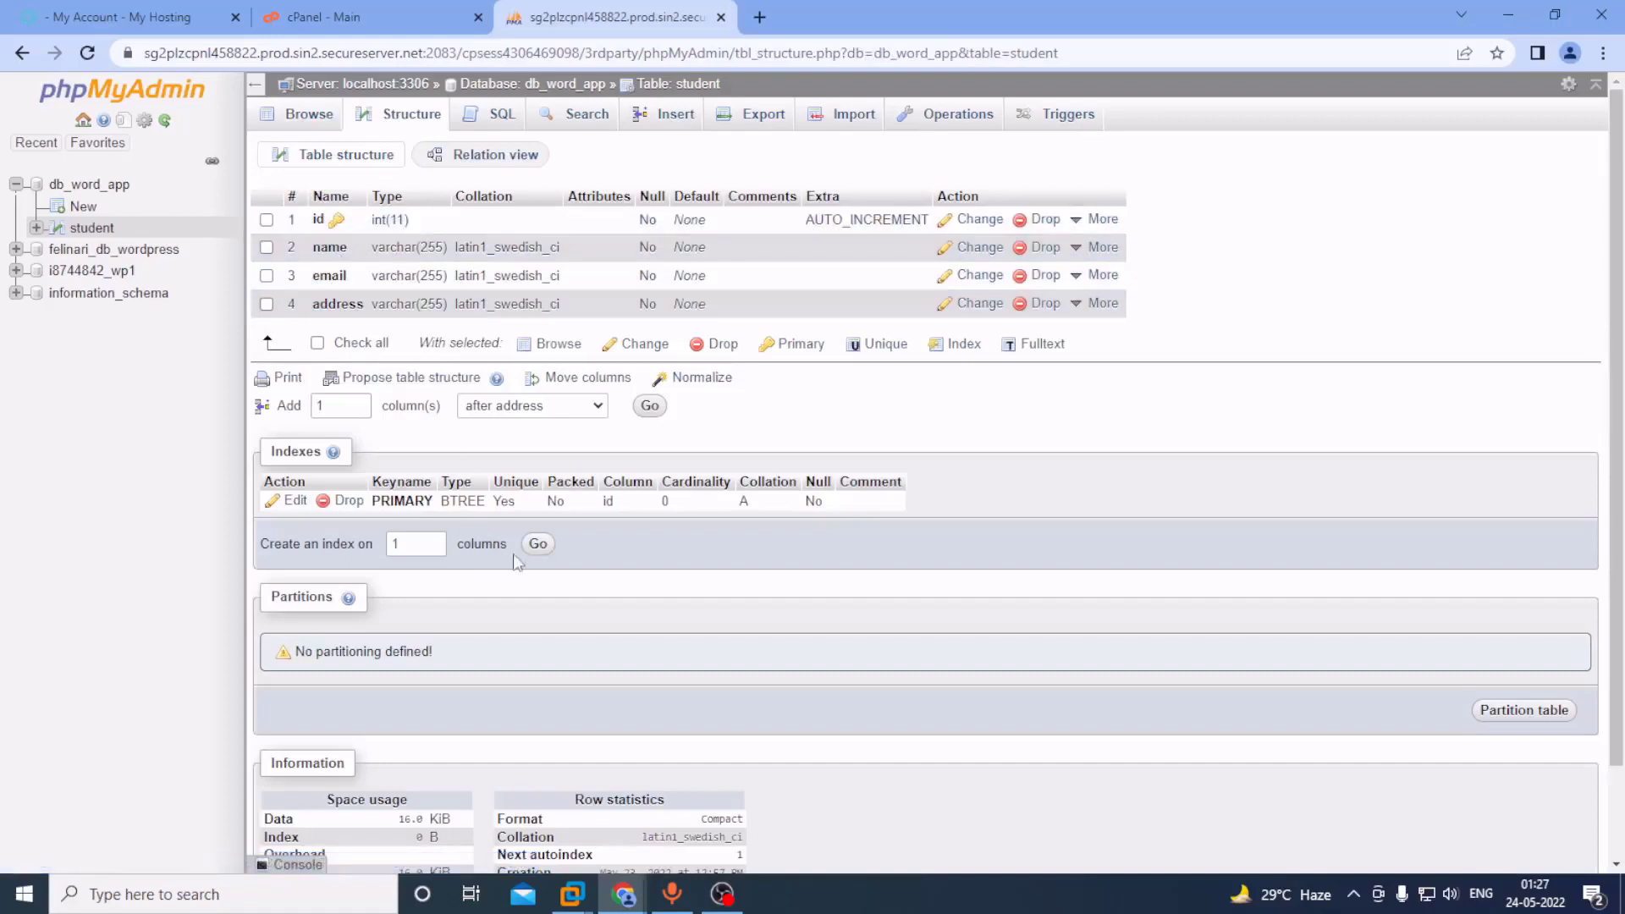